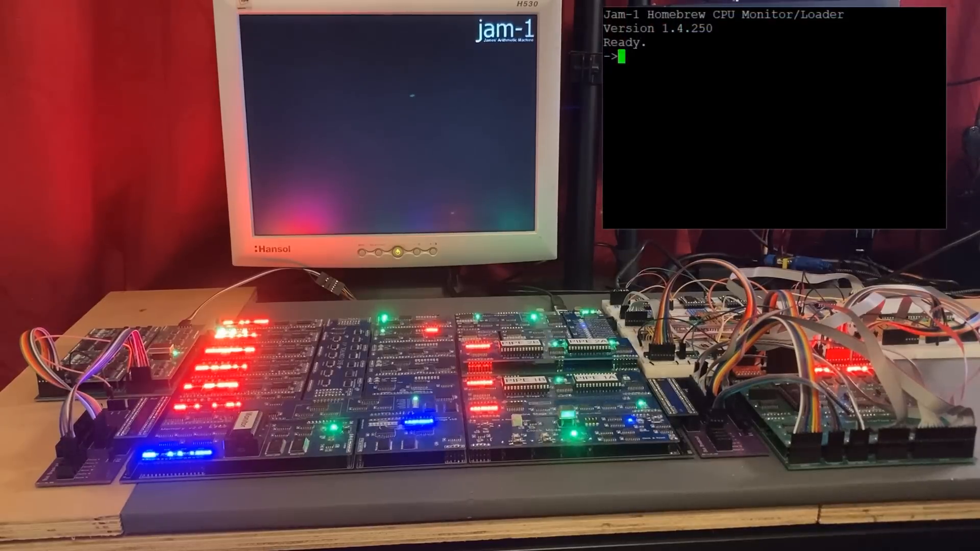
# - Load a binary in the Jam-1 monitor with writebin 0 3049 and run it with jmp 0
pyautogui.write('writebin 0 3049')
pyautogui.press('Return')
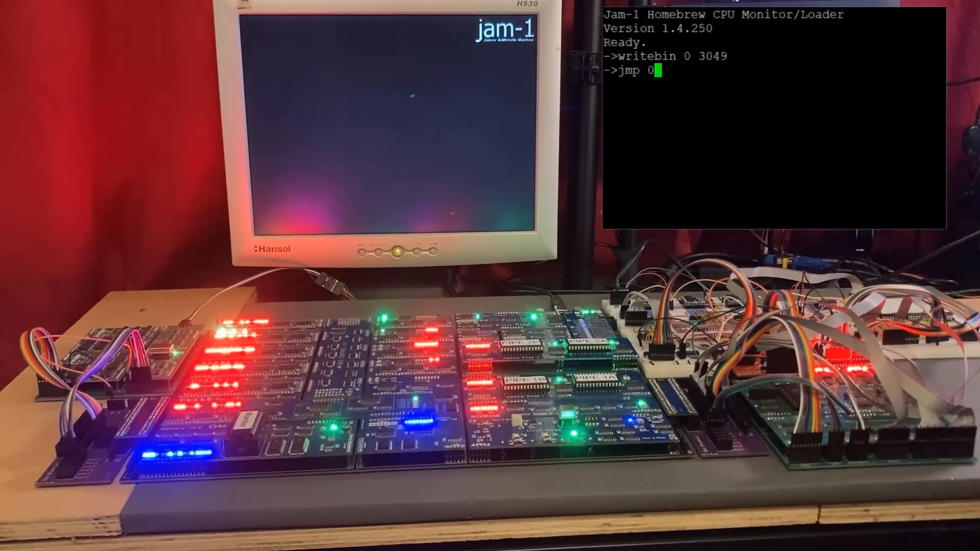
pyautogui.press('Return')
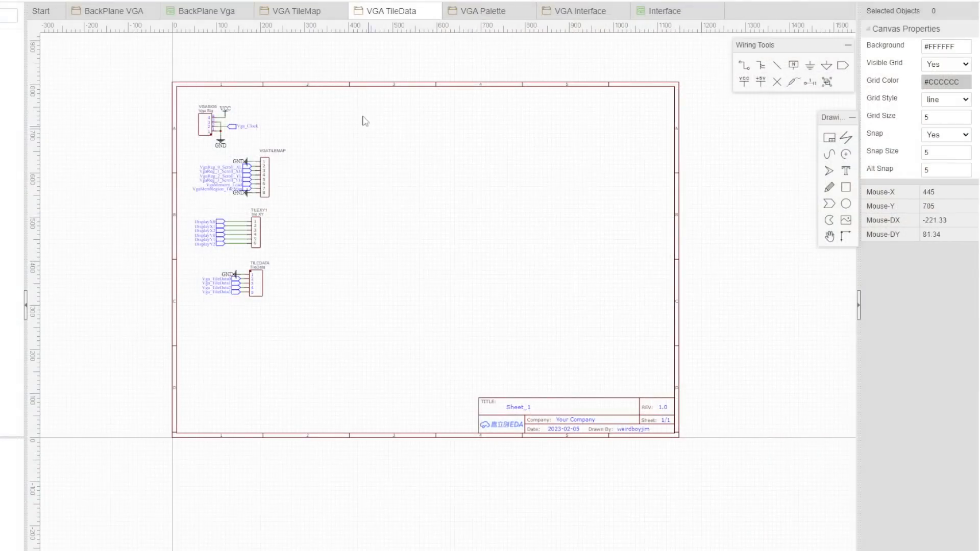
# - Copy the 7164S memory chip and the Vga Addr Bus and MEMDATA10 headers with their net ports from VGA TileMap into VGA TileData
pyautogui.click(295, 20)
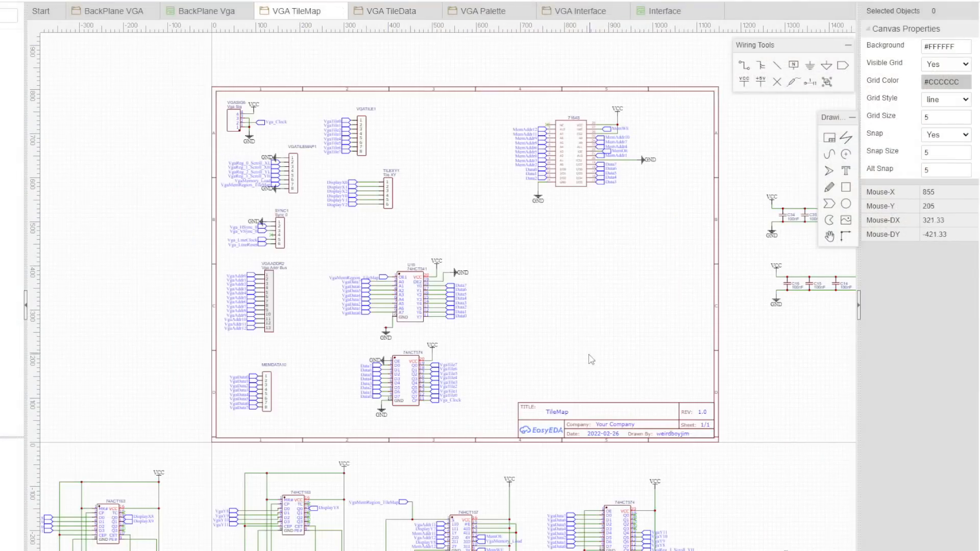
pyautogui.scroll(5, 549, 189)
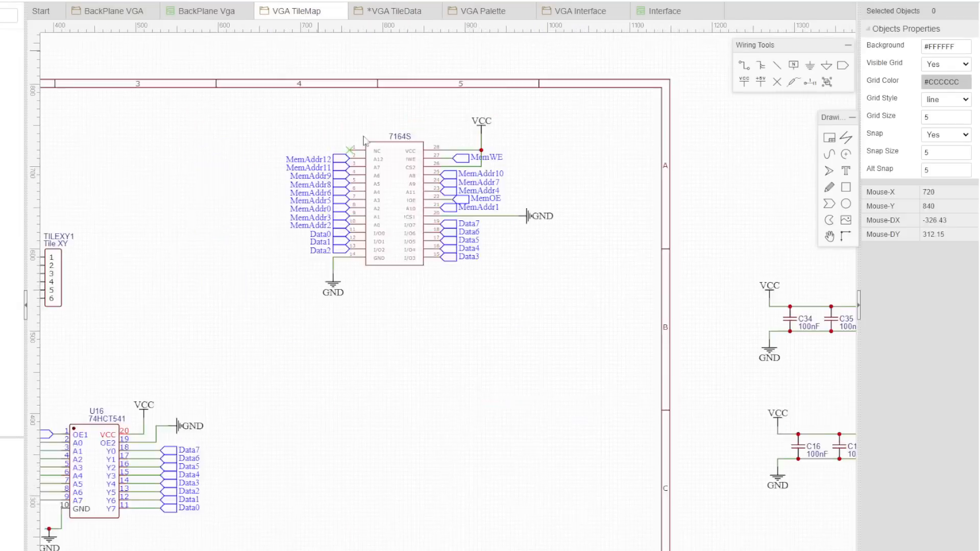
pyautogui.scroll(-5, 372, 434)
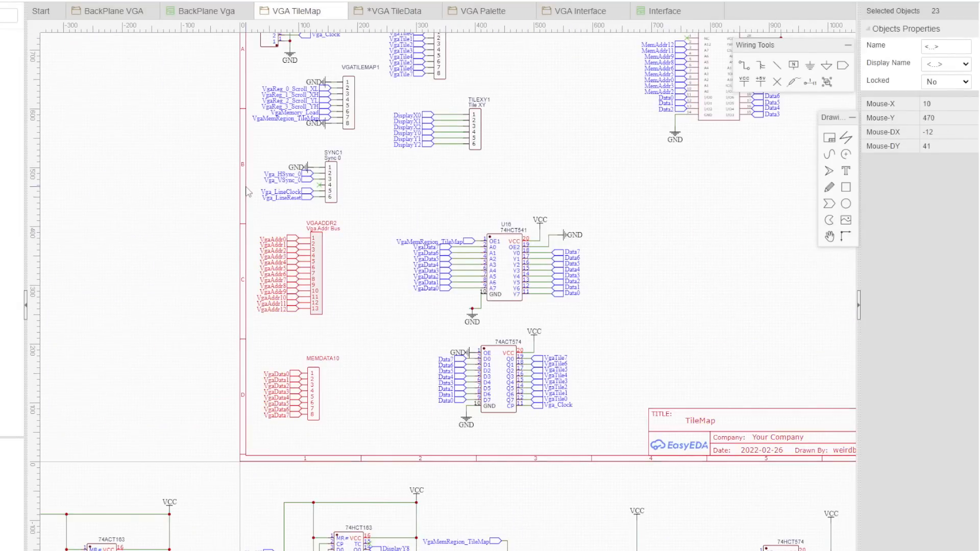
pyautogui.click(398, 15)
pyautogui.hotkey('ctrl', 'v')
pyautogui.click(612, 159)
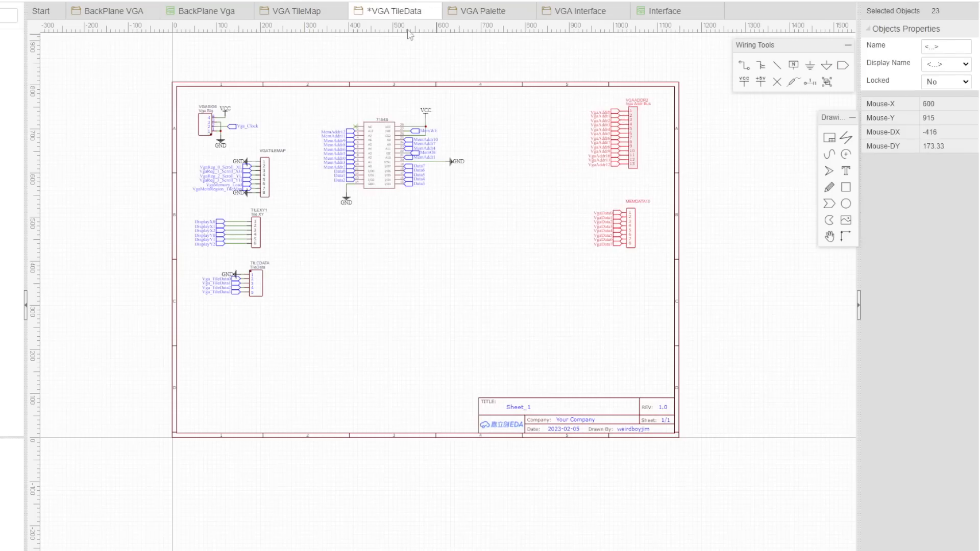
# - Bring the VgaMemory_Load and VgaMemRegion_TileData net ports into VGA TileData, using the TileMap and Interface schematics as sources
pyautogui.click(301, 11)
pyautogui.moveTo(372, 159); pyautogui.dragTo(378, 216, button='right')
pyautogui.moveTo(376, 134); pyautogui.dragTo(331, 192, button='right')
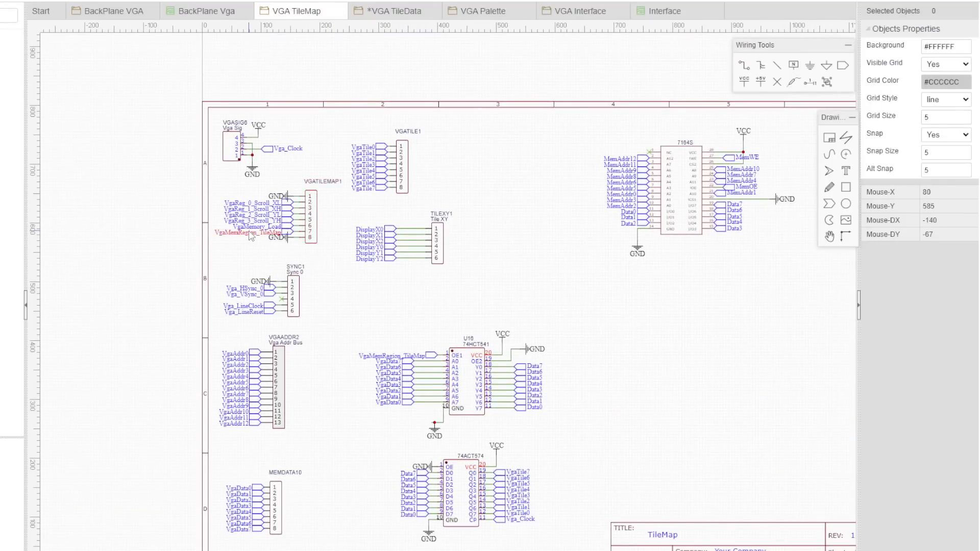
pyautogui.scroll(2, 290, 235)
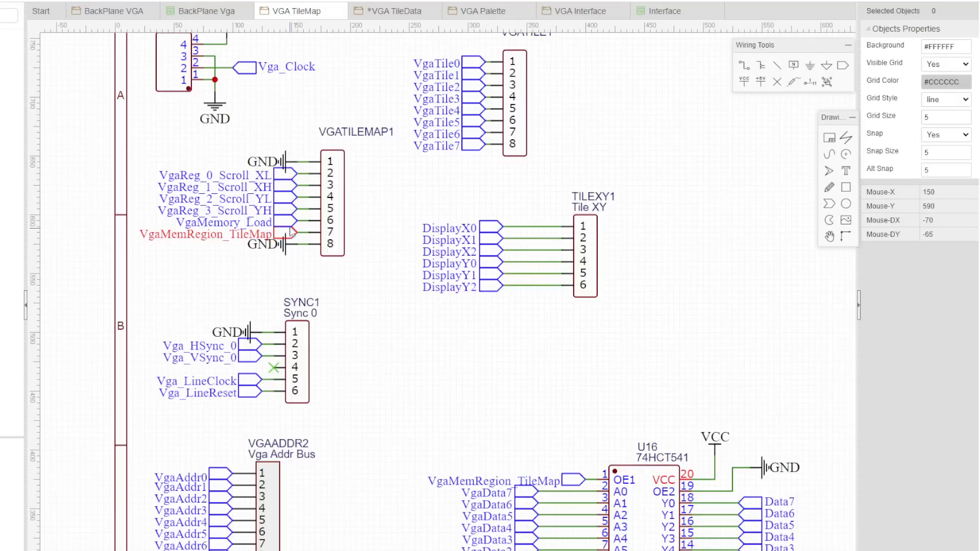
pyautogui.click(290, 228)
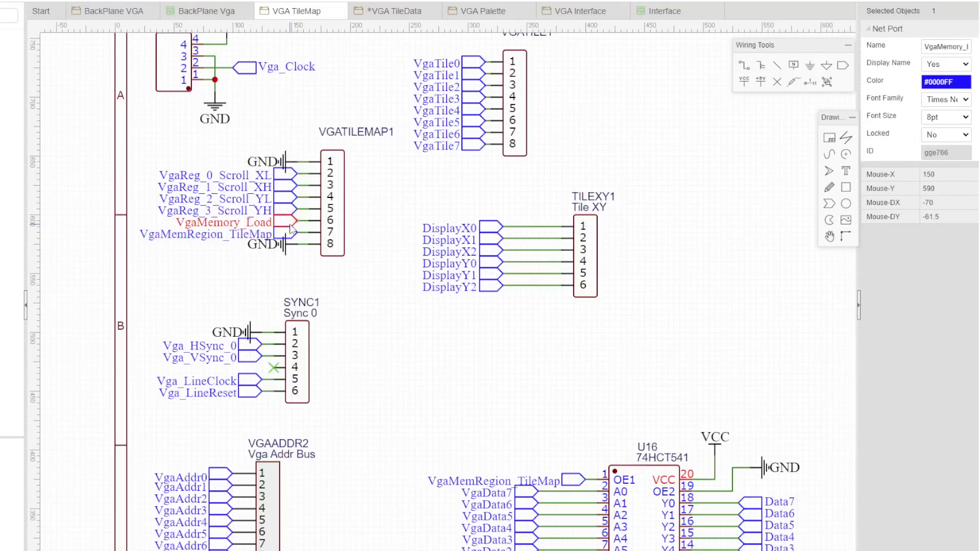
pyautogui.scroll(-2, 290, 227)
pyautogui.click(574, 11)
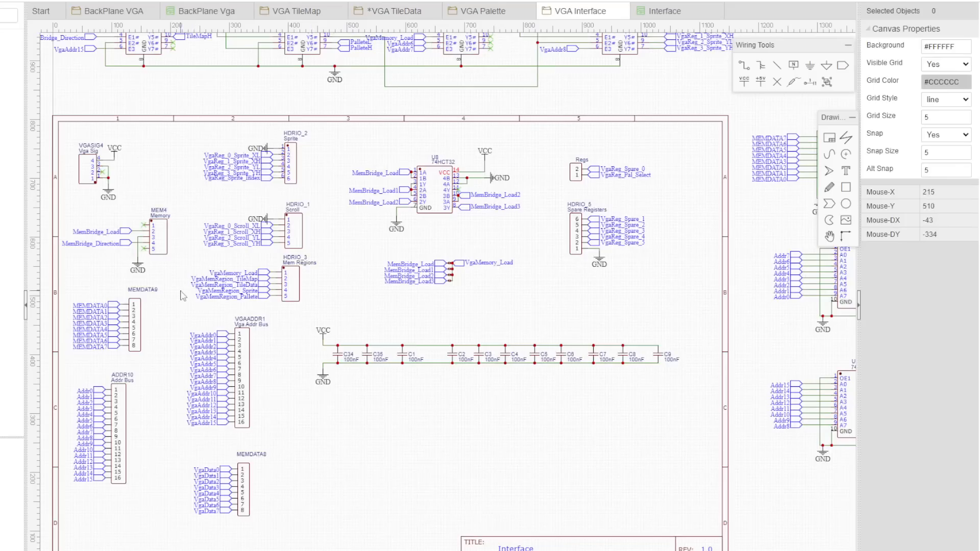
pyautogui.click(395, 11)
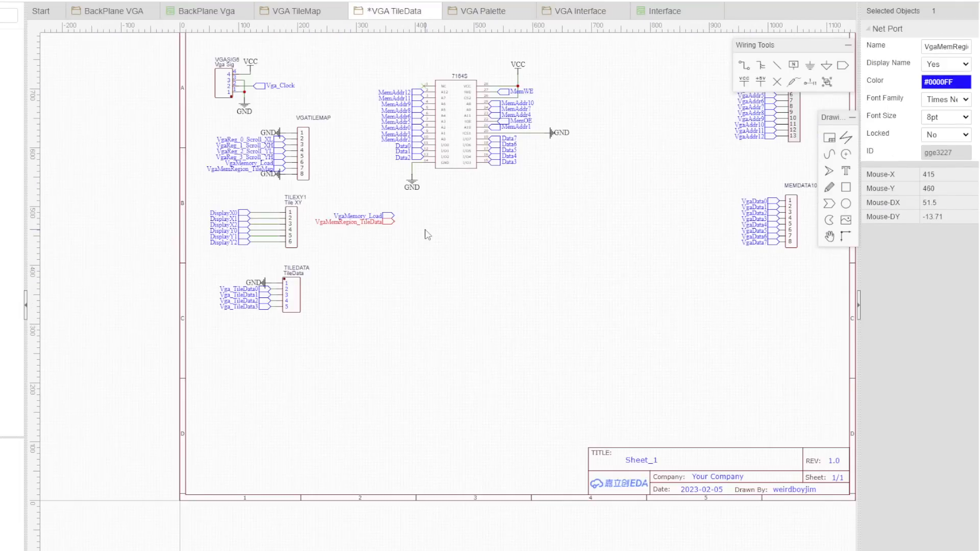
# - Duplicate the four-pin Vga Sig header beside the TileData header and attach the VgaMemRegion_TileData port to it
pyautogui.click(223, 96)
pyautogui.hotkey('ctrl', 'c')
pyautogui.hotkey('ctrl', 'v')
pyautogui.click(345, 283)
pyautogui.moveTo(389, 222); pyautogui.dragTo(389, 224)
pyautogui.scroll(2, 396, 239)
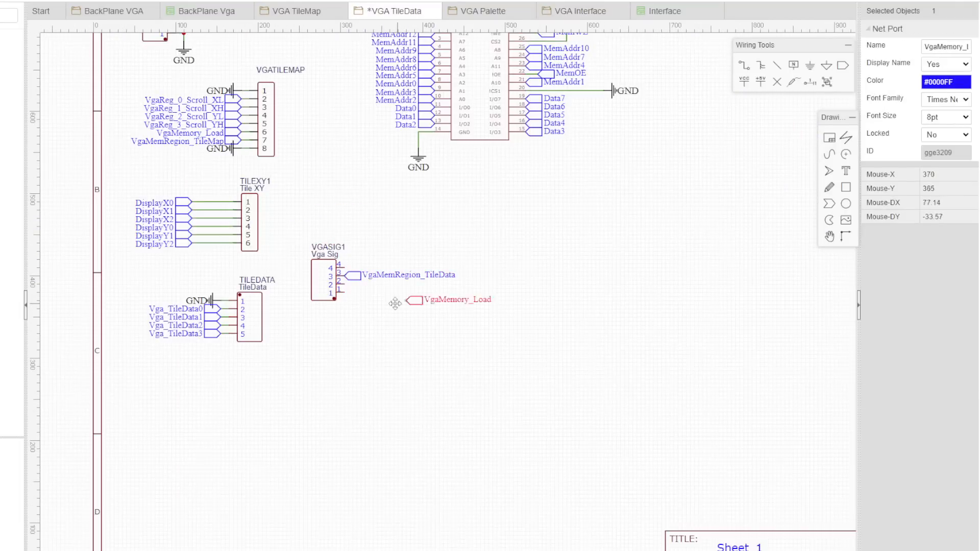
# - Add a GND flag below the new Vga Sig header and wire pins 1 and 3 to it
pyautogui.hotkey('ctrl', 'g')
pyautogui.moveTo(365, 296); pyautogui.dragTo(377, 325)
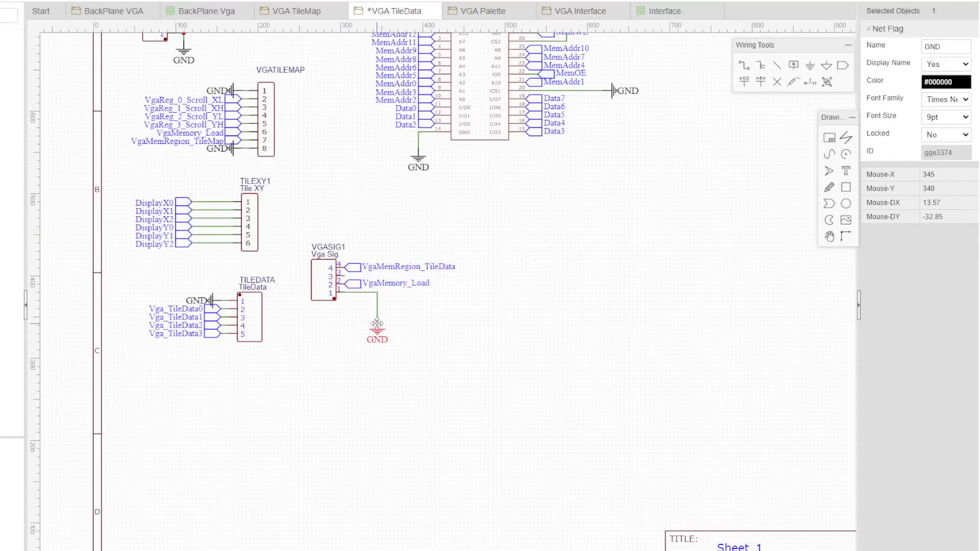
pyautogui.click(378, 371)
pyautogui.click(743, 66)
pyautogui.scroll(2, 344, 292)
pyautogui.click(345, 269)
pyautogui.click(391, 291)
# - Copy the block of four 74HCT157 multiplexers from VGA TileMap and place it outside the VGA TileData sheet frame
pyautogui.click(296, 11)
pyautogui.moveTo(668, 429); pyautogui.dragTo(588, 150, button='right')
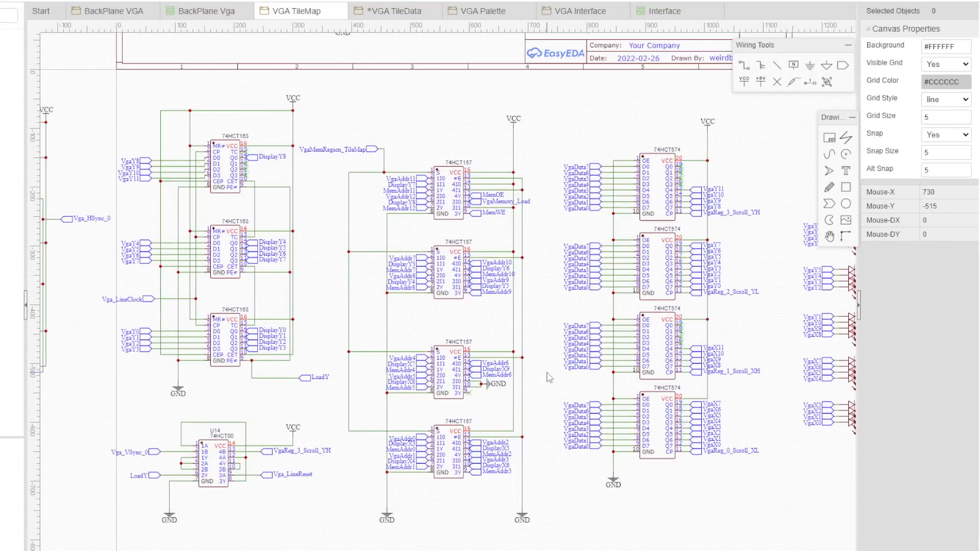
pyautogui.moveTo(551, 529); pyautogui.dragTo(343, 91)
pyautogui.hotkey('ctrl', 'c')
pyautogui.moveTo(593, 98); pyautogui.dragTo(580, 300, button='right')
pyautogui.click(395, 11)
pyautogui.hotkey('ctrl', 'v')
pyautogui.click(277, 109)
pyautogui.scroll(3, 300, 77)
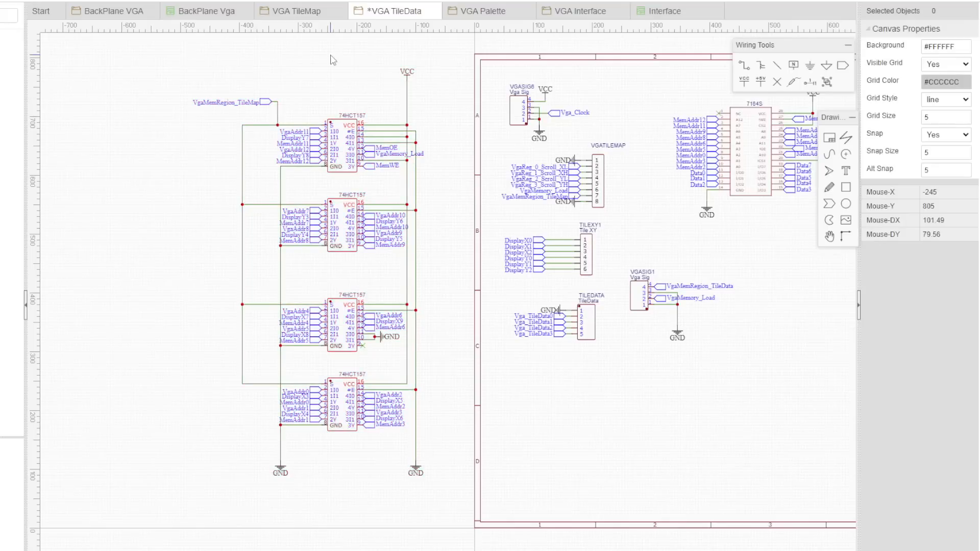
pyautogui.scroll(-2, 151, 100)
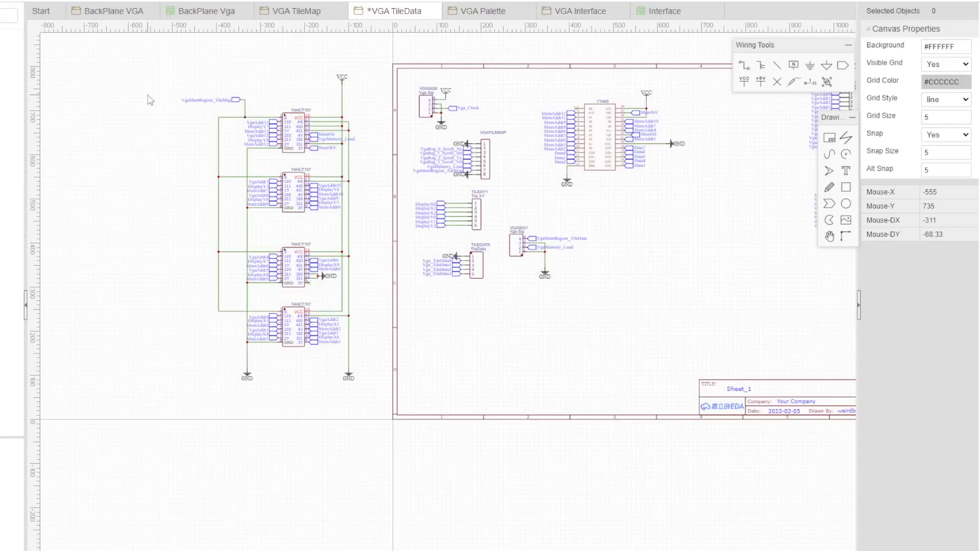
pyautogui.scroll(-2, 150, 100)
pyautogui.scroll(3, 263, 92)
# - Copy the 74ACT574 latch with its net ports from VGA TileMap and place two instances in VGA TileData
pyautogui.click(308, 10)
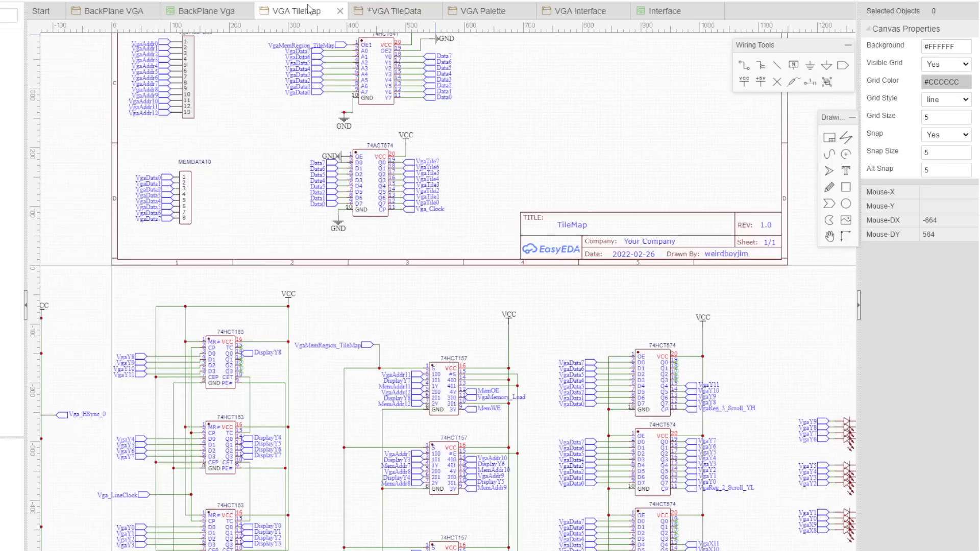
pyautogui.moveTo(449, 235); pyautogui.dragTo(289, 135)
pyautogui.hotkey('ctrl', 'c')
pyautogui.click(378, 10)
pyautogui.hotkey('ctrl', 'v')
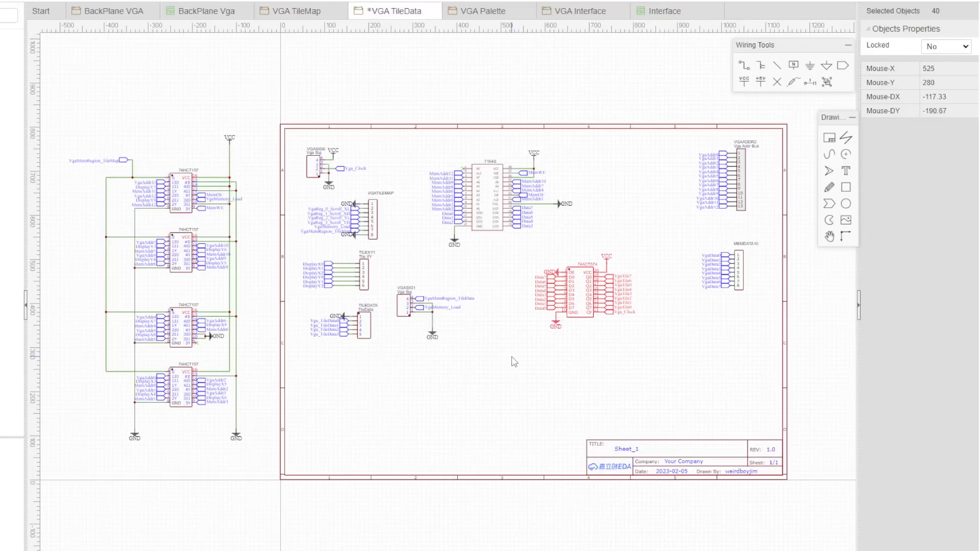
pyautogui.scroll(2, 510, 358)
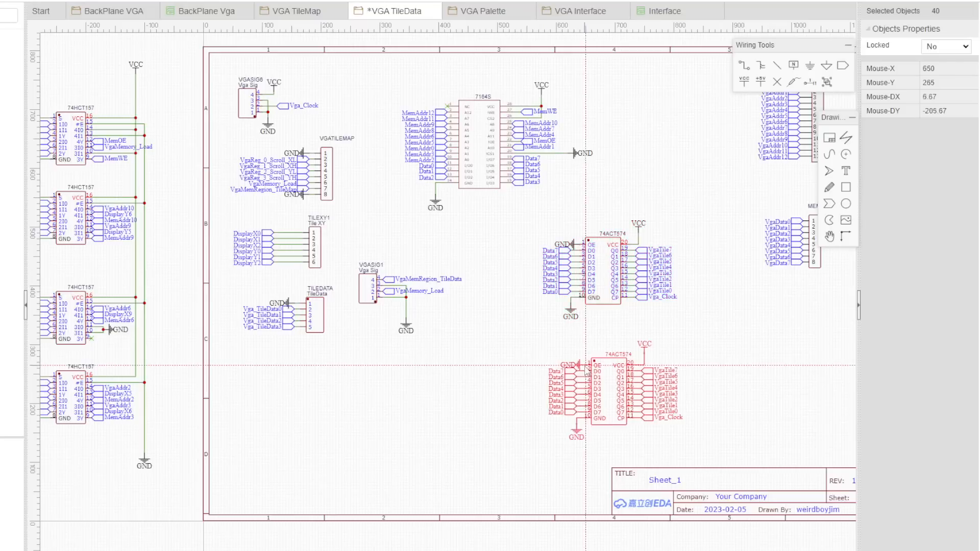
pyautogui.click(349, 417)
pyautogui.scroll(-1, 347, 419)
# - Duplicate a bare 74HCT157 from the multiplexer block and place it inside the sheet, below the TileData header
pyautogui.scroll(3, 398, 280)
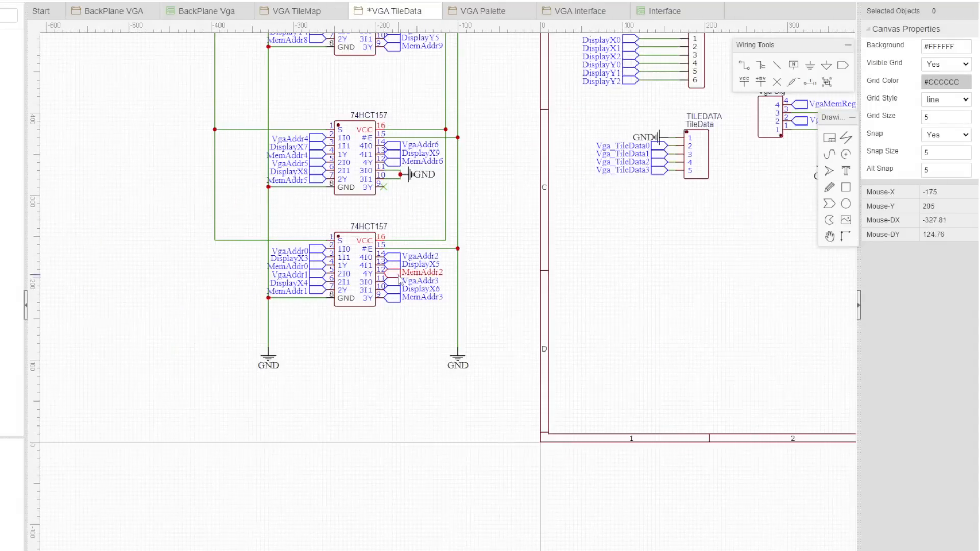
pyautogui.click(356, 307)
pyautogui.hotkey('ctrl', 'c')
pyautogui.hotkey('ctrl', 'v')
pyautogui.scroll(-1, 749, 334)
pyautogui.moveTo(749, 335); pyautogui.dragTo(419, 359, button='right')
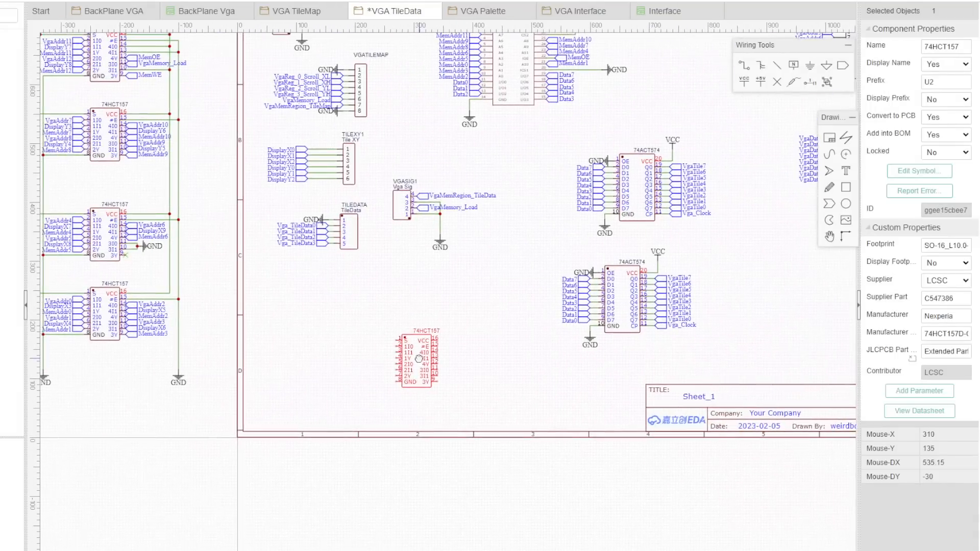
pyautogui.click(478, 328)
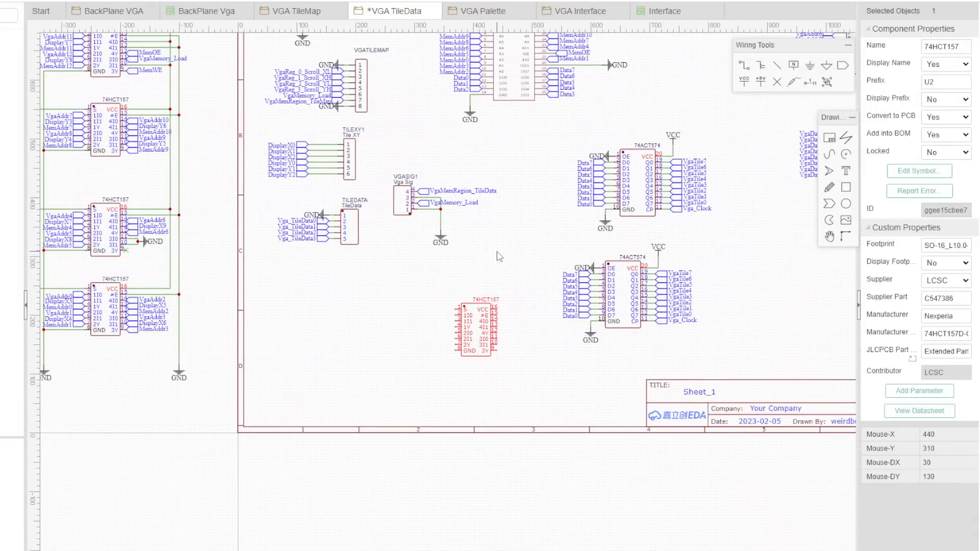
pyautogui.moveTo(476, 329); pyautogui.dragTo(403, 362)
# - Remove the copied net ports from both 74ACT574 latches and put DisplayX0–X2 and DisplayY0–Y2 on D0–D5 of the lower one
pyautogui.moveTo(260, 138); pyautogui.dragTo(313, 180)
pyautogui.hotkey('ctrl', 'c')
pyautogui.scroll(2, 546, 236)
pyautogui.moveTo(572, 297); pyautogui.dragTo(649, 412)
pyautogui.press('Delete')
pyautogui.moveTo(817, 450); pyautogui.dragTo(748, 294)
pyautogui.press('Delete')
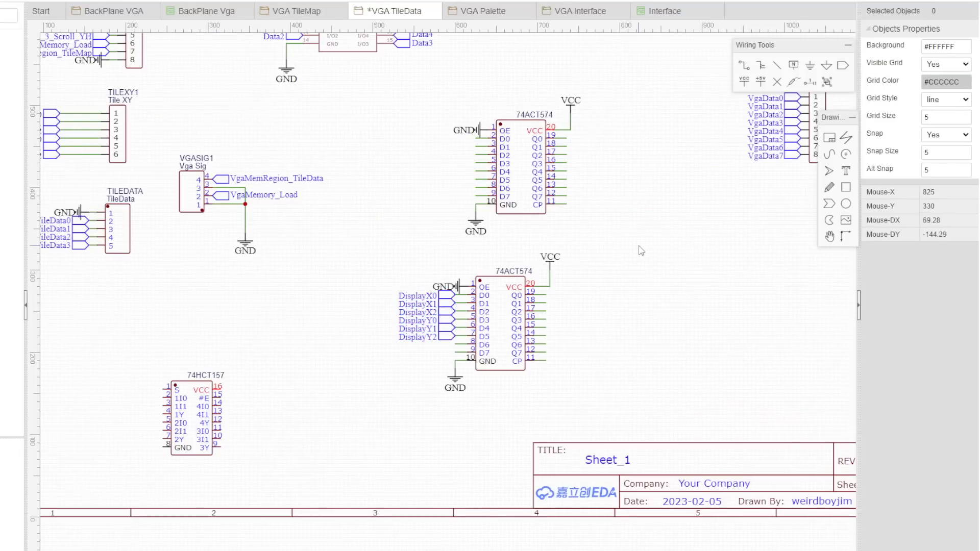
# - Copy the Vga_Clock port and attach it to the CP pin of both 74ACT574 latches
pyautogui.scroll(-3, 642, 251)
pyautogui.click(121, 72)
pyautogui.hotkey('ctrl', 'c')
pyautogui.scroll(3, 618, 284)
pyautogui.hotkey('ctrl', 'v')
pyautogui.click(586, 176)
pyautogui.hotkey('ctrl', 'v')
pyautogui.click(565, 332)
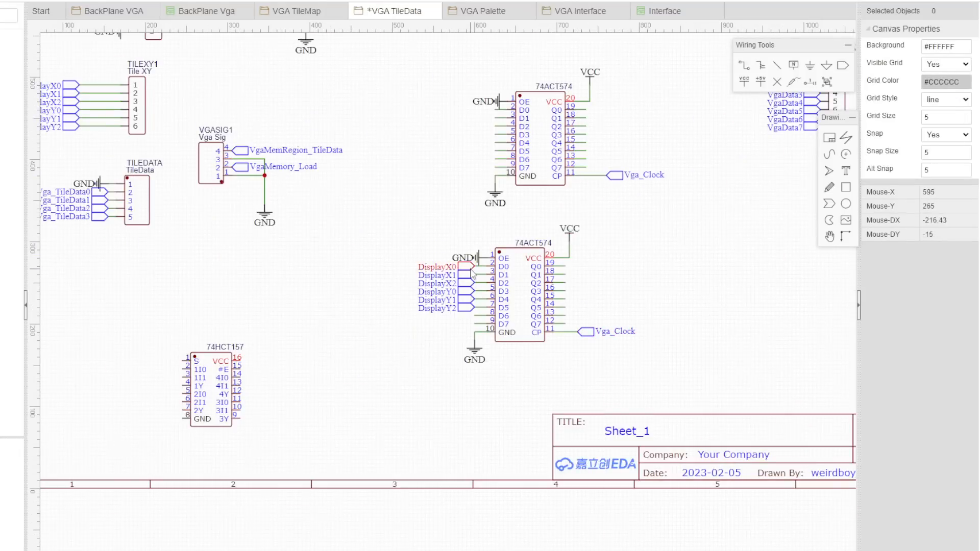
# - Duplicate the six Display ports, add the suffix L to their names, and attach them to Q0–Q5 of the lower 74ACT574
pyautogui.moveTo(476, 321); pyautogui.dragTo(439, 255)
pyautogui.hotkey('ctrl', 'v')
pyautogui.click(706, 245)
pyautogui.press('Delete')
pyautogui.click(743, 254)
pyautogui.click(960, 46)
pyautogui.write('L')
pyautogui.click(743, 262)
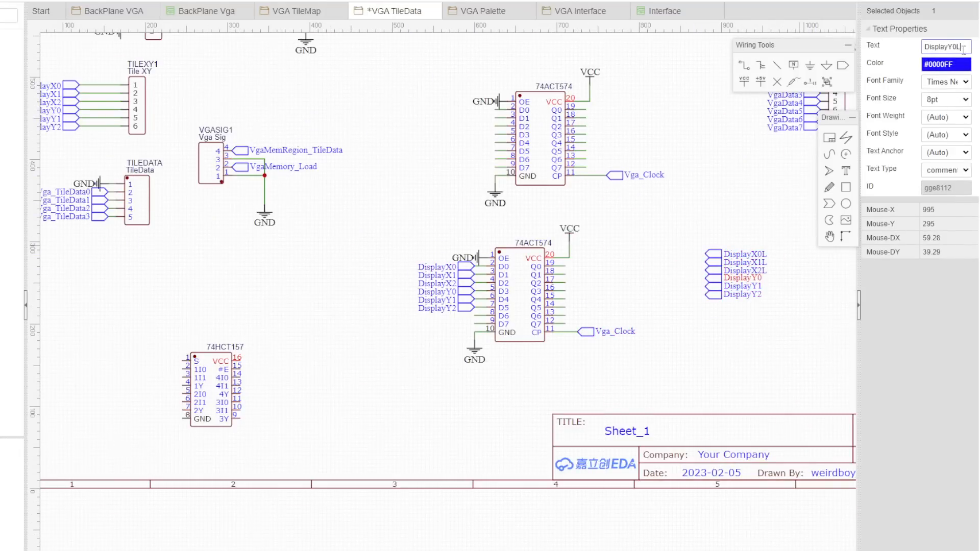
pyautogui.moveTo(770, 302); pyautogui.dragTo(573, 267)
# - Copy the DisplayX0L port onto the S pin of the standalone 74HCT157
pyautogui.hotkey('ctrl', 'c')
pyautogui.hotkey('ctrl', 'v')
pyautogui.click(182, 361)
# - Copy the memory data ports and distribute Data0–Data7 across the I0 and I1 input pairs of the standalone 74HCT157
pyautogui.moveTo(199, 315); pyautogui.dragTo(184, 508, button='right')
pyautogui.scroll(1, 424, 205)
pyautogui.moveTo(454, 260); pyautogui.dragTo(397, 160)
pyautogui.hotkey('ctrl', 'c')
pyautogui.scroll(-3, 400, 166)
pyautogui.hotkey('ctrl', 'v')
pyautogui.click(304, 495)
pyautogui.scroll(3, 285, 490)
pyautogui.moveTo(321, 311); pyautogui.dragTo(310, 374)
pyautogui.moveTo(321, 298); pyautogui.dragTo(492, 347)
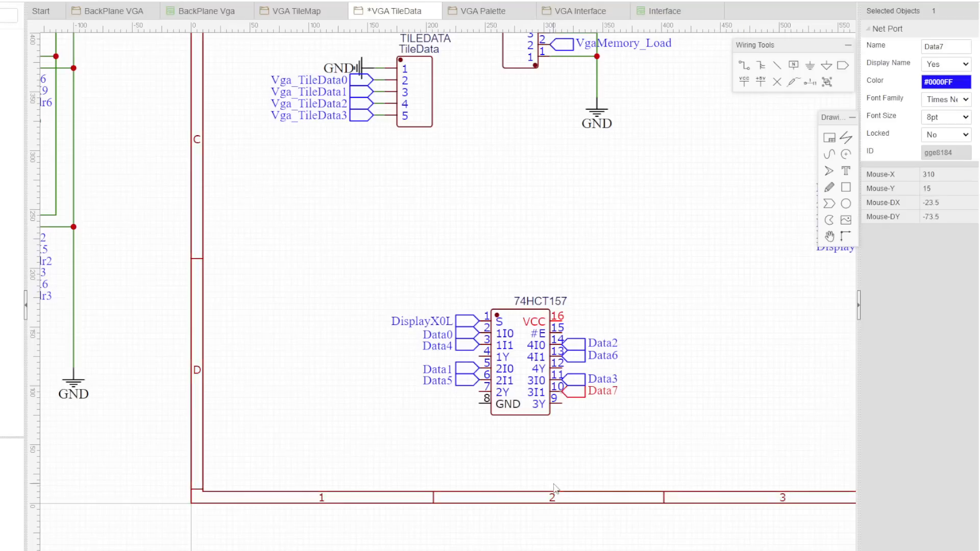
# - Wire the #E and GND pins of the standalone 74HCT157 to a shared GND flag
pyautogui.moveTo(322, 244); pyautogui.dragTo(697, 485)
pyautogui.moveTo(521, 398); pyautogui.dragTo(449, 368)
pyautogui.click(518, 416)
# - Label the standalone 74HCT157 outputs Out0–Out3 and attach matching ports to D0–D3 of the upper 74ACT574
pyautogui.scroll(-2, 526, 420)
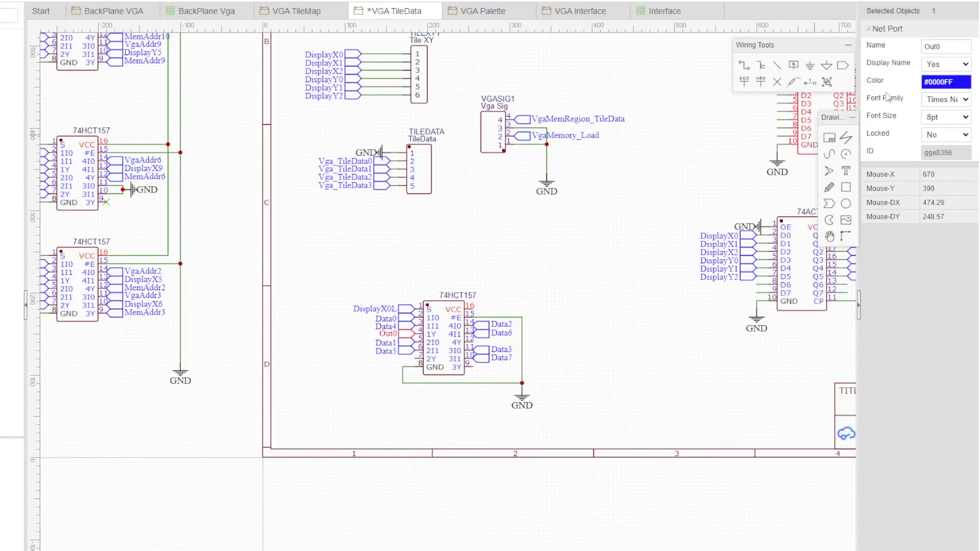
pyautogui.press('Escape')
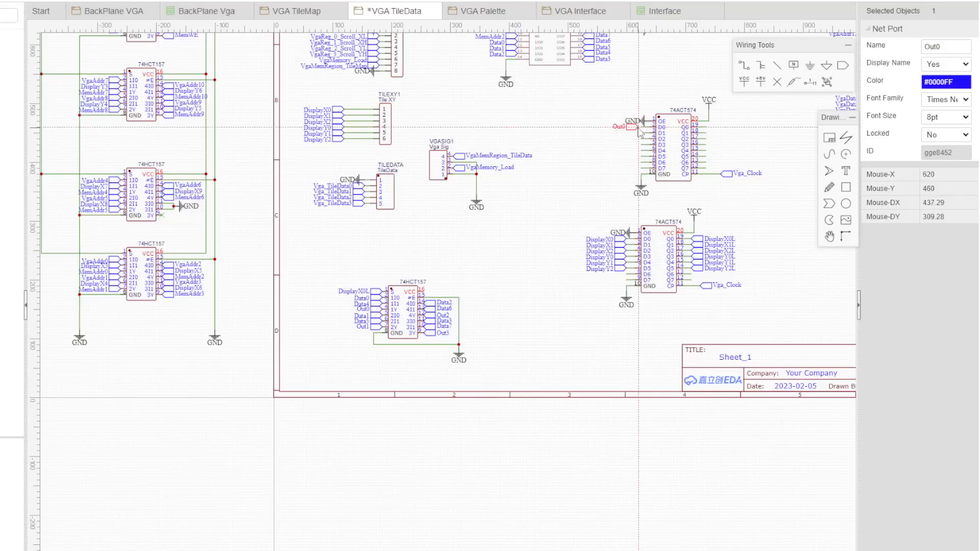
pyautogui.press('Escape')
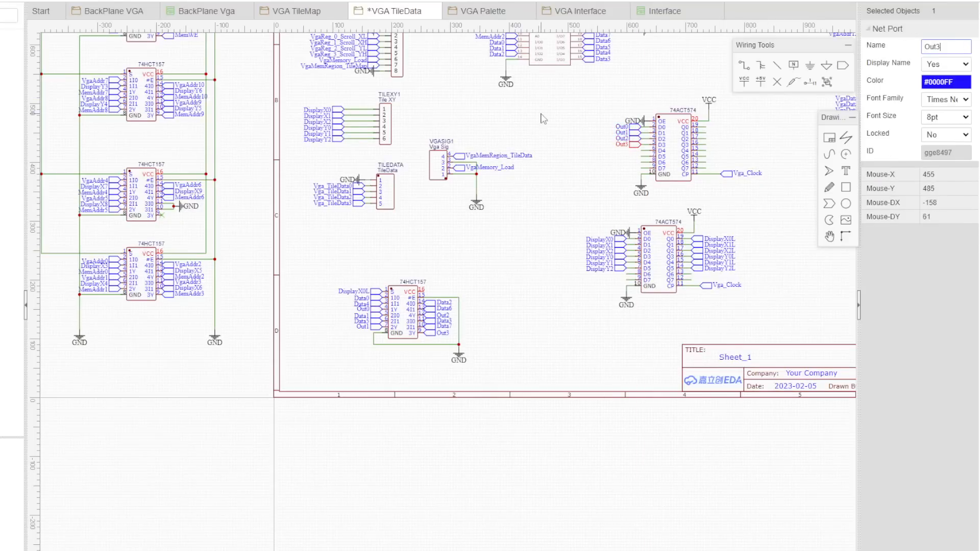
# - Copy the Vga_TileData0–Vga_TileData3 ports from the TileData header onto outputs Q0–Q3 of the upper 74ACT574
pyautogui.moveTo(543, 118); pyautogui.dragTo(497, 258, button='right')
pyautogui.click(401, 216)
pyautogui.click(256, 154)
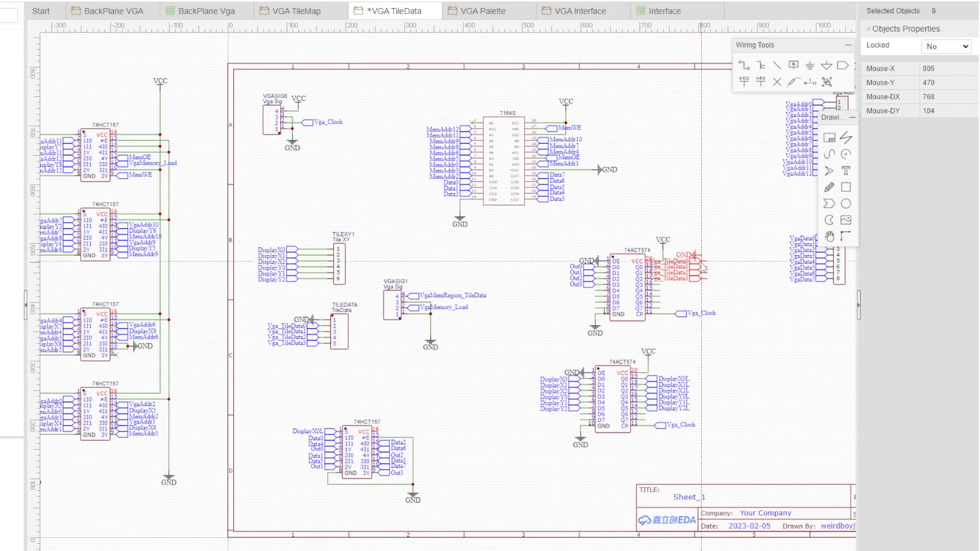
pyautogui.scroll(2, 734, 293)
pyautogui.click(647, 188)
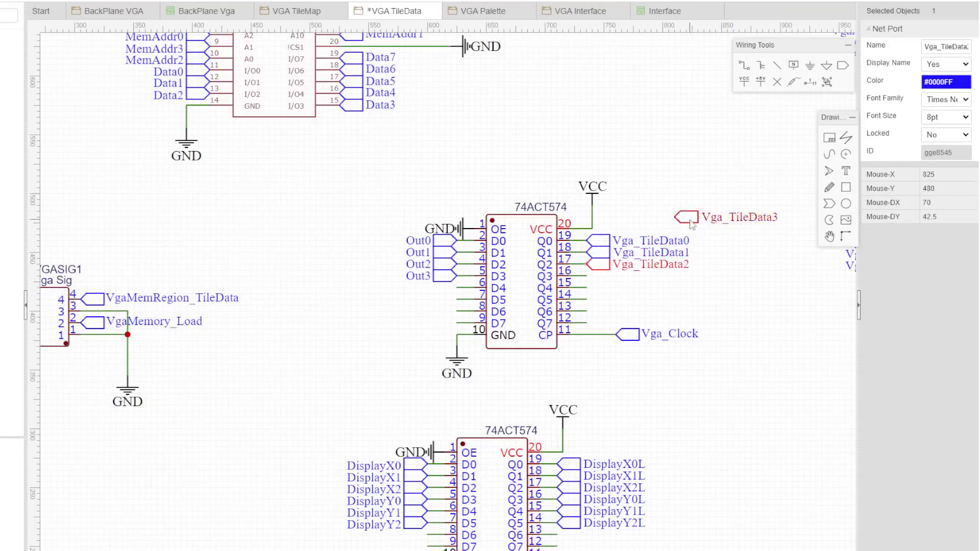
pyautogui.moveTo(679, 216); pyautogui.dragTo(598, 276)
pyautogui.click(667, 187)
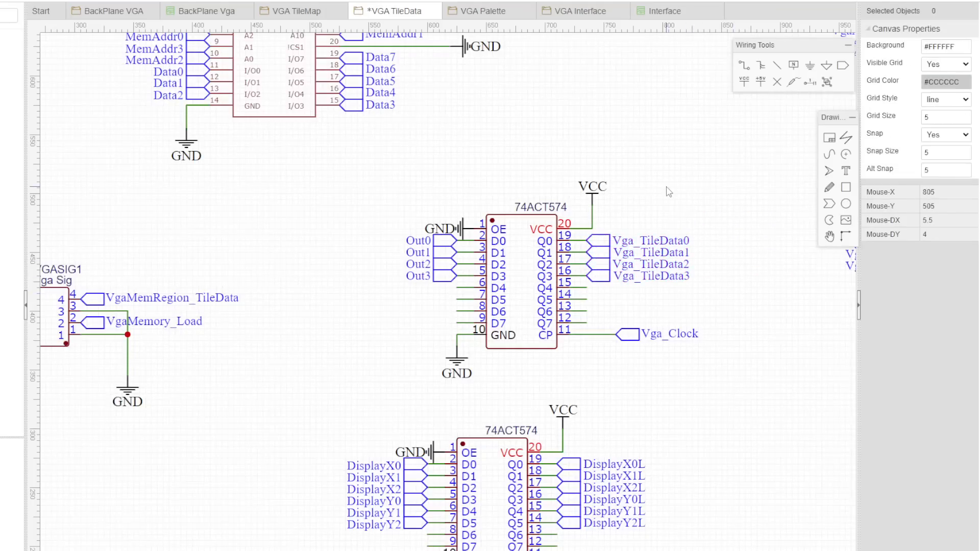
# - Add the VGATILE1 header to the sheet and place copies of the VgaTile0–7 and Vga_TileData0–3 ports beside the multiplexer block
pyautogui.scroll(-5, 638, 308)
pyautogui.scroll(1, 274, 357)
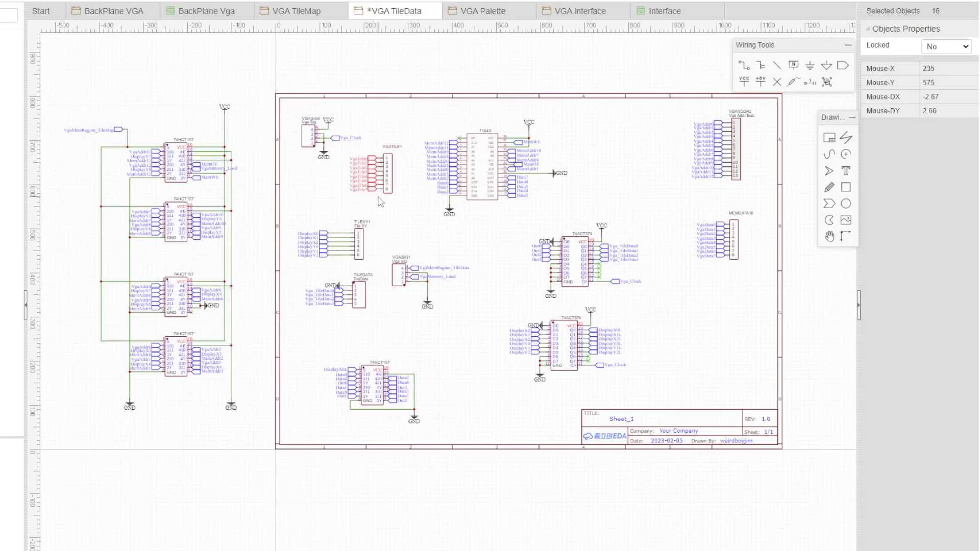
pyautogui.hotkey('ctrl', 'v')
pyautogui.click(63, 200)
pyautogui.scroll(3, 63, 200)
pyautogui.moveTo(56, 258); pyautogui.dragTo(394, 188, button='right')
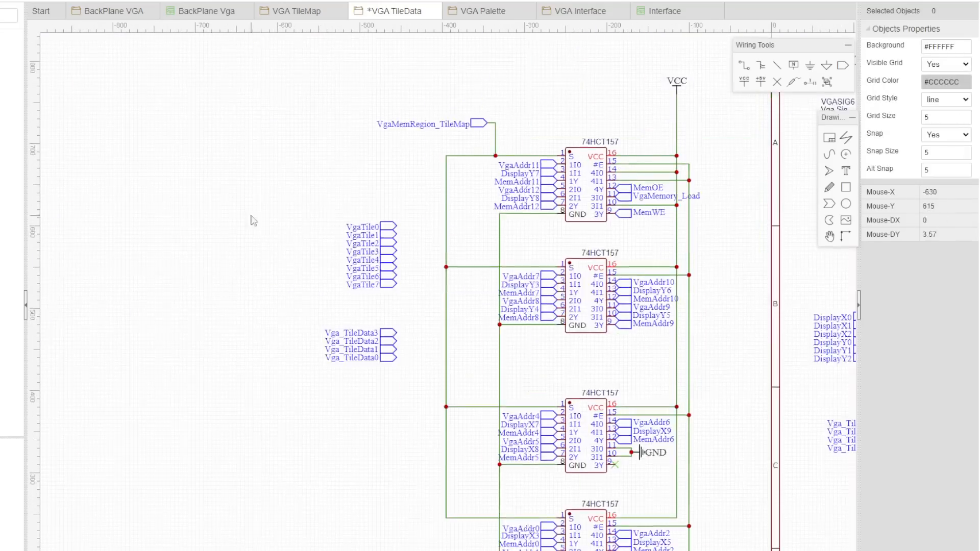
# - Delete the four Vga_TileData0–3 port copies beside the multiplexer block
pyautogui.scroll(2, 252, 219)
pyautogui.moveTo(395, 129); pyautogui.dragTo(192, 151, button='right')
pyautogui.scroll(-1, 250, 322)
pyautogui.moveTo(290, 280); pyautogui.dragTo(154, 214)
pyautogui.scroll(-2, 149, 280)
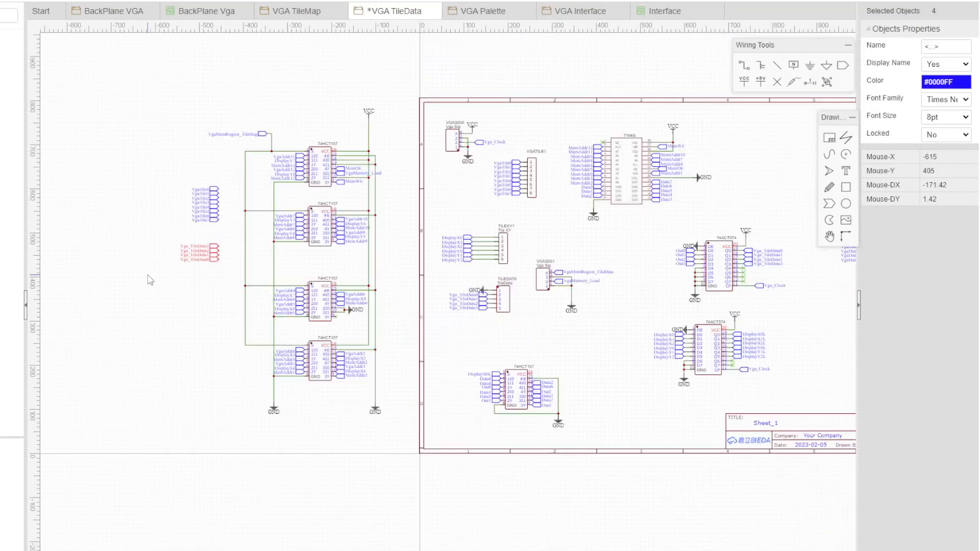
pyautogui.press('Delete')
# - Copy the DisplayX0L–DisplayY2L ports from the lower 74ACT574 to beside the multiplexer block and delete the DisplayX0L copy
pyautogui.scroll(2, 731, 346)
pyautogui.moveTo(778, 311); pyautogui.dragTo(682, 380)
pyautogui.hotkey('ctrl', 'v')
pyautogui.click(258, 225)
pyautogui.click(136, 253)
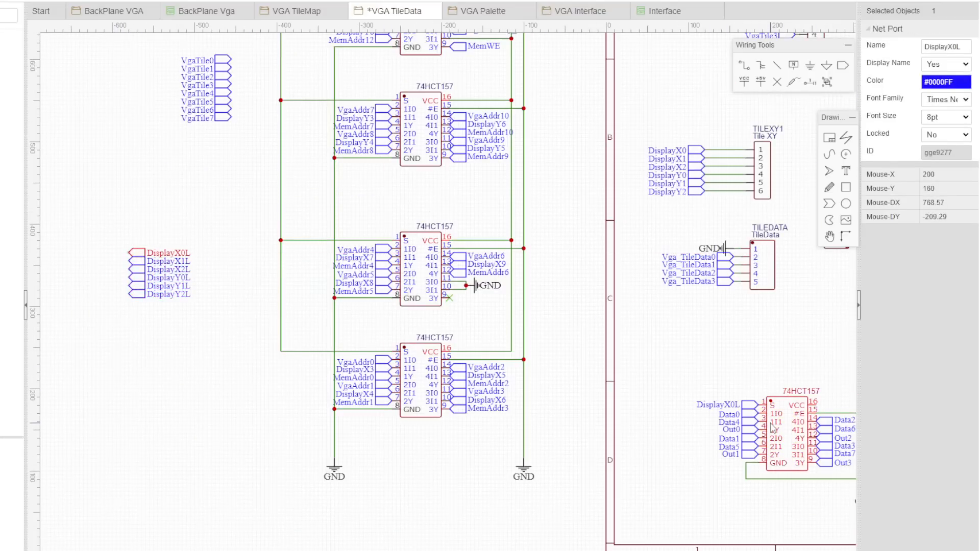
pyautogui.press('Delete')
# - Position DisplayX1L, DisplayX2L, DisplayY0L and DisplayY1L beside the lowest 74HCT157, and DisplayY2L, VgaTile0 and VgaTile1 beside the one above
pyautogui.click(143, 261)
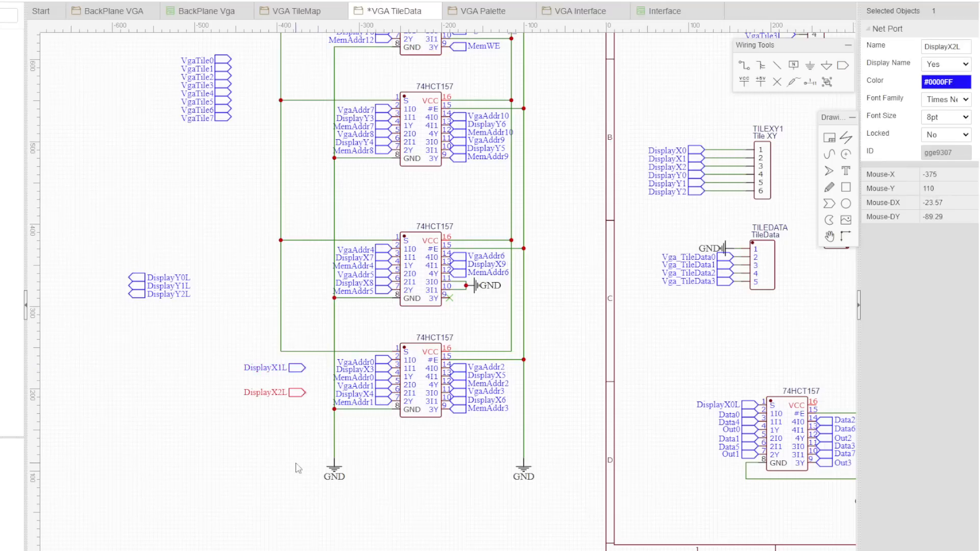
pyautogui.moveTo(330, 261); pyautogui.dragTo(330, 257)
pyautogui.moveTo(562, 173); pyautogui.dragTo(537, 231, button='right')
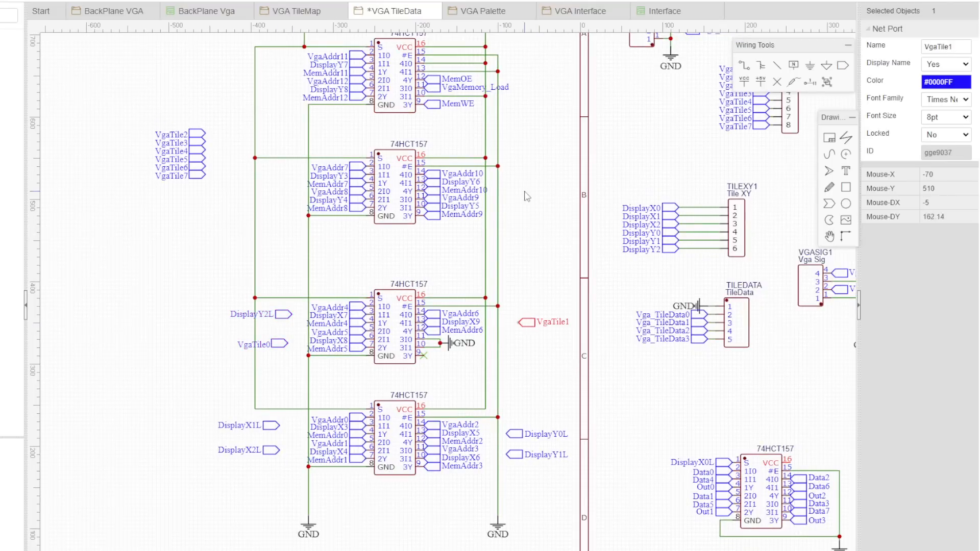
# - Position VgaTile2–VgaTile5 around the second 74HCT157 and VgaTile6 and VgaTile7 beside the topmost one, flipping VgaTile4 and VgaTile5 for the opposite side
pyautogui.moveTo(264, 172); pyautogui.dragTo(277, 172)
pyautogui.moveTo(198, 143); pyautogui.dragTo(272, 199)
pyautogui.press('space')
pyautogui.press('space')
pyautogui.moveTo(198, 151); pyautogui.dragTo(513, 207)
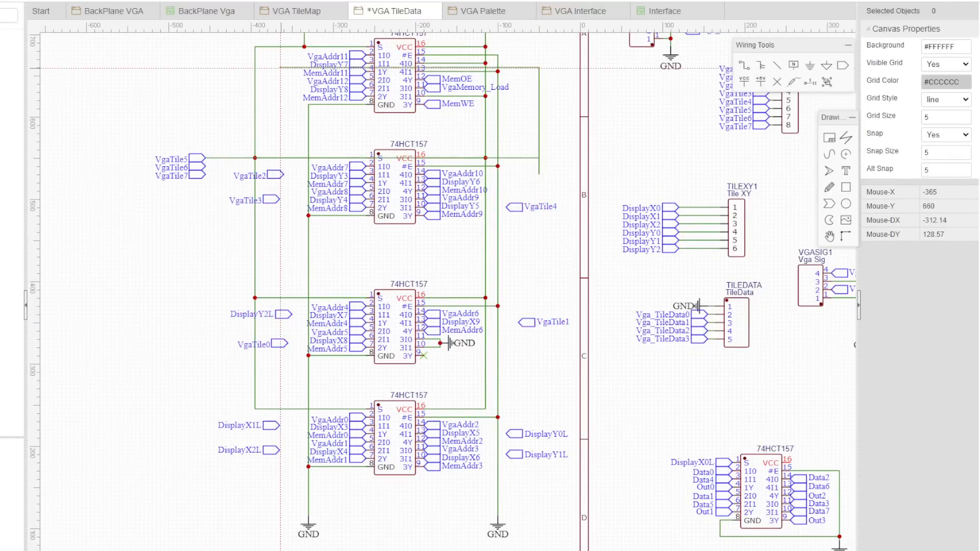
pyautogui.moveTo(201, 159); pyautogui.dragTo(507, 182)
pyautogui.press('space')
pyautogui.press('space')
pyautogui.moveTo(200, 167); pyautogui.dragTo(273, 64)
pyautogui.moveTo(200, 175); pyautogui.dragTo(299, 97)
# - Replace the old Display ports on the two lower 74HCT157s with DisplayX1L, DisplayX2L, DisplayY0L–DisplayY2L, VgaTile0 and VgaTile1
pyautogui.scroll(3, 303, 503)
pyautogui.click(459, 302)
pyautogui.press('Delete')
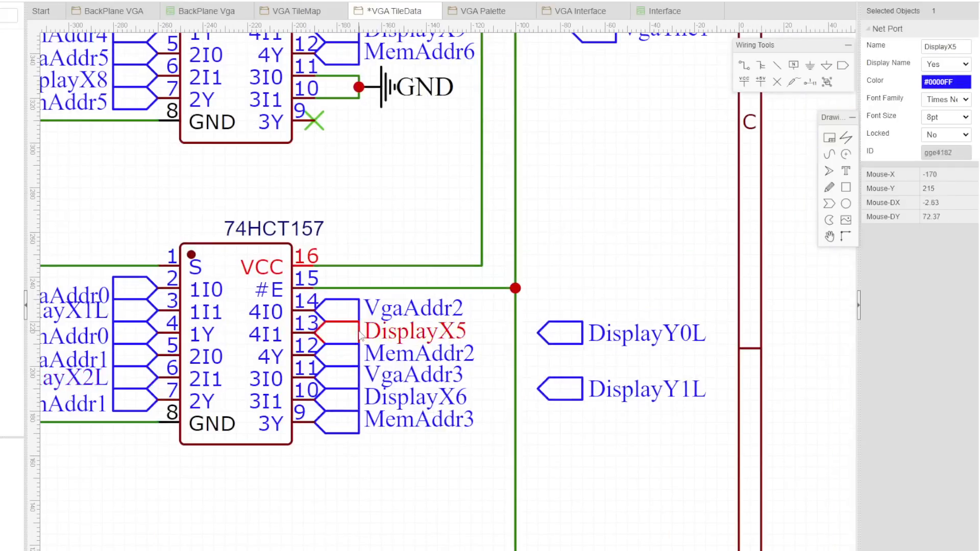
pyautogui.press('Delete')
pyautogui.moveTo(573, 276); pyautogui.dragTo(438, 275)
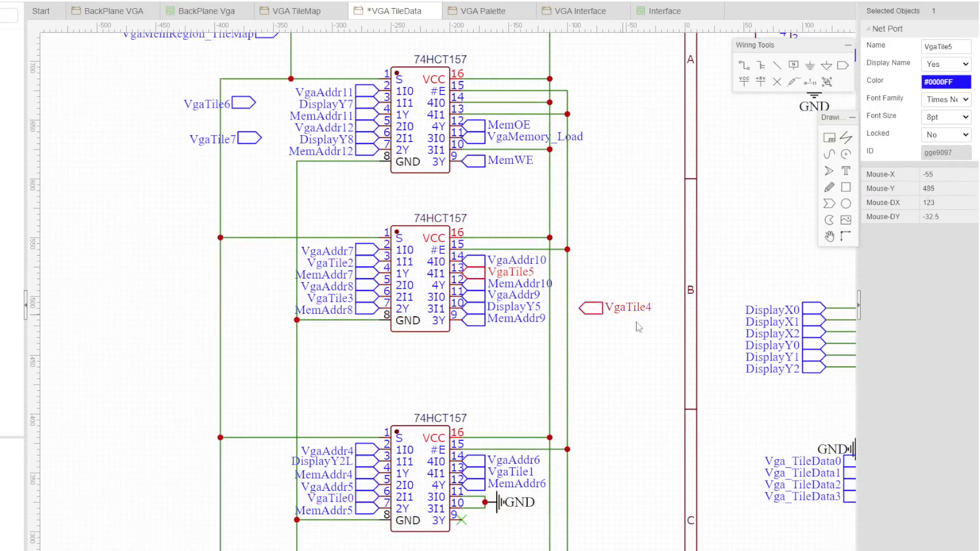
# - Attach the remaining VgaTile ports to the two upper 74HCT157s, rename the select port VgaMemRegion_TileData and save the schematic
pyautogui.click(339, 175)
pyautogui.scroll(-3, 339, 176)
pyautogui.click(158, 164)
pyautogui.click(179, 128)
pyautogui.hotkey('ctrl', 's')
# - Connect a VCC flag to pin 16 of the standalone 74HCT157
pyautogui.scroll(-1, 180, 127)
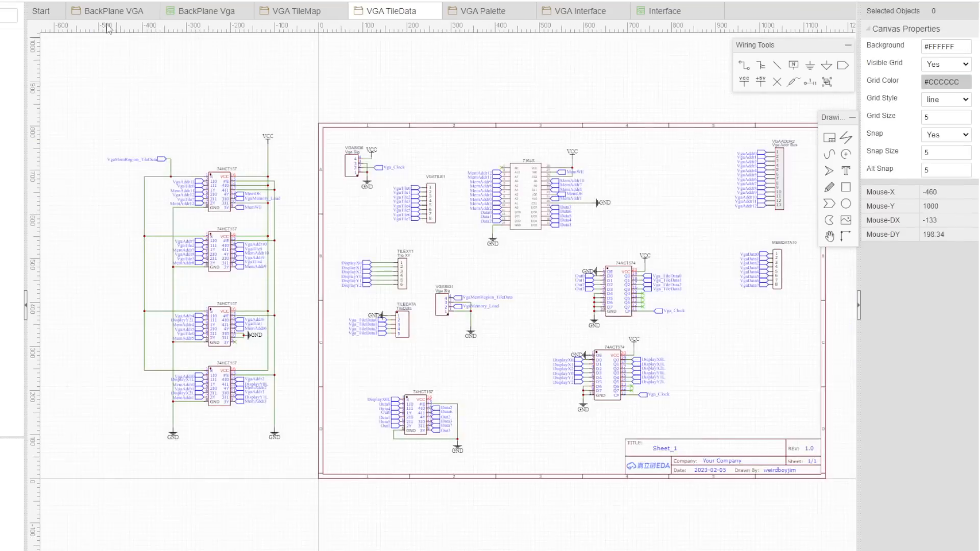
pyautogui.scroll(4, 480, 308)
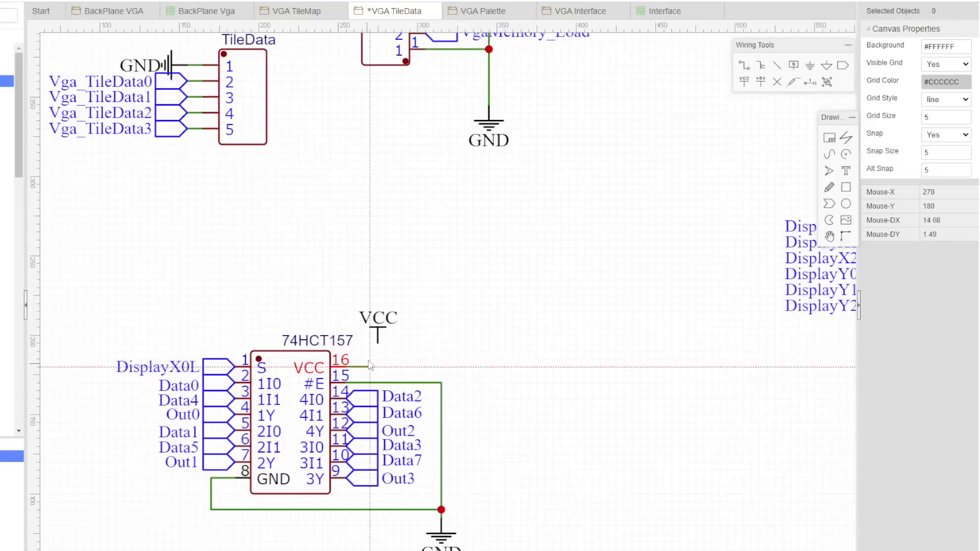
pyautogui.scroll(-3, 339, 369)
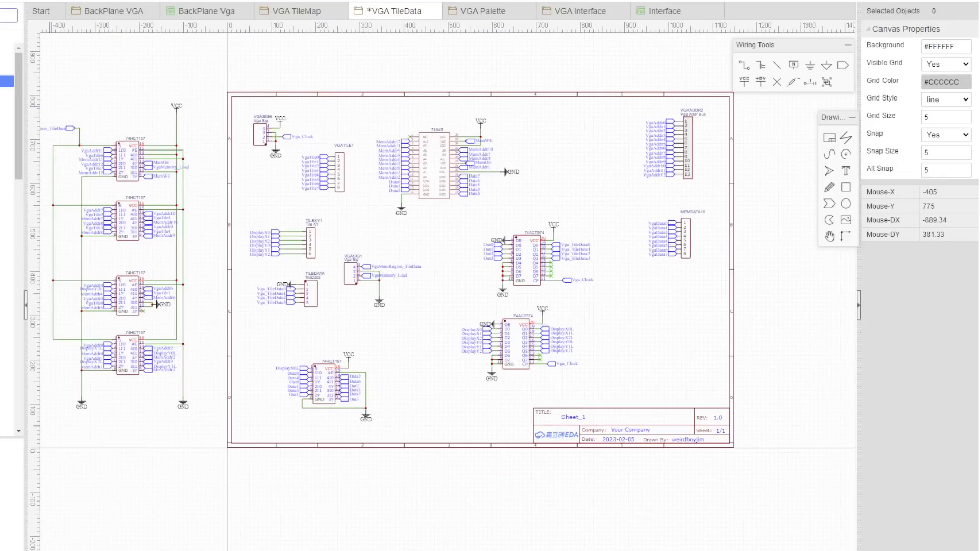
# - Copy the 74HCT541 buffer circuit from the VGA TileMap schematic into VGA TileData, with its OE1 port named VgaMemRegion_TileData
pyautogui.click(296, 11)
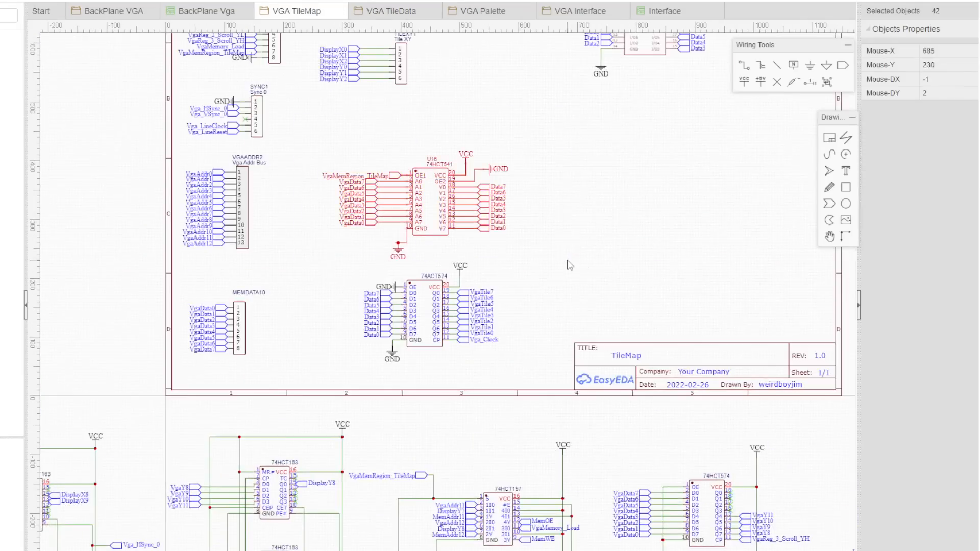
pyautogui.click(393, 11)
pyautogui.scroll(3, 628, 297)
# - Update the VGA TileData PCB from the schematic and apply the imported component and net changes
pyautogui.click(90, 1)
pyautogui.click(121, 3)
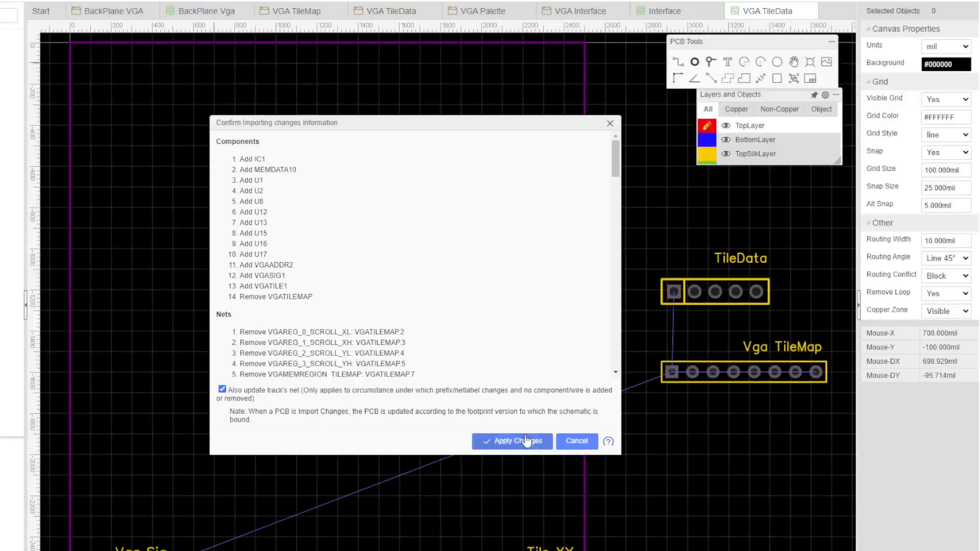
pyautogui.click(522, 442)
# - Place the VGATILE1 header along the board's lower edge between the Vga Sig and Tile XY headers
pyautogui.scroll(-2, 347, 256)
pyautogui.moveTo(759, 427); pyautogui.dragTo(394, 349)
pyautogui.scroll(3, 309, 408)
pyautogui.press('space')
pyautogui.press('space')
pyautogui.click(389, 320)
pyautogui.scroll(-2, 389, 317)
pyautogui.moveTo(733, 456); pyautogui.dragTo(495, 294)
pyautogui.click(614, 254)
# - Move the U16, IC1, U1 and U8 chips onto the board
pyautogui.scroll(-2, 614, 254)
pyautogui.moveTo(651, 467); pyautogui.dragTo(477, 455)
pyautogui.moveTo(706, 346); pyautogui.dragTo(464, 225)
pyautogui.moveTo(654, 331); pyautogui.dragTo(462, 153)
pyautogui.press('space')
pyautogui.moveTo(783, 351); pyautogui.dragTo(749, 282)
pyautogui.scroll(1, 223, 117)
pyautogui.moveTo(592, 203); pyautogui.dragTo(484, 273)
pyautogui.scroll(-2, 305, 94)
pyautogui.moveTo(678, 391); pyautogui.dragTo(480, 261)
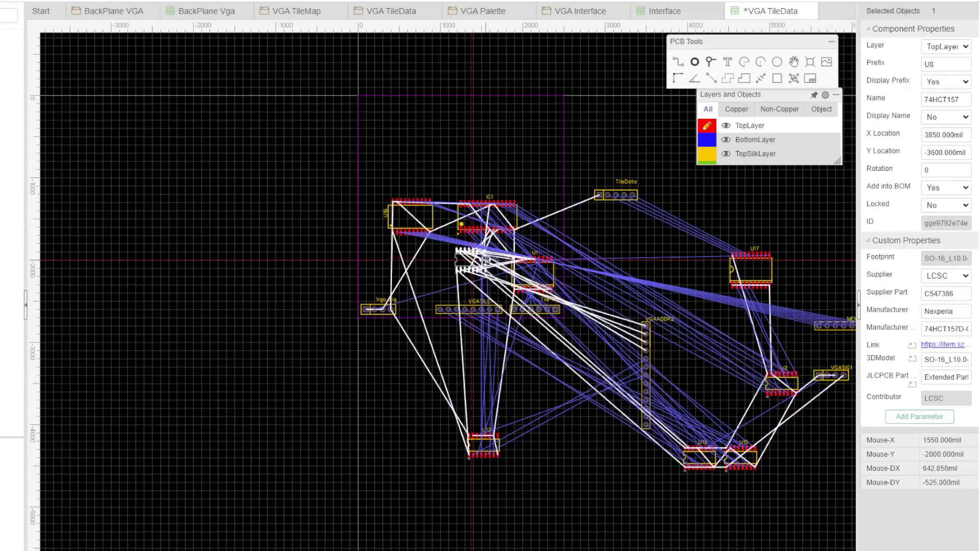
# - Move the U15, U12 and U13 multiplexers onto the board, grouped around U8
pyautogui.moveTo(733, 455); pyautogui.dragTo(410, 250)
pyautogui.moveTo(483, 444); pyautogui.dragTo(408, 280)
pyautogui.moveTo(700, 455); pyautogui.dragTo(463, 360)
pyautogui.scroll(3, 452, 147)
pyautogui.moveTo(524, 410); pyautogui.dragTo(642, 192)
# - Stand MEMDATA10 upright along the board's left edge and move U17, U2 and TileData into the board's upper area
pyautogui.scroll(-3, 626, 210)
pyautogui.scroll(1, 580, 396)
pyautogui.press('space')
pyautogui.moveTo(838, 322); pyautogui.dragTo(468, 206)
pyautogui.moveTo(731, 233); pyautogui.dragTo(714, 328, button='right')
pyautogui.moveTo(822, 319); pyautogui.dragTo(678, 282)
pyautogui.moveTo(707, 245); pyautogui.dragTo(477, 153)
pyautogui.moveTo(689, 280); pyautogui.dragTo(517, 210)
pyautogui.scroll(3, 609, 430)
pyautogui.moveTo(509, 393); pyautogui.dragTo(539, 251)
pyautogui.moveTo(547, 198); pyautogui.dragTo(554, 189)
pyautogui.scroll(-1, 465, 228)
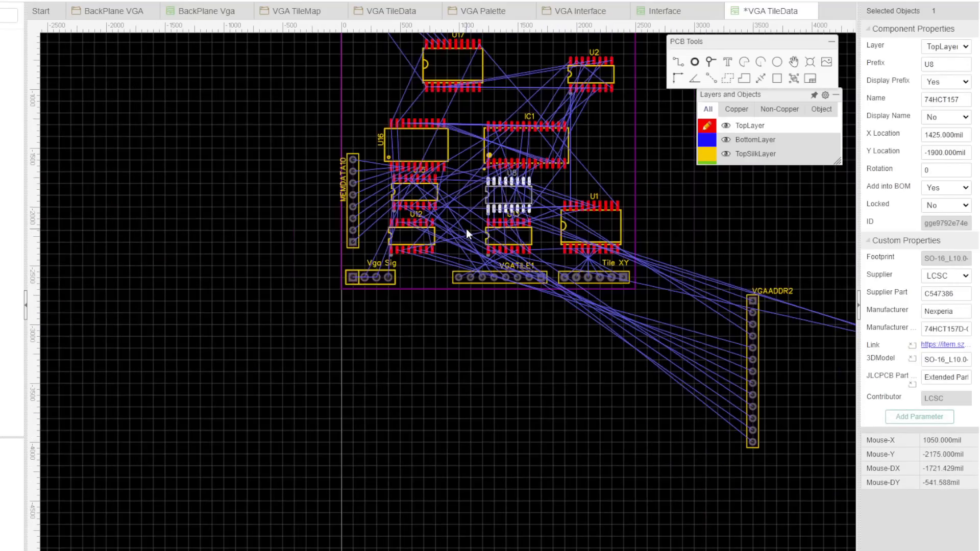
# - Park the Vga Sig and VGASIG1 headers outside the board's left edge
pyautogui.moveTo(370, 277); pyautogui.dragTo(253, 120)
pyautogui.moveTo(355, 279); pyautogui.dragTo(393, 323, button='right')
pyautogui.scroll(-2, 393, 322)
pyautogui.moveTo(648, 343); pyautogui.dragTo(338, 255)
# - Move VGATILE1 below the board and place the Vga Addr Bus header horizontally along the board's lower edge
pyautogui.scroll(9, 346, 247)
pyautogui.scroll(-5, 398, 190)
pyautogui.scroll(-3, 408, 240)
pyautogui.moveTo(449, 531); pyautogui.dragTo(321, 399)
pyautogui.scroll(4, 431, 424)
pyautogui.click(537, 288)
pyautogui.moveTo(537, 288); pyautogui.dragTo(393, 249)
pyautogui.click(551, 355)
pyautogui.moveTo(551, 354); pyautogui.dragTo(186, 250)
pyautogui.moveTo(566, 259); pyautogui.dragTo(575, 211)
# - Park MEMDATA10 right of the board, turn Tile XY upright at the left edge and place the rotated U1 beside it
pyautogui.moveTo(633, 252); pyautogui.dragTo(602, 350)
pyautogui.moveTo(640, 268); pyautogui.dragTo(517, 416, button='right')
pyautogui.press('space')
pyautogui.moveTo(578, 316); pyautogui.dragTo(685, 295)
pyautogui.moveTo(283, 306); pyautogui.dragTo(743, 334)
pyautogui.moveTo(609, 398); pyautogui.dragTo(283, 320)
pyautogui.press('space')
pyautogui.moveTo(649, 291); pyautogui.dragTo(358, 312)
# - Shift U15, U12, U8 and U13 to the right and place VGATILE1 at the board's lower right edge
pyautogui.moveTo(383, 285); pyautogui.dragTo(474, 284)
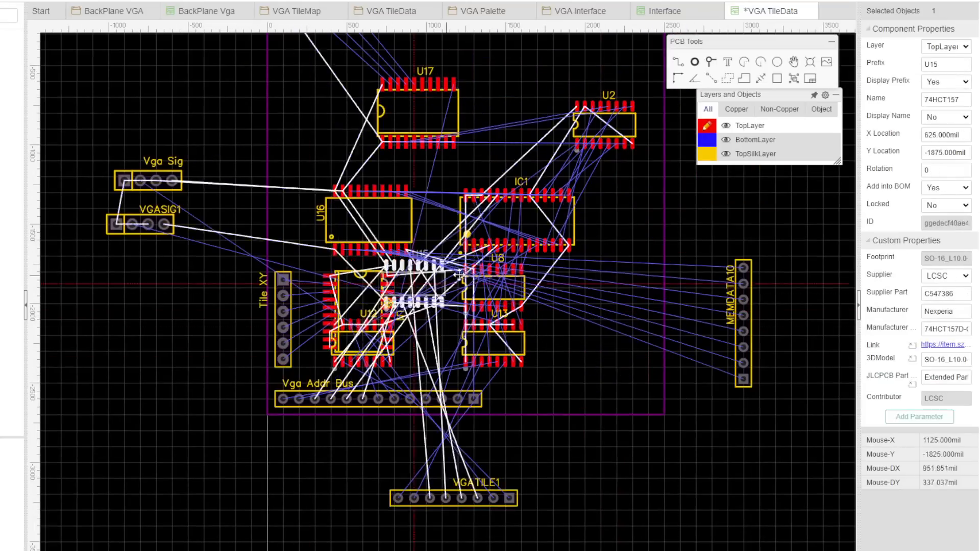
pyautogui.moveTo(378, 343); pyautogui.dragTo(468, 343)
pyautogui.moveTo(509, 498); pyautogui.dragTo(648, 395)
pyautogui.moveTo(493, 287); pyautogui.dragTo(598, 300)
pyautogui.moveTo(493, 343); pyautogui.dragTo(597, 351)
# - Place MEMDATA10 at the left edge above Tile XY, rotate U16 upright beside it, and nudge IC1, VGATILE1, U13 and U8
pyautogui.moveTo(743, 327); pyautogui.dragTo(283, 192)
pyautogui.click(388, 222)
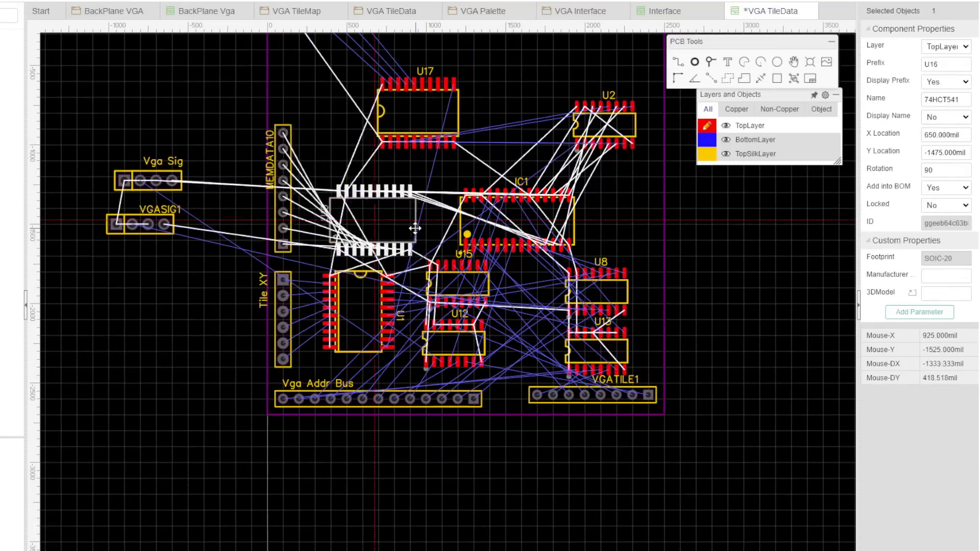
pyautogui.press('space')
pyautogui.moveTo(369, 220); pyautogui.dragTo(362, 202)
pyautogui.moveTo(518, 220); pyautogui.dragTo(513, 197)
pyautogui.moveTo(629, 398); pyautogui.dragTo(629, 402)
pyautogui.click(541, 456)
pyautogui.moveTo(541, 456); pyautogui.dragTo(538, 529, button='right')
pyautogui.moveTo(594, 424); pyautogui.dragTo(595, 408)
pyautogui.moveTo(594, 365); pyautogui.dragTo(594, 352)
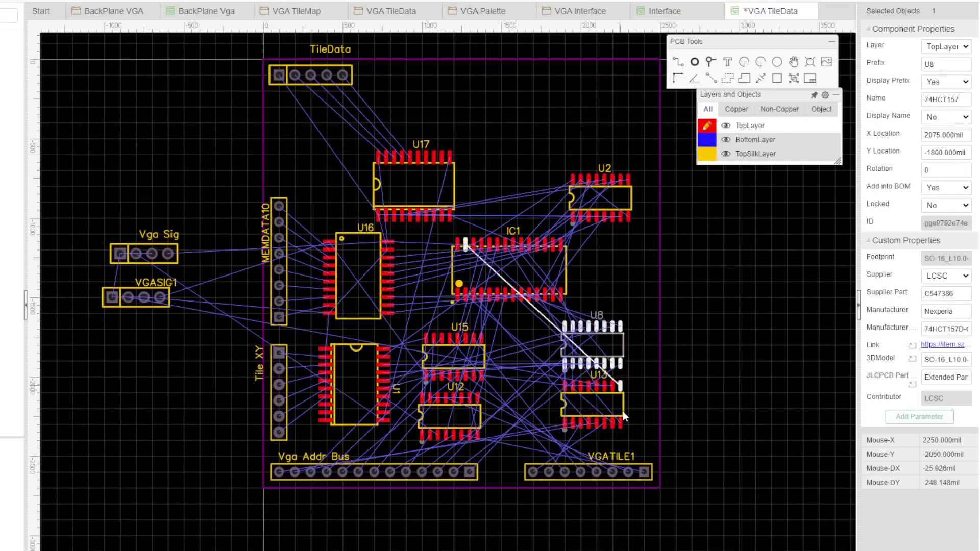
# - Check the header arrangement around the Tile Data section of the BackPlane Vga layout and the TileData schematic
pyautogui.click(207, 12)
pyautogui.scroll(2, 516, 311)
pyautogui.scroll(-2, 516, 311)
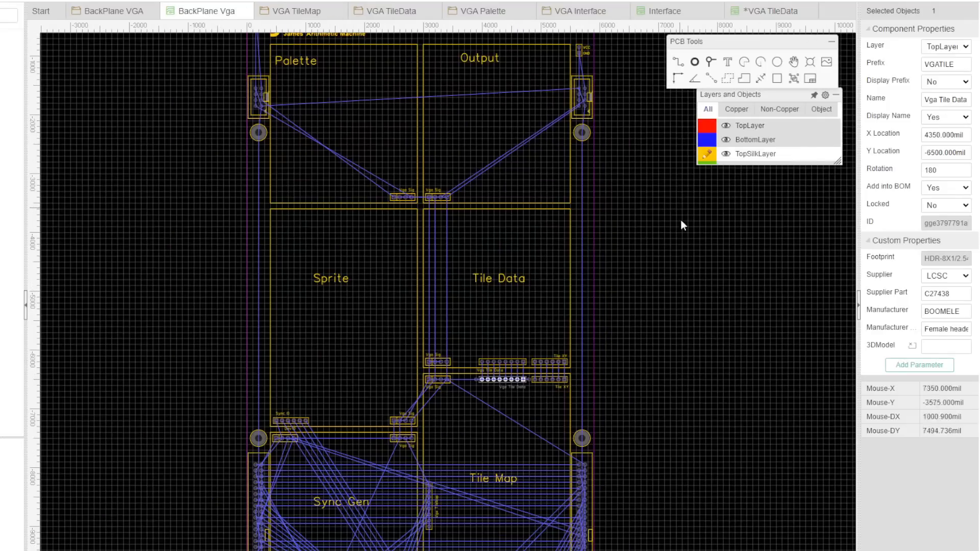
pyautogui.click(769, 11)
pyautogui.click(391, 10)
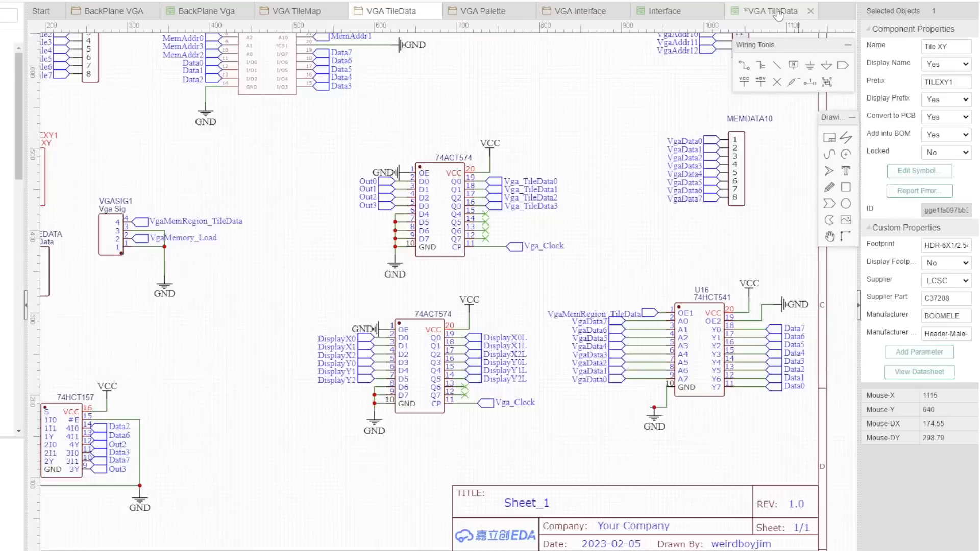
pyautogui.click(778, 12)
# - Place Tile XY at the board's lower right edge and position U1, rotated back to horizontal, just above it
pyautogui.moveTo(680, 538); pyautogui.dragTo(620, 525)
pyautogui.moveTo(620, 525); pyautogui.dragTo(579, 455, button='right')
pyautogui.moveTo(230, 330); pyautogui.dragTo(598, 363)
pyautogui.press('space')
pyautogui.scroll(2, 607, 414)
pyautogui.scroll(-2, 595, 468)
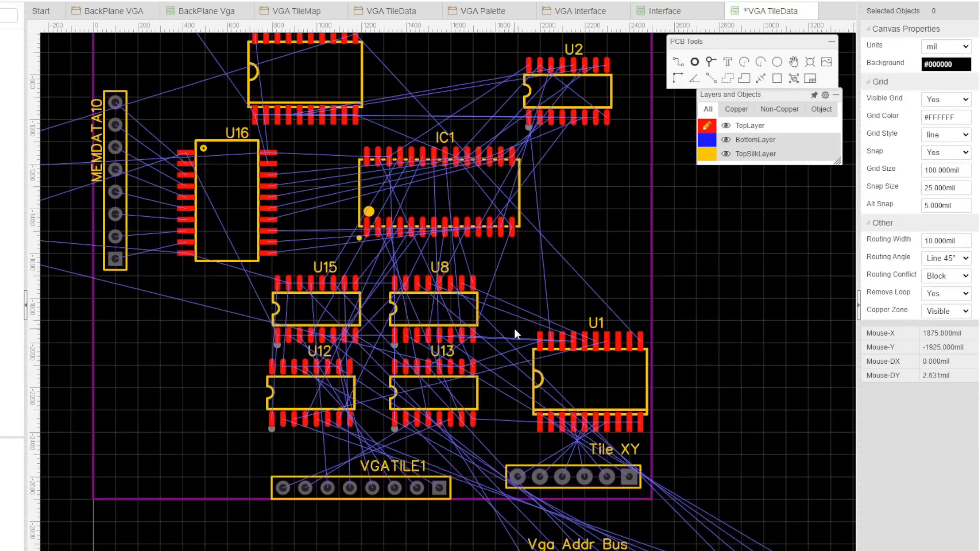
# - Place VGATILE1 next to Tile XY on the lower edge and the Vga Addr Bus header just above VGATILE1
pyautogui.moveTo(430, 488); pyautogui.dragTo(464, 477)
pyautogui.moveTo(718, 549); pyautogui.dragTo(373, 433)
pyautogui.click(488, 437)
pyautogui.scroll(3, 419, 511)
pyautogui.moveTo(505, 408); pyautogui.dragTo(508, 387)
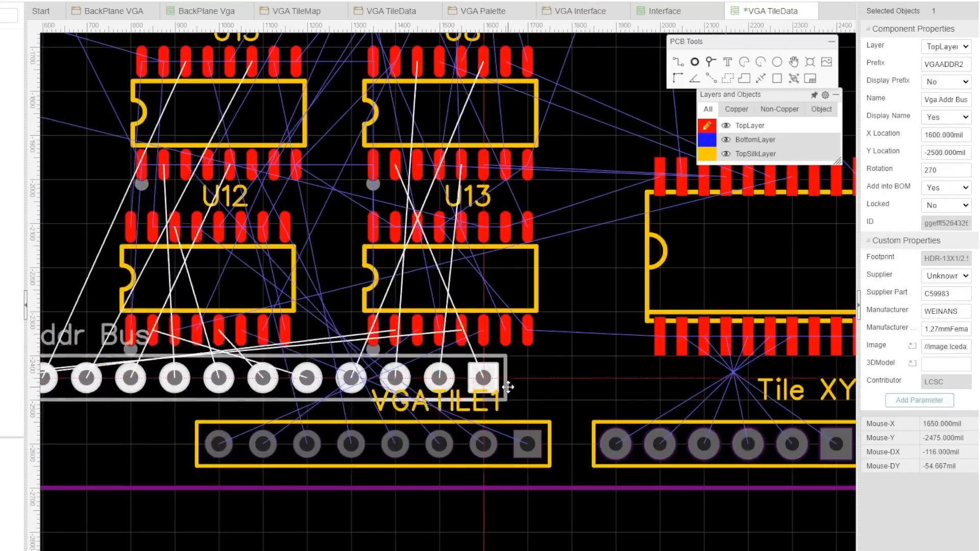
# - Show the 74HCT157 names instead of the prefixes on the four grouped multiplexers, with the labels inside their outlines
pyautogui.scroll(-3, 508, 387)
pyautogui.moveTo(357, 259); pyautogui.dragTo(518, 357)
pyautogui.click(956, 119)
pyautogui.click(939, 130)
pyautogui.scroll(4, 418, 312)
pyautogui.scroll(-2, 461, 367)
pyautogui.moveTo(343, 299); pyautogui.dragTo(296, 251)
pyautogui.scroll(-2, 249, 258)
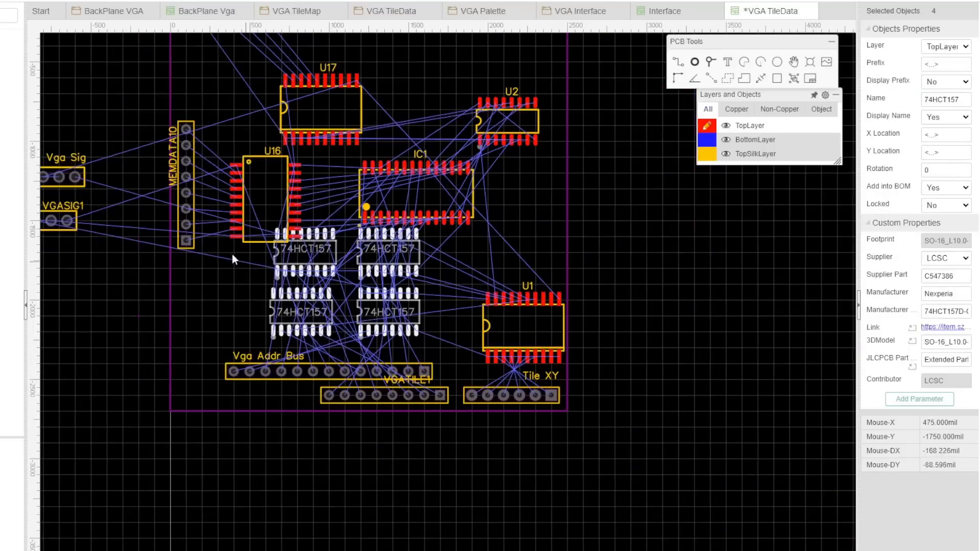
# - Place VGASIG1 at the board's lower left corner and Vga Sig at its upper right corner
pyautogui.moveTo(259, 132); pyautogui.dragTo(357, 151, button='right')
pyautogui.moveTo(156, 197); pyautogui.dragTo(379, 321)
pyautogui.scroll(-2, 676, 223)
pyautogui.moveTo(154, 365); pyautogui.dragTo(564, 133)
pyautogui.scroll(2, 676, 223)
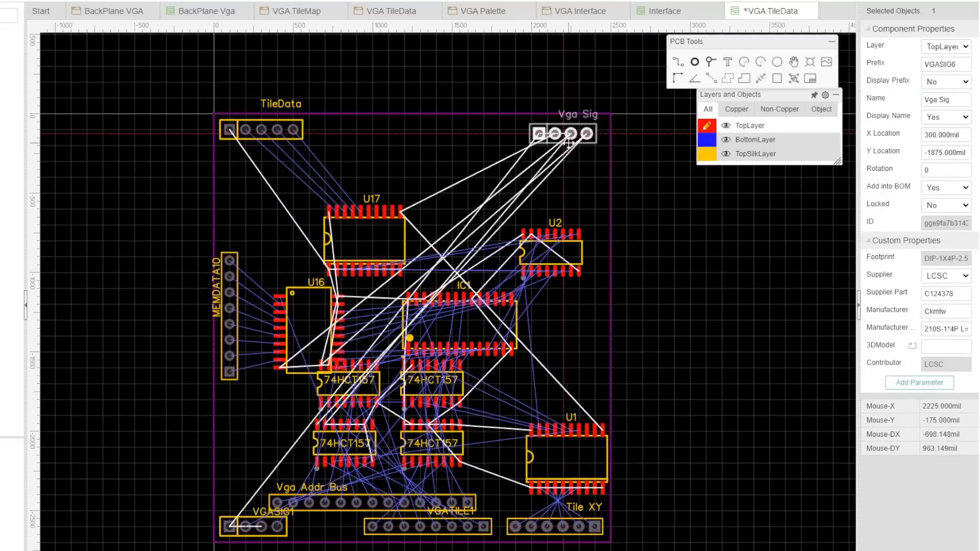
pyautogui.scroll(2, 503, 260)
pyautogui.click(602, 100)
# - Rotate the four 74HCT157 multiplexers upright and line them up in a row above the Vga Addr Bus header
pyautogui.scroll(-3, 790, 417)
pyautogui.moveTo(790, 418); pyautogui.dragTo(641, 200, button='right')
pyautogui.moveTo(357, 190); pyautogui.dragTo(342, 110)
pyautogui.moveTo(347, 249); pyautogui.dragTo(376, 253)
pyautogui.press('space')
pyautogui.moveTo(434, 250); pyautogui.dragTo(332, 248)
pyautogui.moveTo(372, 207); pyautogui.dragTo(406, 250)
pyautogui.moveTo(428, 203); pyautogui.dragTo(464, 250)
pyautogui.scroll(3, 360, 247)
pyautogui.moveTo(326, 221); pyautogui.dragTo(310, 229)
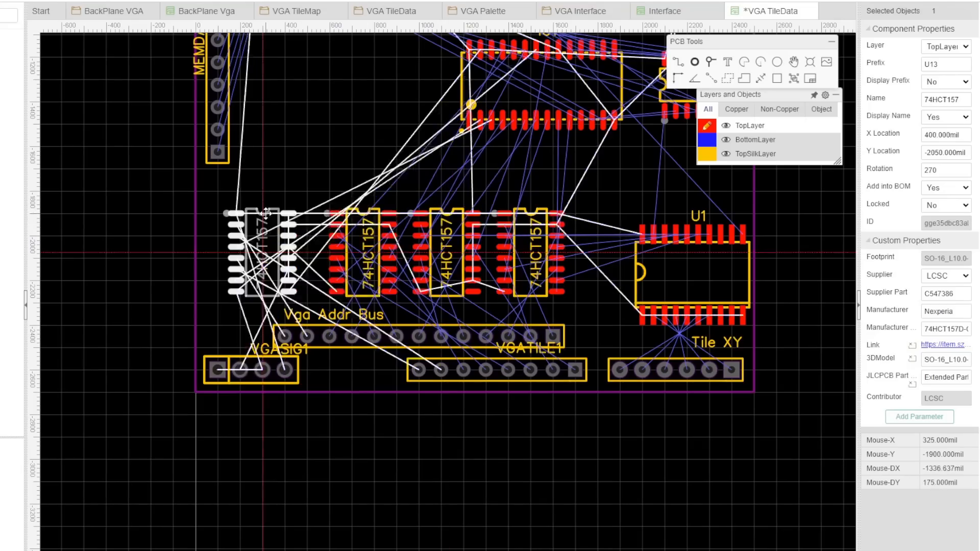
# - Shift the Vga Addr Bus header and U1 to the left and bring the four multiplexers slightly closer to the header
pyautogui.moveTo(553, 337); pyautogui.dragTo(519, 337)
pyautogui.moveTo(602, 314); pyautogui.dragTo(291, 182)
pyautogui.scroll(-1, 291, 181)
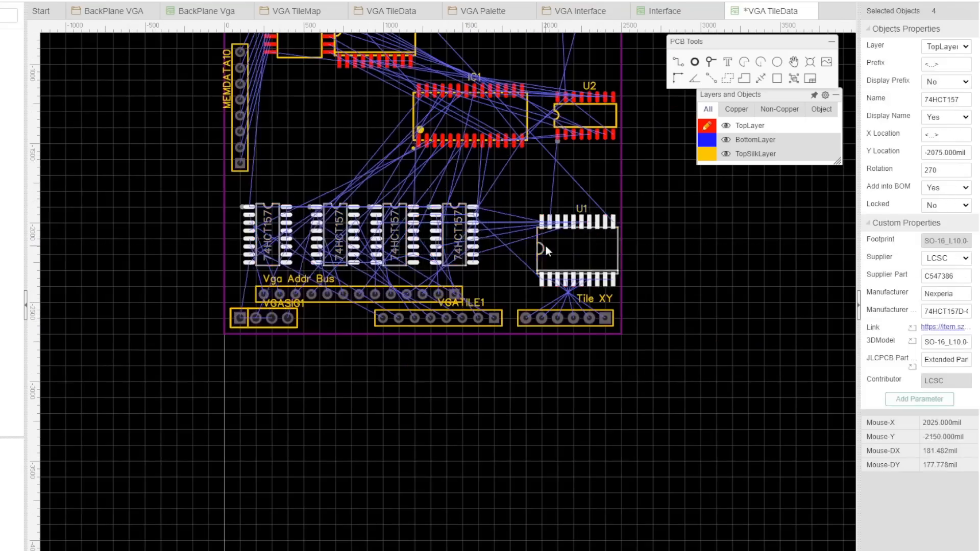
pyautogui.moveTo(542, 247); pyautogui.dragTo(527, 243)
# - Turn U16 horizontal and line it up with IC1 and U2 in a row above the four multiplexers
pyautogui.moveTo(527, 123); pyautogui.dragTo(530, 246, button='right')
pyautogui.moveTo(522, 231); pyautogui.dragTo(412, 256)
pyautogui.click(437, 260)
pyautogui.scroll(1, 543, 241)
pyautogui.moveTo(562, 240); pyautogui.dragTo(425, 274)
pyautogui.moveTo(175, 201); pyautogui.dragTo(516, 332)
pyautogui.moveTo(357, 276); pyautogui.dragTo(452, 270)
pyautogui.moveTo(219, 159); pyautogui.dragTo(244, 334)
pyautogui.press('space')
pyautogui.moveTo(604, 260); pyautogui.dragTo(626, 261)
pyautogui.click(619, 187)
pyautogui.scroll(-2, 602, 248)
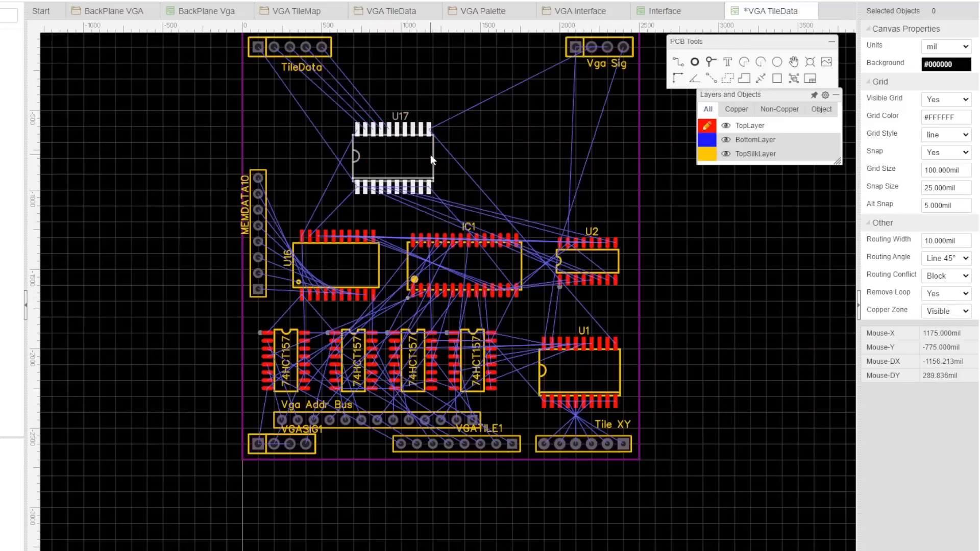
# - Move U16 to the right side of IC1 and set U2 aside off the board's left edge
pyautogui.moveTo(611, 261); pyautogui.dragTo(611, 290)
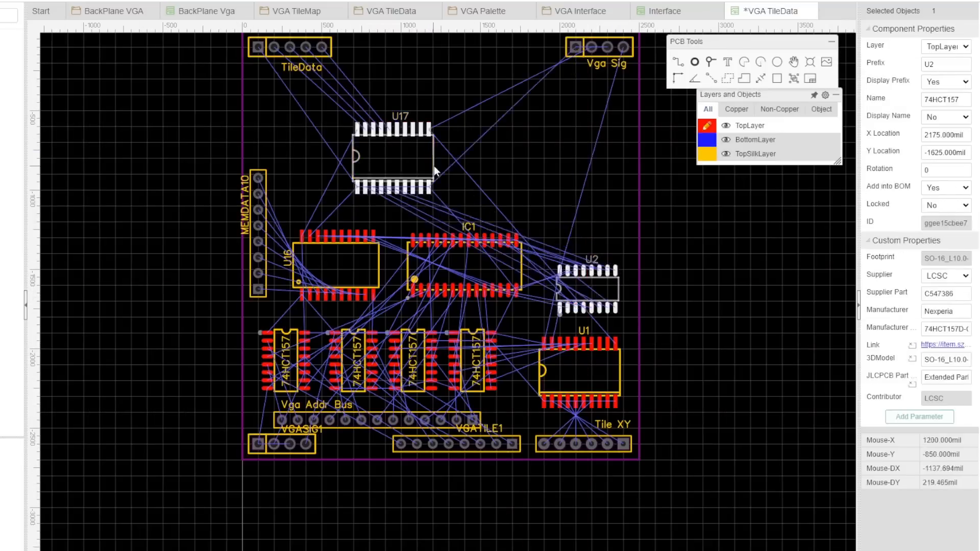
pyautogui.moveTo(434, 167); pyautogui.dragTo(398, 150)
pyautogui.moveTo(588, 290); pyautogui.dragTo(123, 297)
pyautogui.moveTo(560, 308); pyautogui.dragTo(286, 227)
pyautogui.moveTo(518, 273); pyautogui.dragTo(605, 284)
pyautogui.moveTo(445, 261); pyautogui.dragTo(484, 261)
pyautogui.moveTo(777, 269); pyautogui.dragTo(597, 260)
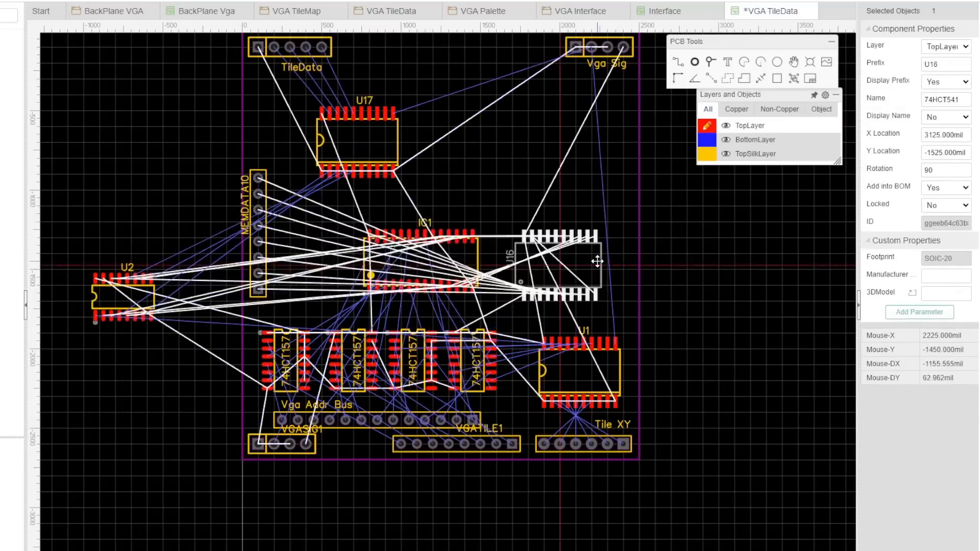
# - Move MEMDATA10 to the board's right edge and stack U17 above U2 inside its left edge
pyautogui.moveTo(258, 234); pyautogui.dragTo(623, 261)
pyautogui.moveTo(123, 297); pyautogui.dragTo(290, 281)
pyautogui.moveTo(358, 142); pyautogui.dragTo(294, 201)
# - Bring the TileData and Vga Sig headers down and lower the board outline's upper edge to just above them
pyautogui.moveTo(290, 46); pyautogui.dragTo(389, 174)
pyautogui.moveTo(624, 54); pyautogui.dragTo(607, 182)
pyautogui.scroll(-2, 174, 268)
pyautogui.moveTo(397, 87); pyautogui.dragTo(397, 176)
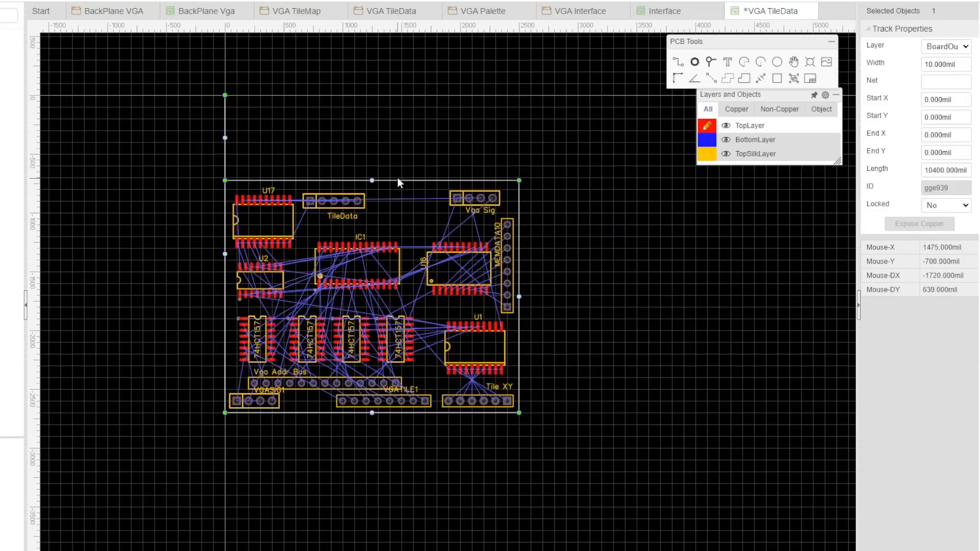
pyautogui.scroll(3, 418, 173)
pyautogui.moveTo(492, 222); pyautogui.dragTo(470, 222)
pyautogui.moveTo(242, 217); pyautogui.dragTo(259, 217)
# - Hide IC1's prefix and show its name 7164S inside the chip outline
pyautogui.scroll(-2, 393, 210)
pyautogui.click(467, 289)
pyautogui.click(946, 82)
pyautogui.click(965, 117)
pyautogui.click(934, 130)
# - Show names instead of prefixes on U17, U2, U16 and U1, with the labels of U17, U2 and U16 inside their outlines
pyautogui.click(587, 396)
pyautogui.keyDown('ctrl'); pyautogui.click(379, 223); pyautogui.keyUp('ctrl')
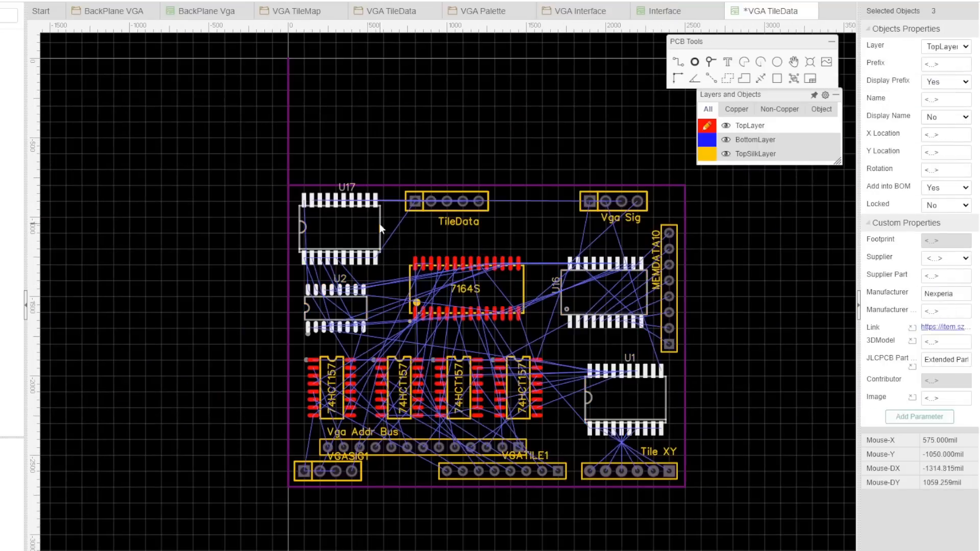
pyautogui.click(946, 117)
pyautogui.moveTo(347, 270); pyautogui.dragTo(334, 308)
pyautogui.moveTo(546, 268); pyautogui.dragTo(594, 285)
pyautogui.click(527, 99)
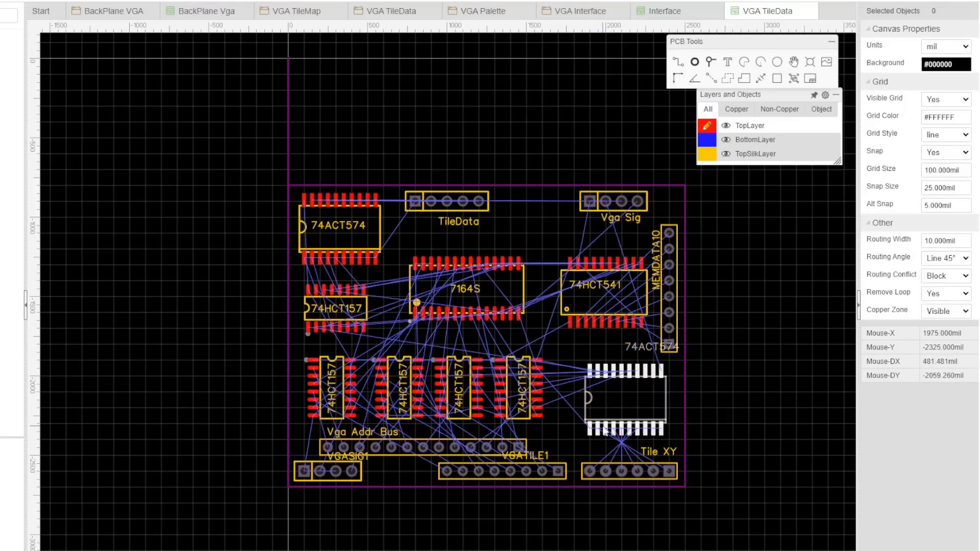
# - Check the BackPlane Vga board, then turn the TileData board's Vga Addr Bus header vertical beside its left edge with the first pin lowest
pyautogui.click(199, 16)
pyautogui.click(766, 11)
pyautogui.scroll(1, 370, 511)
pyautogui.moveTo(370, 428); pyautogui.dragTo(276, 369)
pyautogui.press('space')
pyautogui.scroll(2, 276, 369)
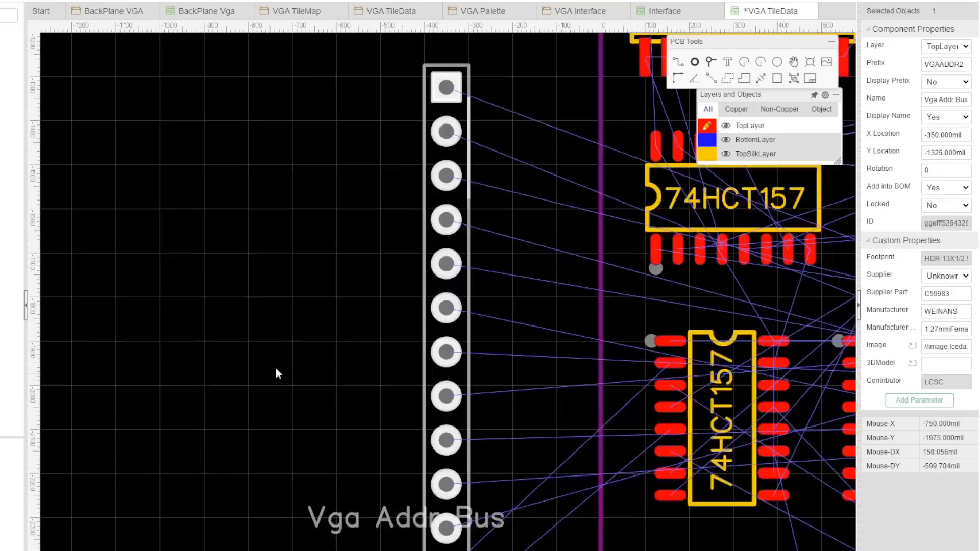
pyautogui.scroll(-3, 465, 310)
pyautogui.press('space')
pyautogui.press('space')
# - Rotate the four multiplexers horizontal and stack them in a column beside the Vga Addr Bus header
pyautogui.moveTo(590, 274); pyautogui.dragTo(591, 56)
pyautogui.moveTo(616, 335); pyautogui.dragTo(357, 223, button='right')
pyautogui.moveTo(278, 199); pyautogui.dragTo(506, 281)
pyautogui.press('space')
pyautogui.moveTo(361, 274); pyautogui.dragTo(415, 354, button='right')
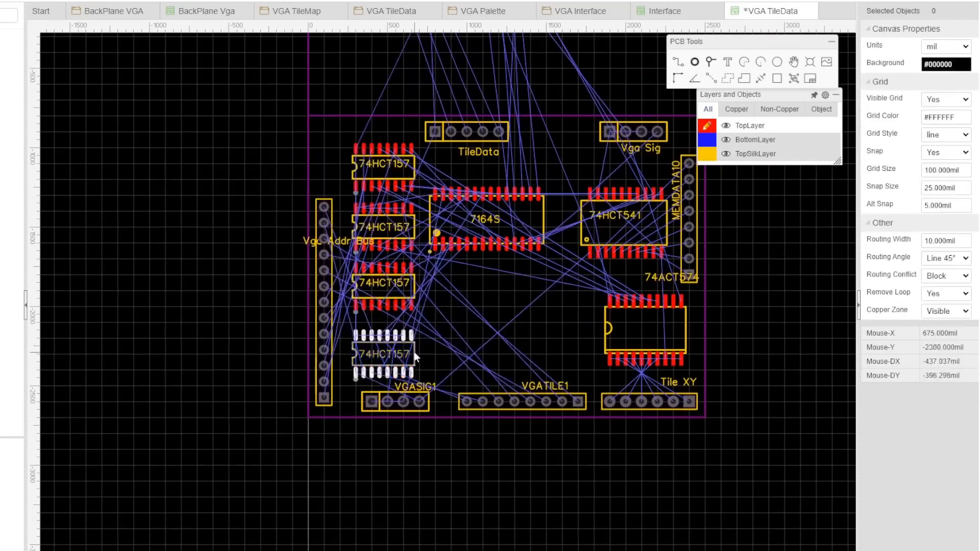
# - Reorder the four stacked 74HCT157 multiplexers and slide the Vga Addr Bus header up alongside them
pyautogui.moveTo(415, 355); pyautogui.dragTo(245, 282)
pyautogui.moveTo(415, 284); pyautogui.dragTo(250, 160)
pyautogui.moveTo(415, 231); pyautogui.dragTo(246, 222)
pyautogui.moveTo(415, 167); pyautogui.dragTo(246, 342)
pyautogui.moveTo(158, 125); pyautogui.dragTo(270, 373)
pyautogui.moveTo(246, 342); pyautogui.dragTo(409, 350)
pyautogui.moveTo(322, 283); pyautogui.dragTo(321, 241)
# - Stack the 74ACT574, the fifth 74HCT157 and the 7164S in a central column beside the multiplexers
pyautogui.scroll(-2, 490, 261)
pyautogui.moveTo(491, 261); pyautogui.dragTo(457, 318, button='right')
pyautogui.moveTo(414, 64); pyautogui.dragTo(522, 155)
pyautogui.moveTo(498, 294); pyautogui.dragTo(507, 333)
pyautogui.moveTo(487, 149); pyautogui.dragTo(448, 272)
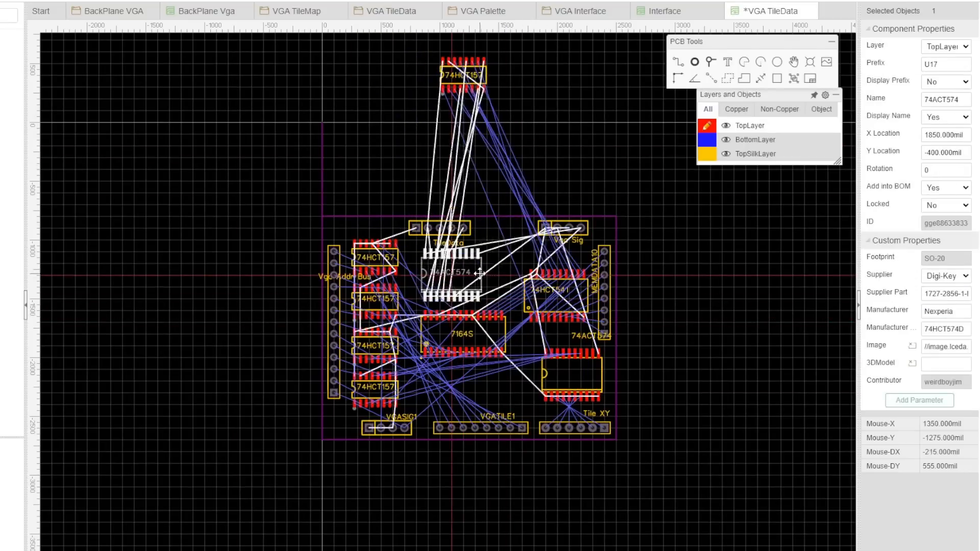
pyautogui.moveTo(481, 77); pyautogui.dragTo(476, 132)
pyautogui.moveTo(485, 334); pyautogui.dragTo(485, 368)
pyautogui.moveTo(479, 130); pyautogui.dragTo(469, 335)
# - Place VGATILE1 at the board's lower left corner with VGASIG1 to its right, and nudge the 7164S above VGASIG1
pyautogui.scroll(2, 507, 343)
pyautogui.moveTo(545, 503); pyautogui.dragTo(347, 503)
pyautogui.moveTo(329, 502); pyautogui.dragTo(508, 501)
pyautogui.scroll(-1, 511, 459)
pyautogui.moveTo(526, 404); pyautogui.dragTo(534, 412)
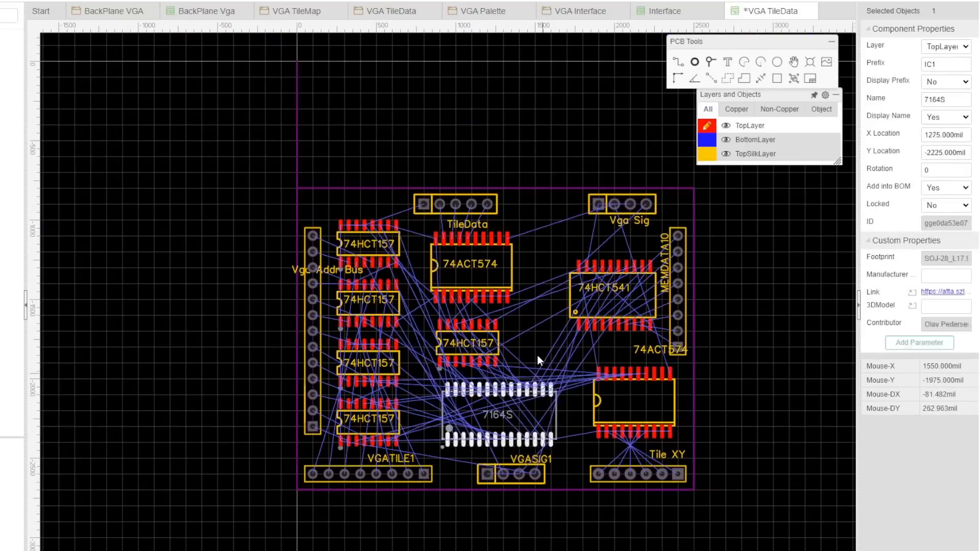
# - Raise the board's upper edge with its two headers, delete the stray outline line and place TileData in the upper left corner
pyautogui.moveTo(537, 188); pyautogui.dragTo(537, 174)
pyautogui.moveTo(493, 204); pyautogui.dragTo(493, 188)
pyautogui.moveTo(630, 204); pyautogui.dragTo(630, 189)
pyautogui.click(297, 127)
pyautogui.press('Delete')
pyautogui.moveTo(494, 188); pyautogui.dragTo(382, 184)
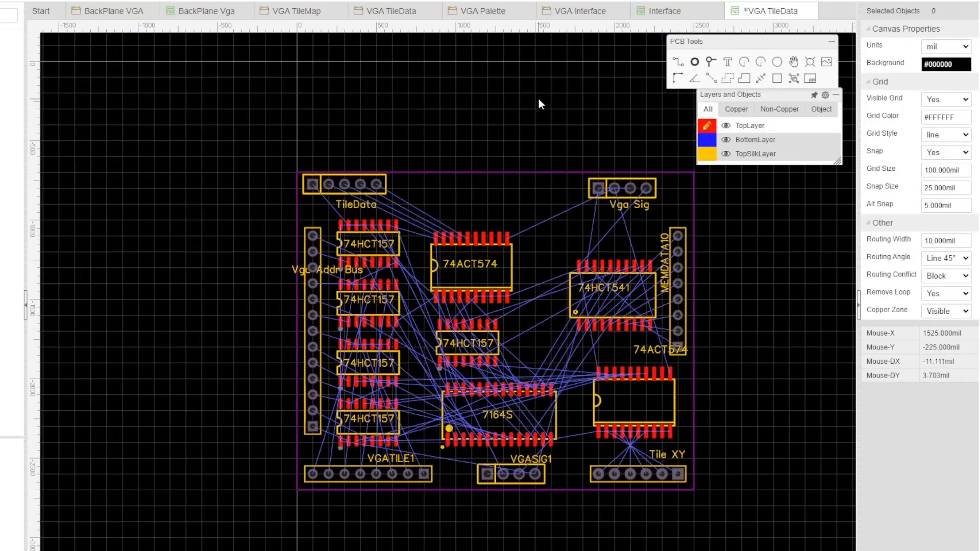
# - Shift the four multiplexers right, move the central 74ACT574 and 74HCT157 up and right, and save the PCB
pyautogui.moveTo(411, 450); pyautogui.dragTo(382, 214)
pyautogui.moveTo(399, 241); pyautogui.dragTo(410, 241)
pyautogui.moveTo(471, 276); pyautogui.dragTo(491, 256)
pyautogui.moveTo(500, 345); pyautogui.dragTo(520, 329)
pyautogui.click(10, 1)
pyautogui.click(51, 20)
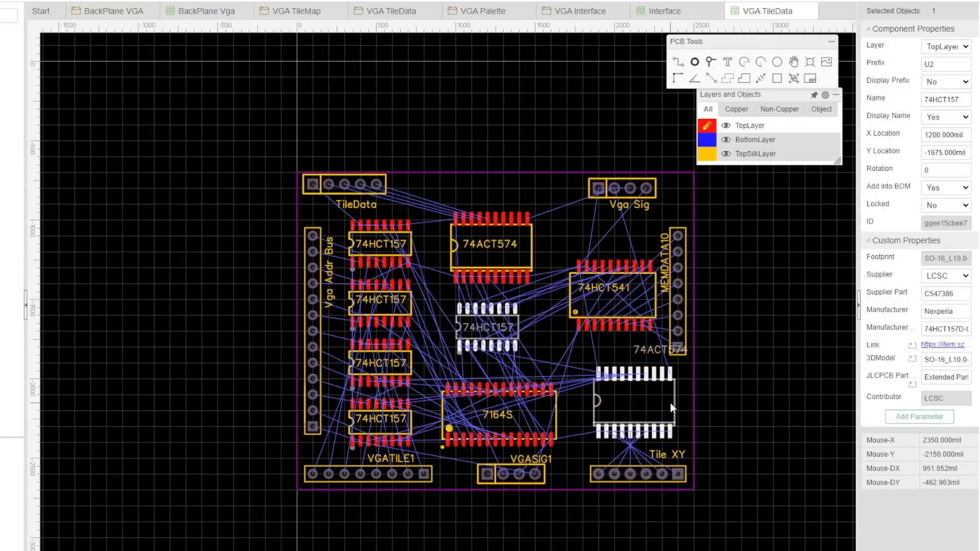
# - In the VGA TileData schematic, reverse the lower 74ACT574's input ports to run from DisplayY2 at D0 to DisplayX0 at D5
pyautogui.click(670, 403)
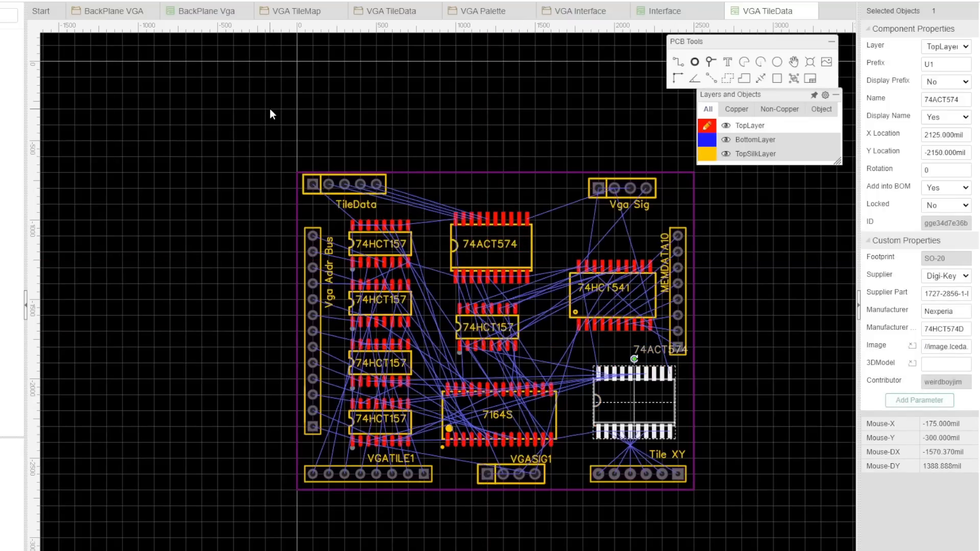
pyautogui.click(394, 11)
pyautogui.scroll(5, 331, 326)
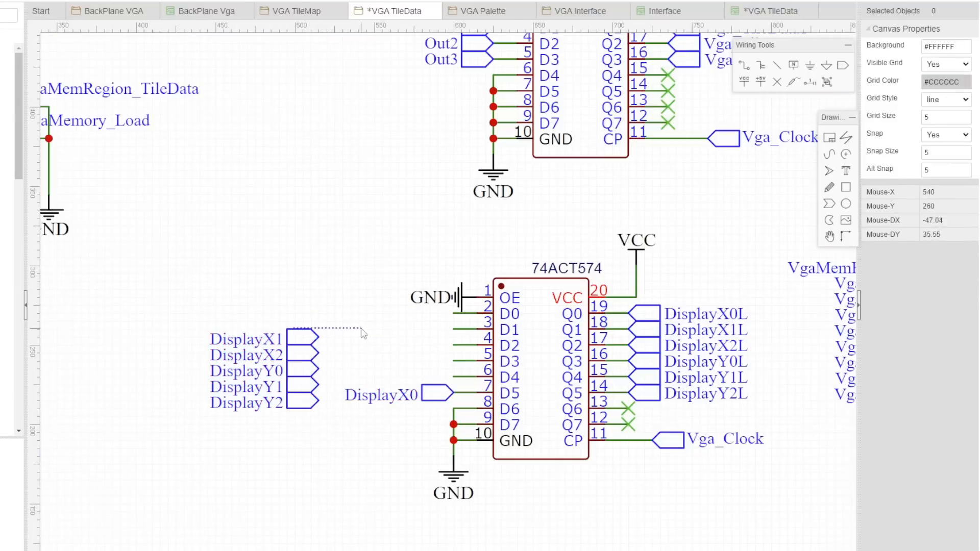
pyautogui.click(331, 326)
pyautogui.press('Delete')
pyautogui.moveTo(297, 375); pyautogui.dragTo(431, 351)
# - Reverse the lower 74ACT574's output ports to run from DisplayY2L at Q0 to DisplayX0L at Q5
pyautogui.click(455, 269)
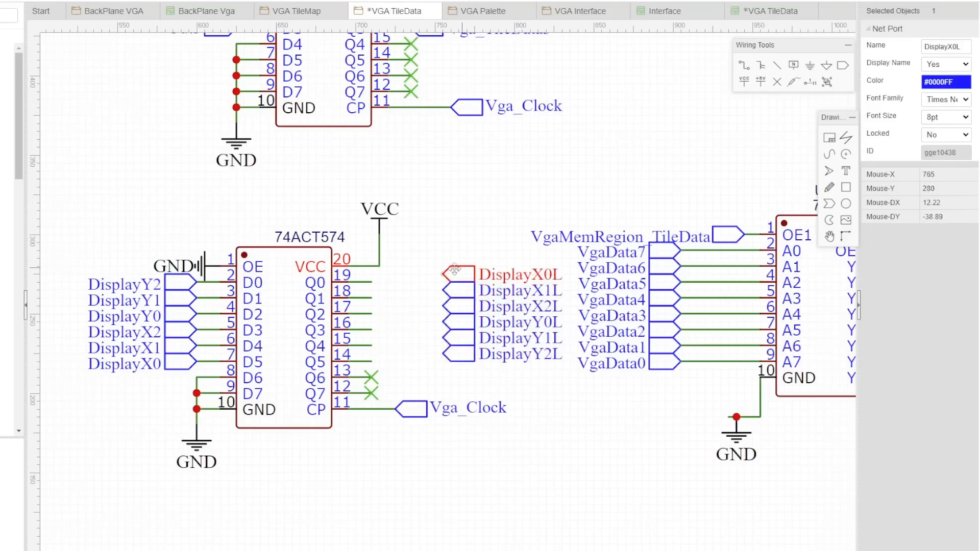
pyautogui.moveTo(516, 354); pyautogui.dragTo(565, 489)
pyautogui.moveTo(515, 338); pyautogui.dragTo(572, 425)
pyautogui.scroll(-3, 265, 253)
pyautogui.moveTo(314, 278); pyautogui.dragTo(352, 316)
pyautogui.moveTo(331, 298); pyautogui.dragTo(353, 297)
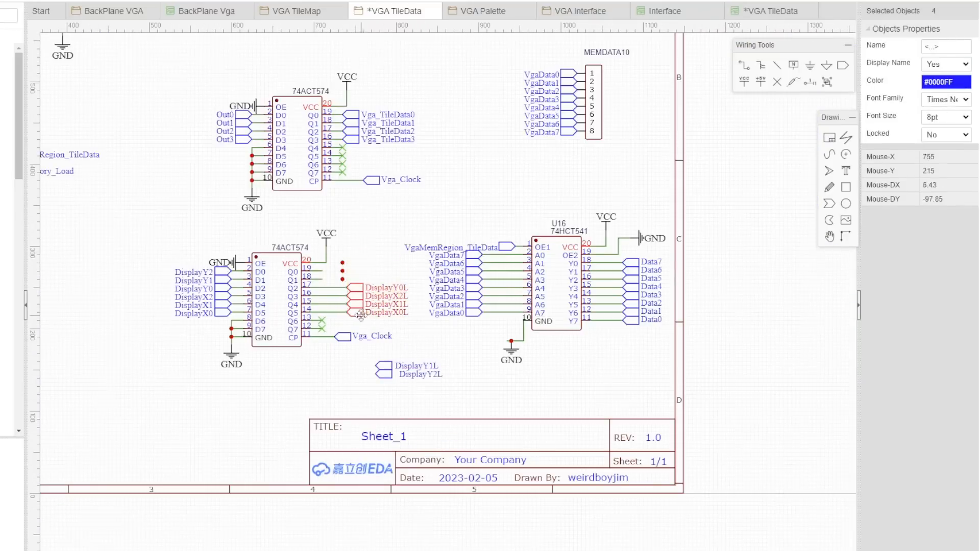
pyautogui.scroll(2, 342, 250)
pyautogui.moveTo(404, 411); pyautogui.dragTo(410, 255)
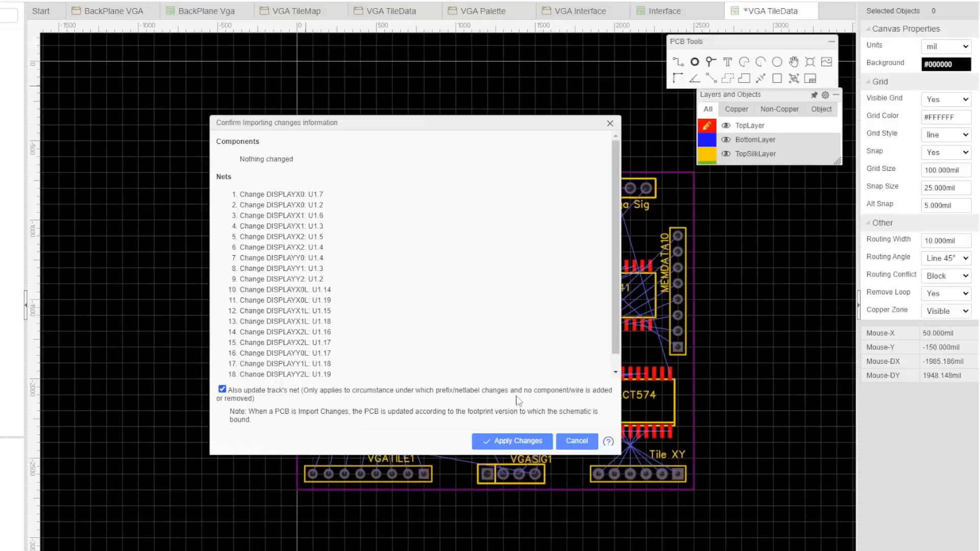
# - Apply the schematic's net changes to the TileData PCB and move the lower-right 74ACT574 down towards Tile XY
pyautogui.click(519, 499)
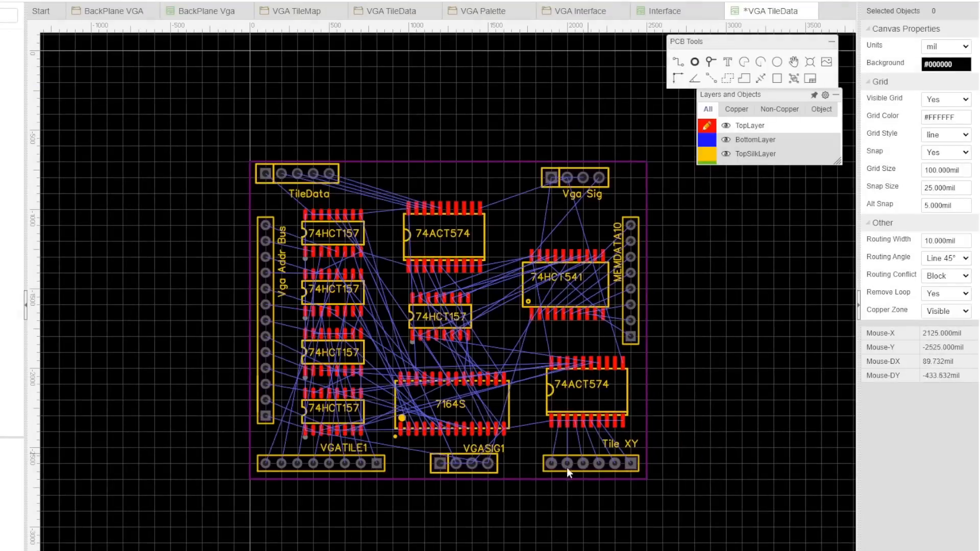
pyautogui.moveTo(626, 384); pyautogui.dragTo(625, 394)
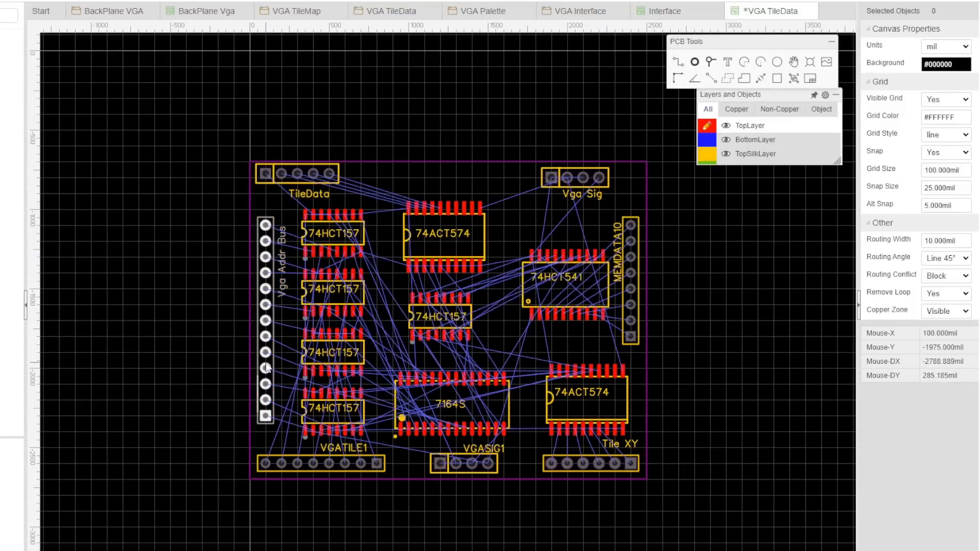
pyautogui.scroll(3, 384, 189)
pyautogui.click(274, 173)
pyautogui.scroll(-4, 333, 157)
pyautogui.click(333, 121)
pyautogui.moveTo(610, 207); pyautogui.dragTo(614, 198, button='right')
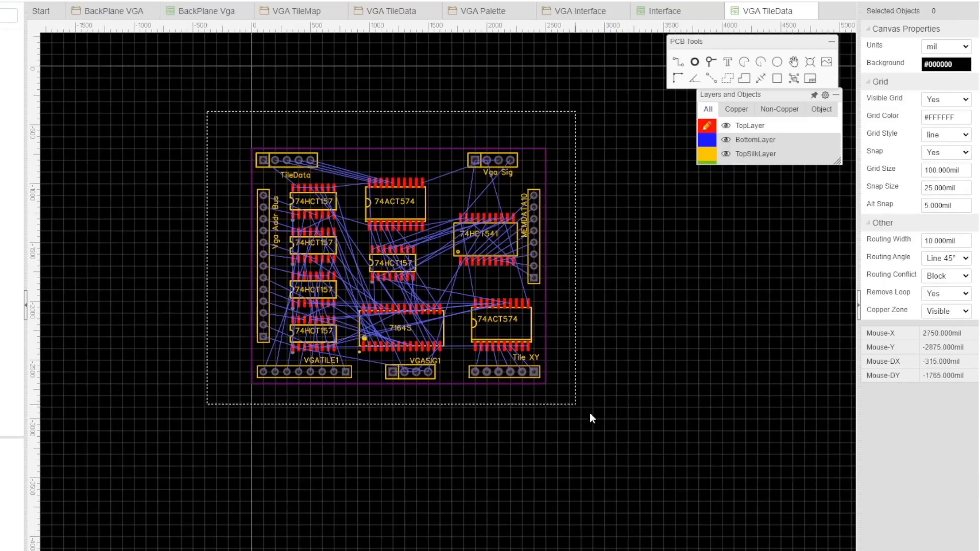
# - Copy the whole TileData board layout using a reference point beyond its upper right corner
pyautogui.moveTo(627, 425); pyautogui.dragTo(627, 425)
pyautogui.hotkey('ctrl', 'c')
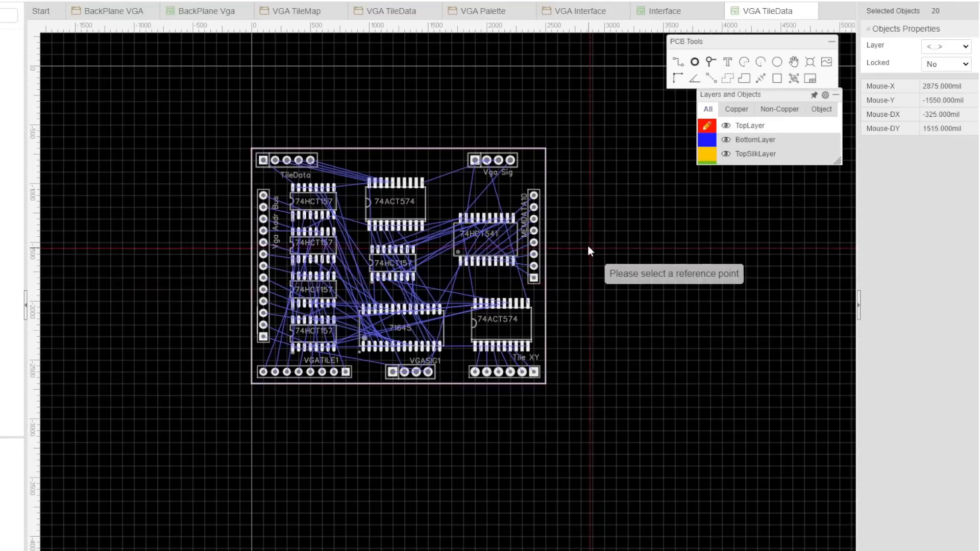
pyautogui.click(570, 119)
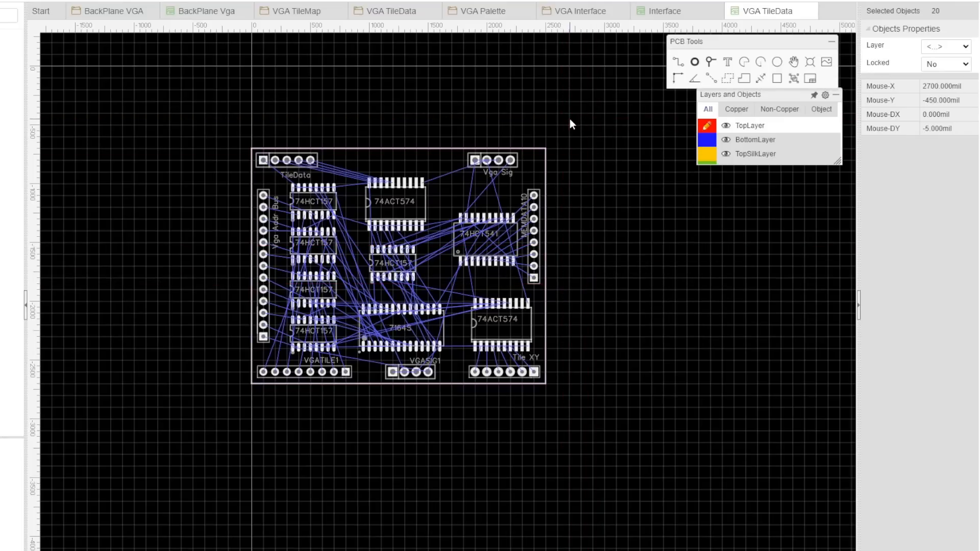
# - Name the VGASIG1 header TileDataIn in the VGA TileData schematic and update the PCB from it
pyautogui.click(391, 11)
pyautogui.click(250, 305)
pyautogui.click(97, 2)
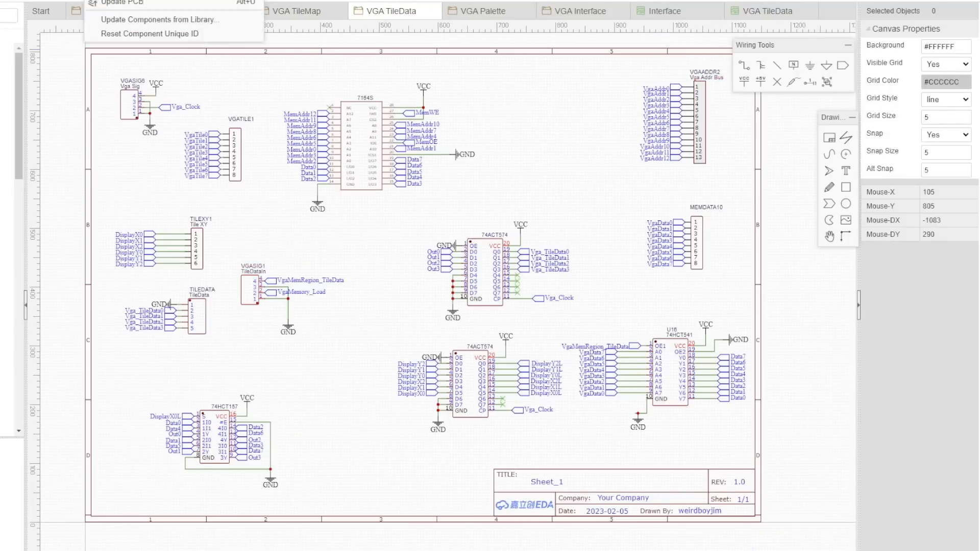
pyautogui.click(117, 3)
# - Show the names Vga Tile Data and TileDataIn instead of the prefixes on the two lower-edge headers
pyautogui.click(401, 430)
pyautogui.keyDown('ctrl'); pyautogui.click(460, 426); pyautogui.keyUp('ctrl')
pyautogui.keyDown('ctrl'); pyautogui.click(566, 217); pyautogui.keyUp('ctrl')
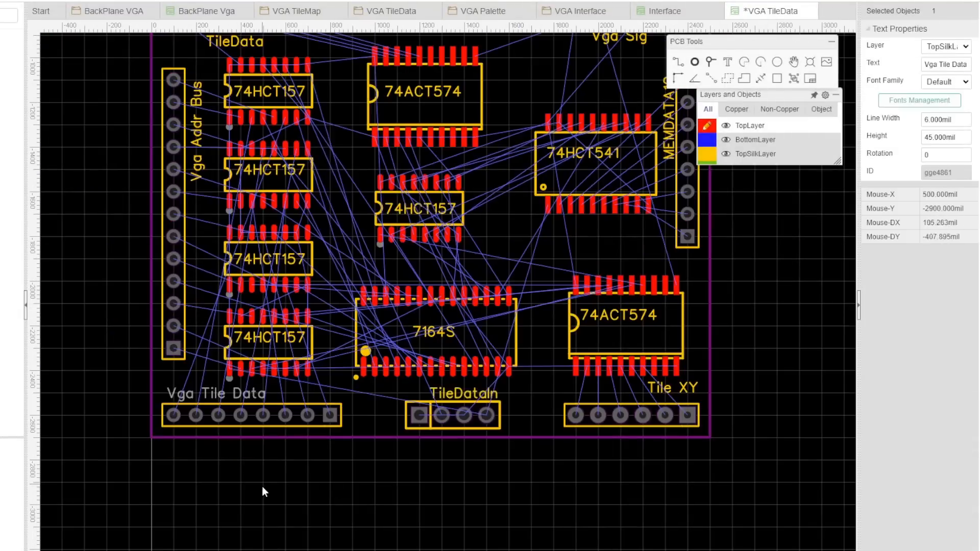
pyautogui.click(262, 491)
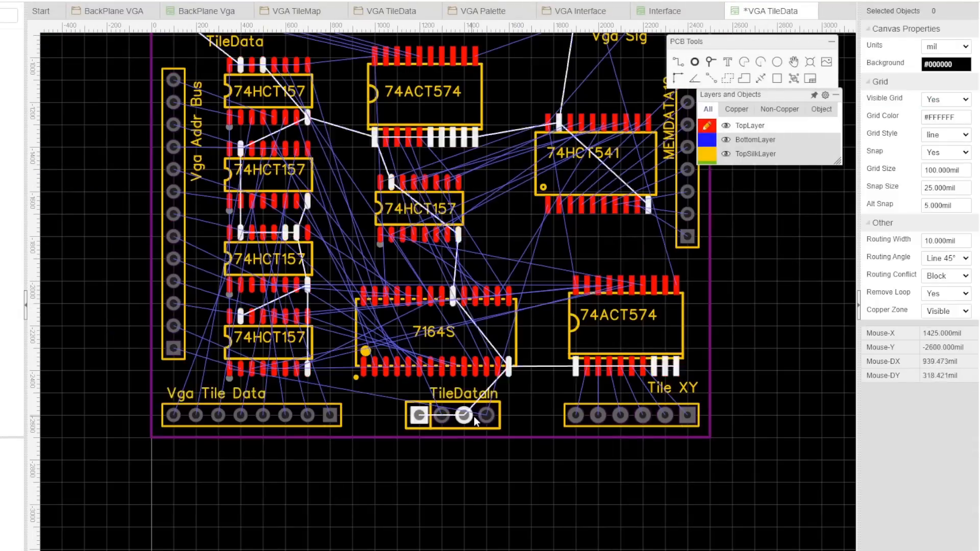
# - Copy the whole TileData board and paste it beside the Tile Data outline on the BackPlane Vga PCB
pyautogui.scroll(-3, 482, 466)
pyautogui.hotkey('ctrl', 'a')
pyautogui.hotkey('ctrl', 'c')
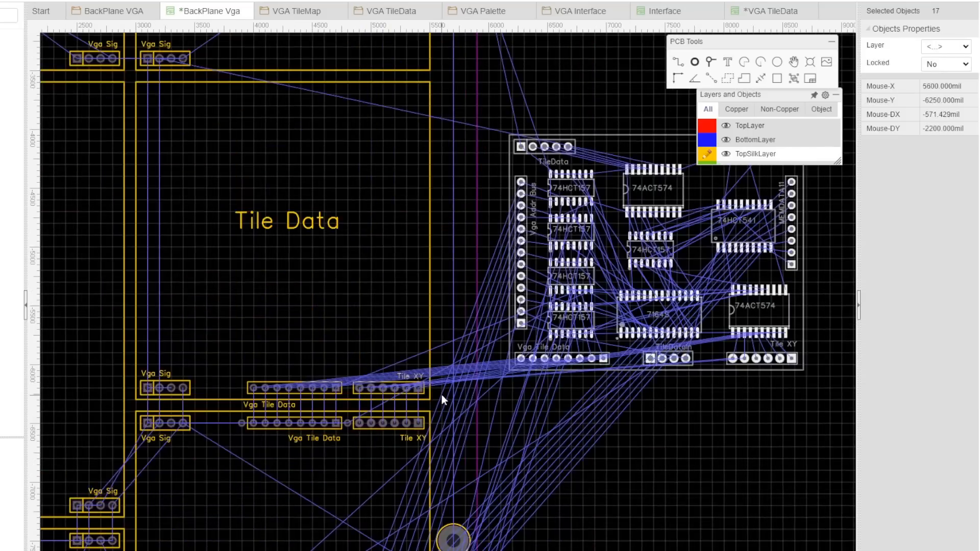
pyautogui.click(243, 332)
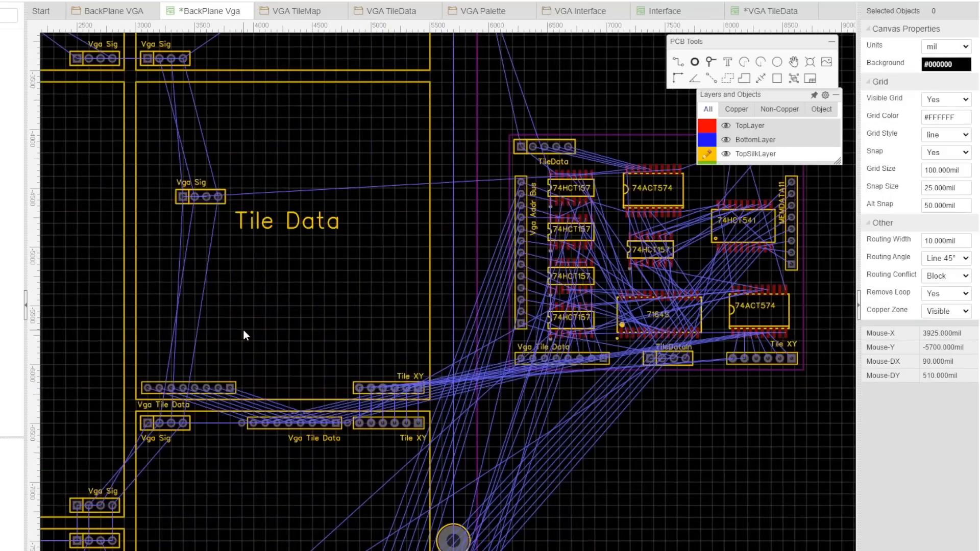
# - Place Vga Sig at the upper right corner and Vga Addr Bus along the left edge of the backplane's Tile Data outline
pyautogui.scroll(-2, 243, 332)
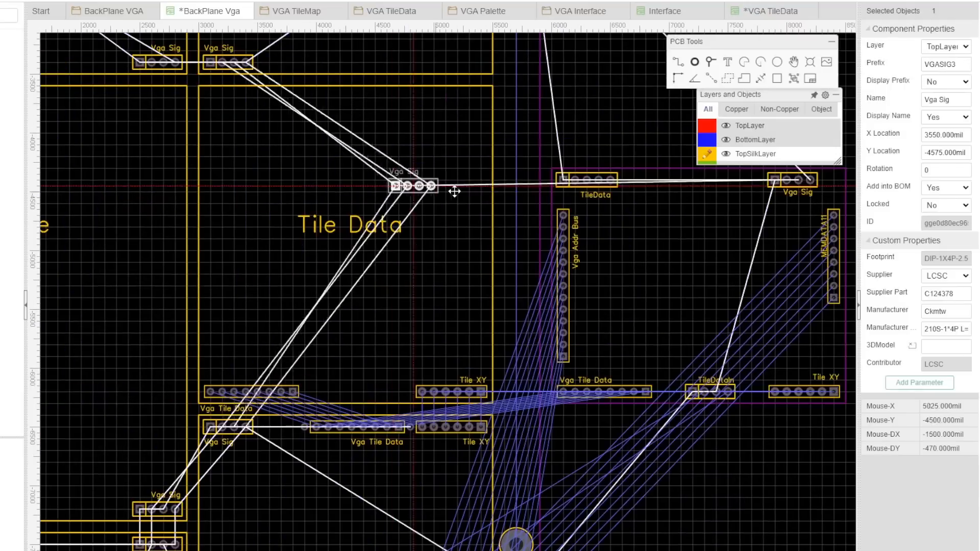
pyautogui.click(485, 144)
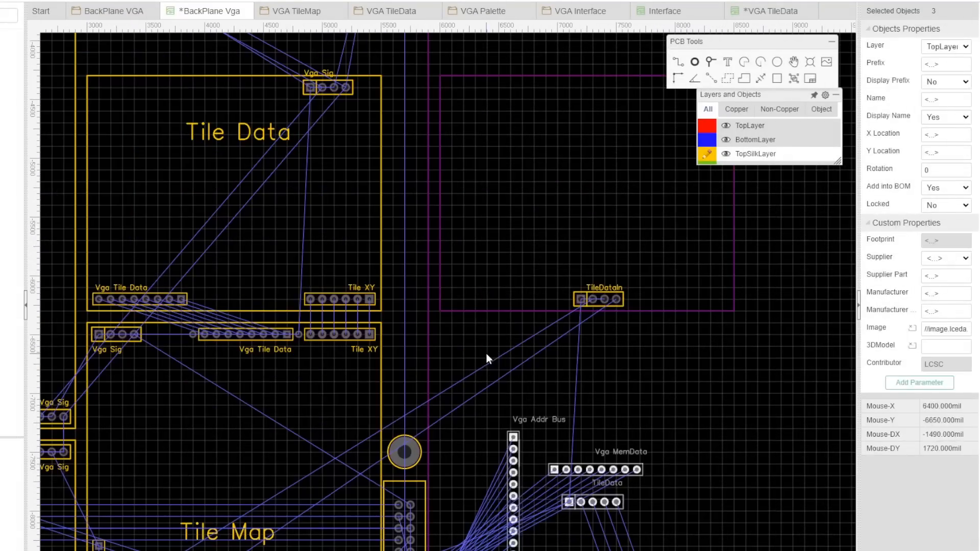
pyautogui.click(486, 357)
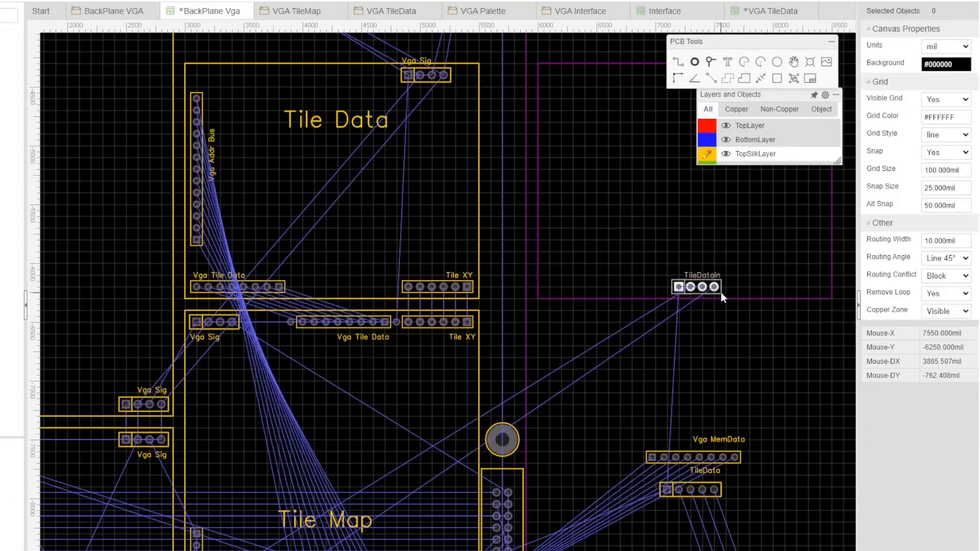
pyautogui.click(687, 325)
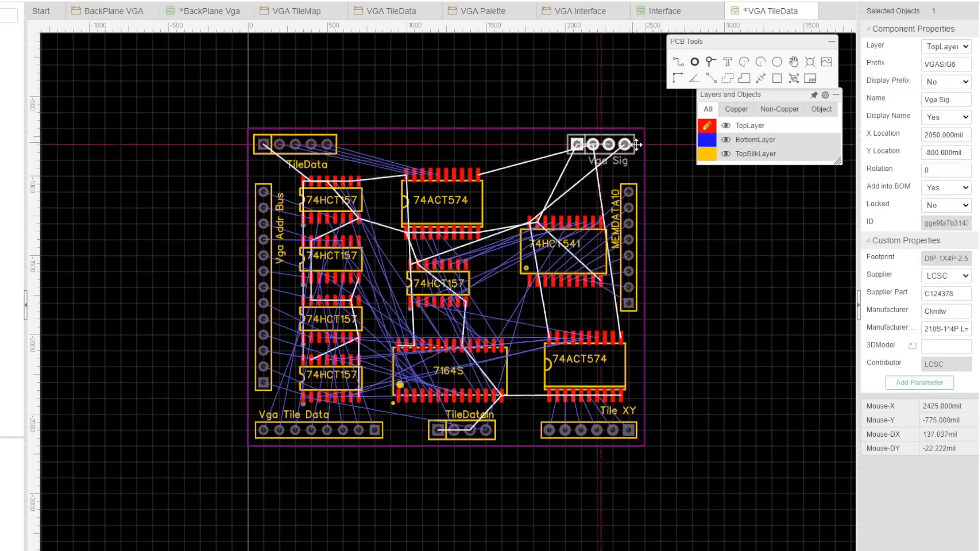
pyautogui.click(212, 13)
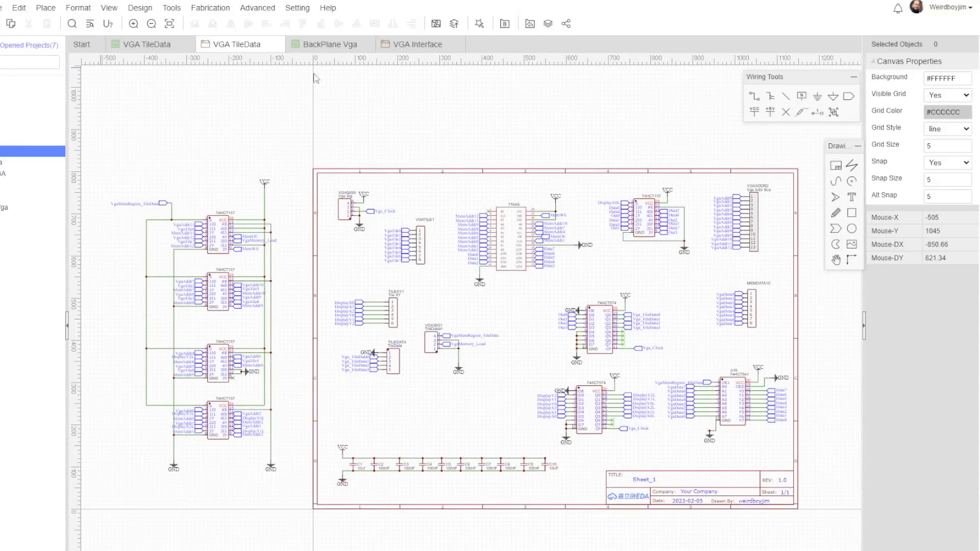
# - Update the PCB from the schematic and place a 100nF capacitor beside each of the four stacked 74HCT157 chips
pyautogui.click(140, 8)
pyautogui.click(151, 34)
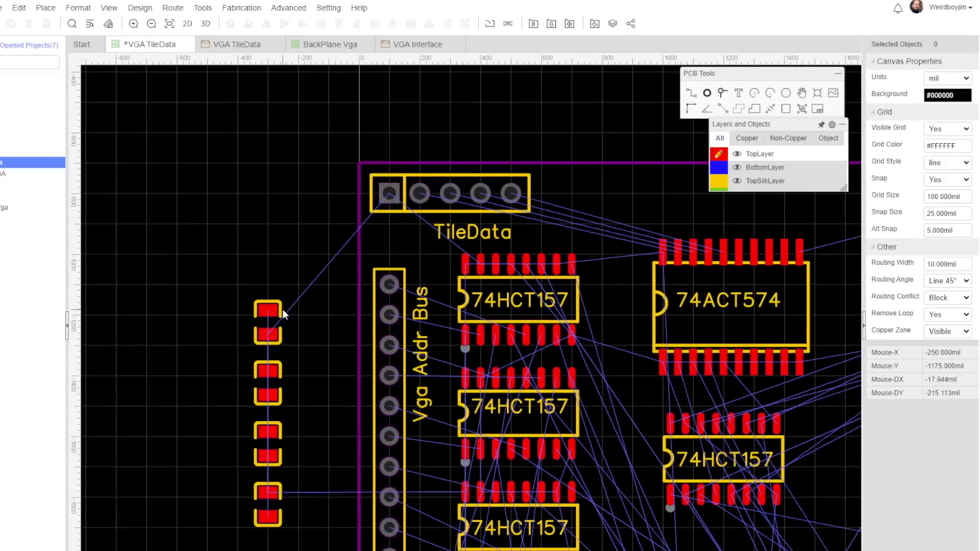
pyautogui.moveTo(283, 308); pyautogui.dragTo(435, 299)
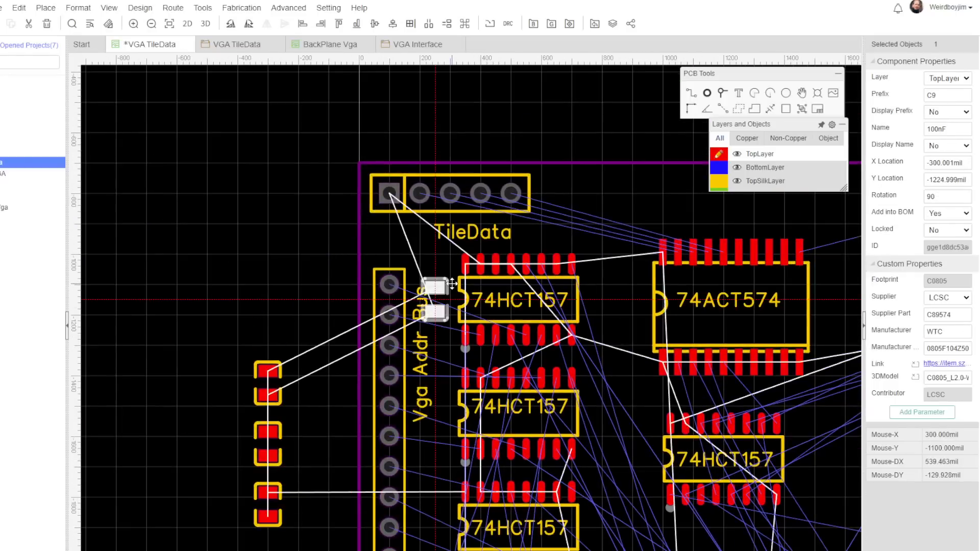
pyautogui.moveTo(281, 408); pyautogui.dragTo(456, 431)
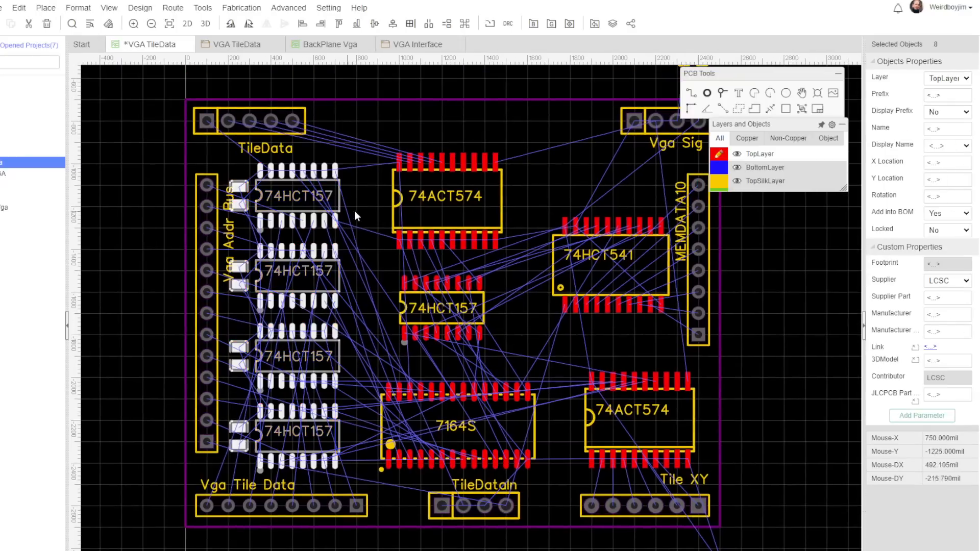
# - Shift the four stacked 74HCT157 chips and their capacitors three grid steps away from the Vga Addr Bus header
pyautogui.press('Right')
pyautogui.press('Right')
pyautogui.press('Right')
pyautogui.click(380, 123)
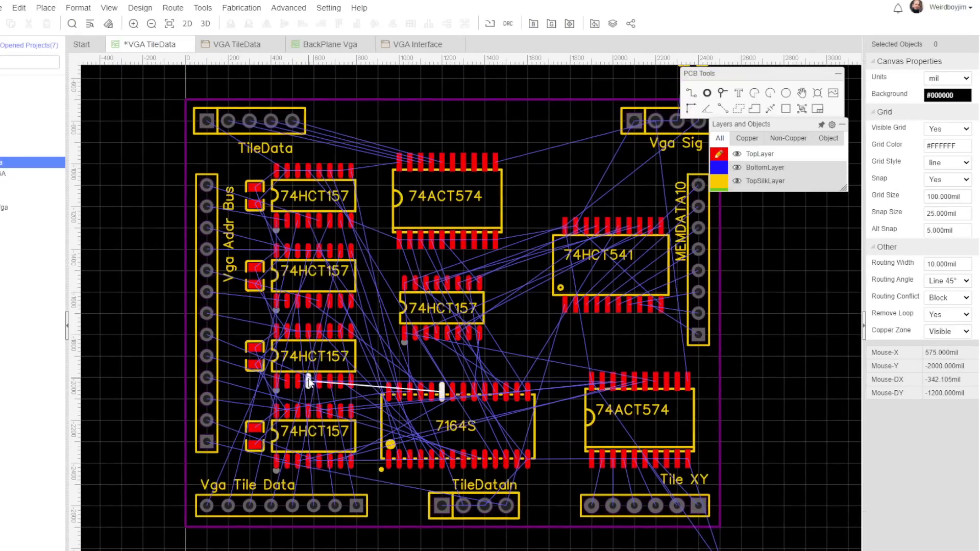
# - Place capacitor C4, rotated to vertical, beside the notched end of the upper 74ACT574
pyautogui.scroll(5, 296, 233)
pyautogui.scroll(-3, 296, 236)
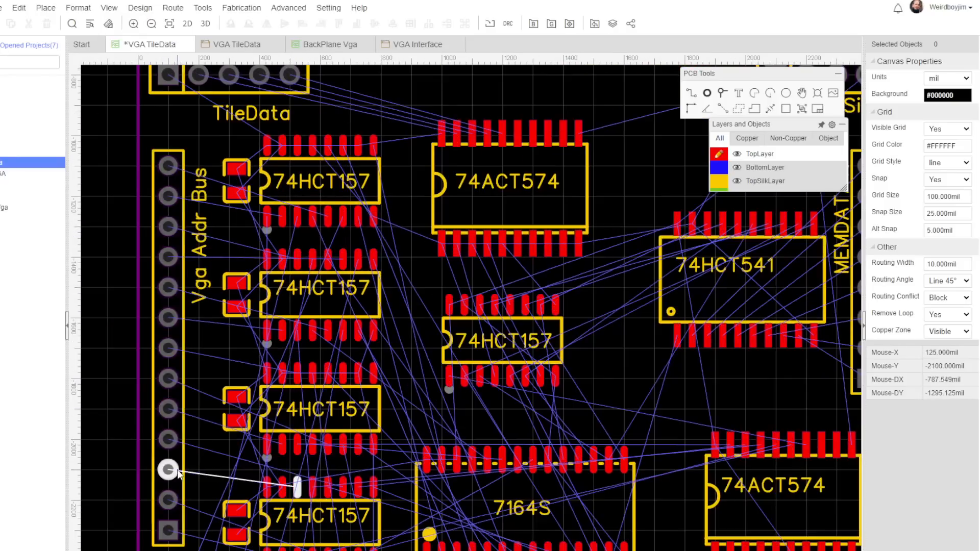
pyautogui.scroll(-2, 124, 238)
pyautogui.moveTo(674, 541); pyautogui.dragTo(284, 140)
pyautogui.press('space')
pyautogui.scroll(3, 285, 154)
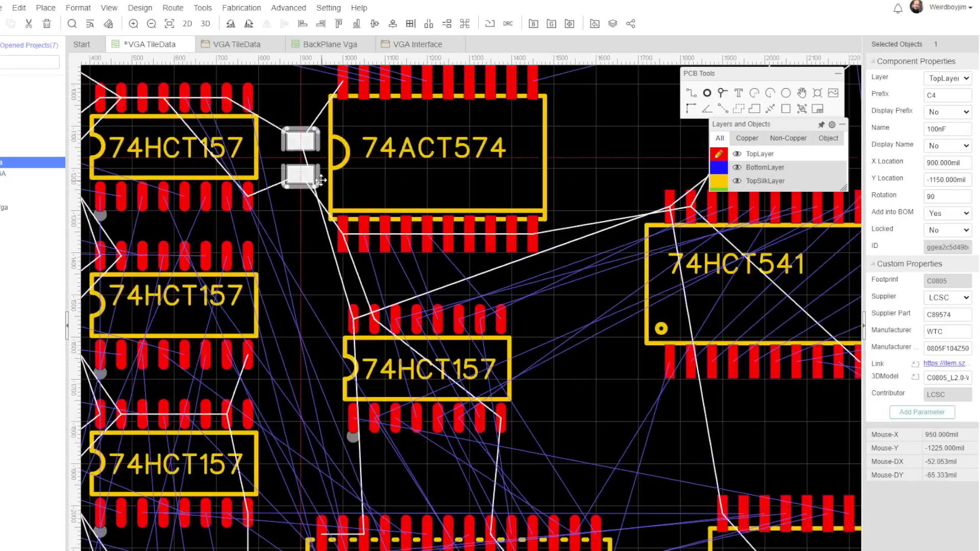
# - Adjust the central chips and add vertical decoupling capacitors beside the central 74HCT157 and the 7164S
pyautogui.scroll(-3, 300, 157)
pyautogui.moveTo(513, 235); pyautogui.dragTo(521, 204)
pyautogui.moveTo(506, 348); pyautogui.dragTo(523, 325)
pyautogui.moveTo(686, 540); pyautogui.dragTo(307, 207)
pyautogui.moveTo(358, 354); pyautogui.dragTo(374, 343)
pyautogui.moveTo(592, 341); pyautogui.dragTo(600, 343)
# - Place capacitor C6, rotated to vertical, beside the notched end of the lower 74ACT574
pyautogui.moveTo(728, 540); pyautogui.dragTo(379, 304)
pyautogui.scroll(2, 379, 304)
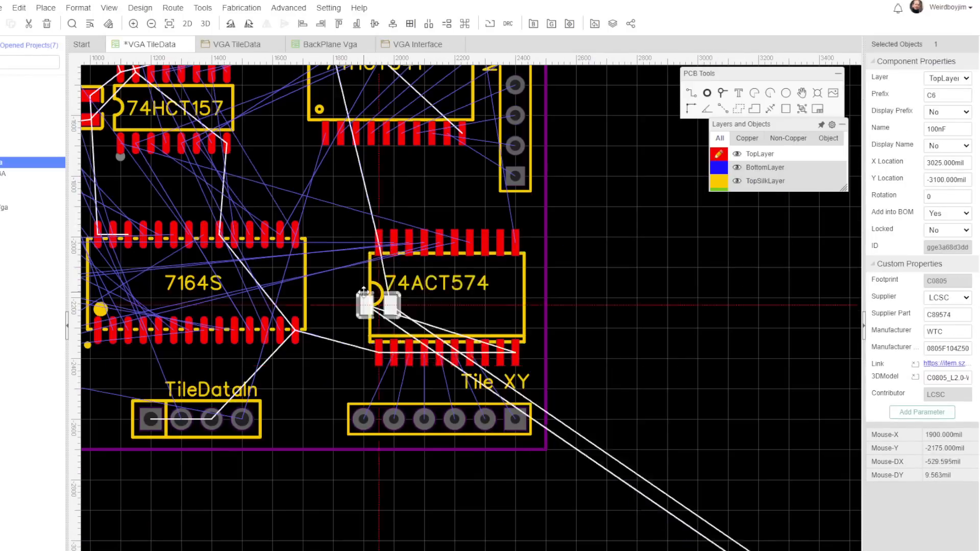
pyautogui.press('space')
pyautogui.scroll(-3, 791, 546)
# - Place a capacitor beside the 74HCT541 and the 10uf capacitor C1 just below the Vga Sig header
pyautogui.moveTo(777, 547); pyautogui.dragTo(522, 293)
pyautogui.click(649, 293)
pyautogui.scroll(3, 213, 299)
pyautogui.scroll(-2, 90, 247)
pyautogui.moveTo(658, 101); pyautogui.dragTo(652, 192)
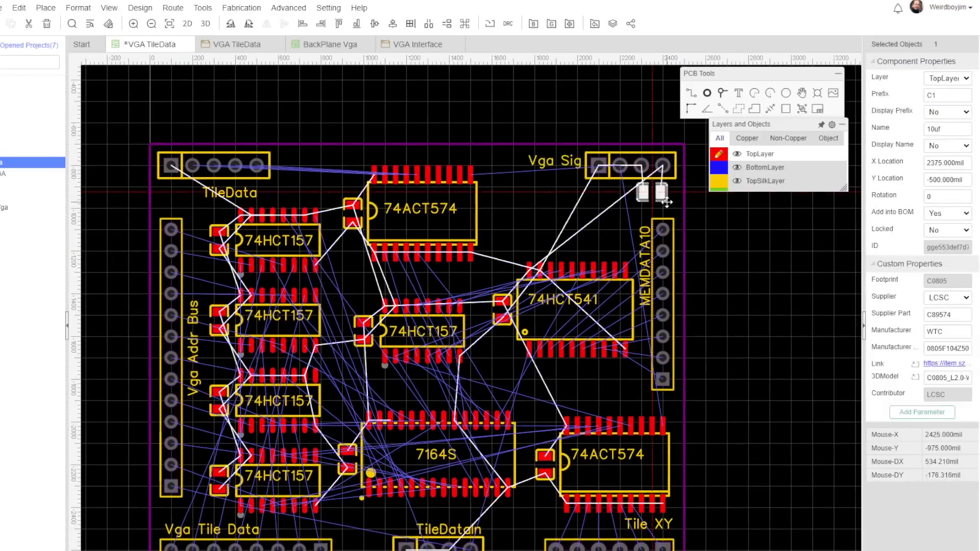
pyautogui.click(731, 240)
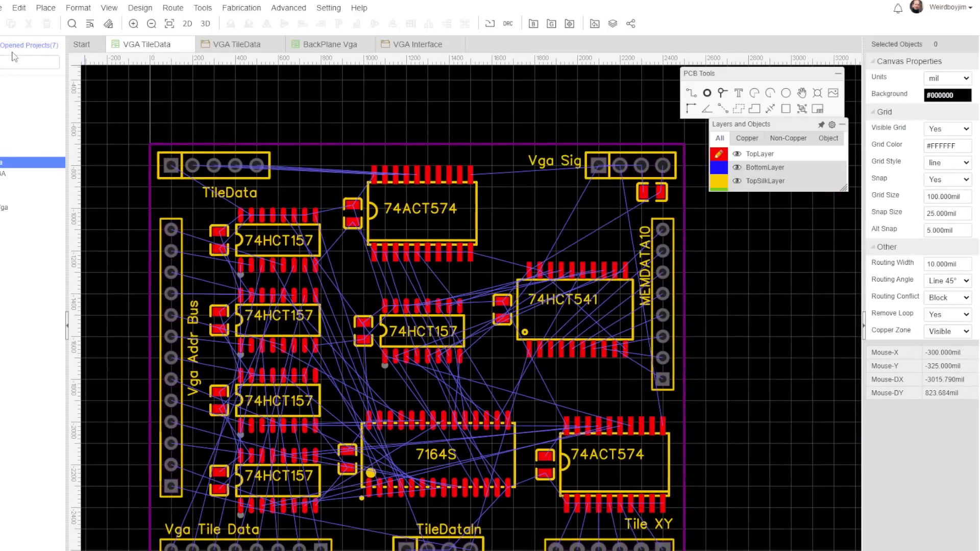
# - Route top-layer tracks from the lower 74ACT574's bottom pins to the matching Tile XY header pins
pyautogui.scroll(3, 710, 513)
pyautogui.click(591, 387)
pyautogui.click(511, 268)
pyautogui.click(549, 351)
pyautogui.click(535, 388)
pyautogui.click(479, 269)
pyautogui.click(479, 387)
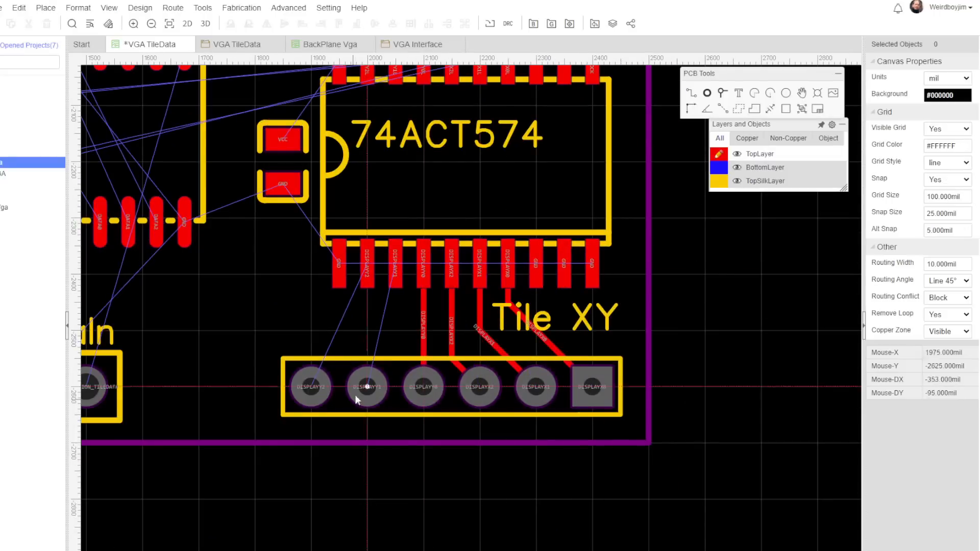
# - Try the 74HCT541 and its capacitor rotated upright beside the MEMDATA10 header
pyautogui.moveTo(671, 225); pyautogui.dragTo(686, 531, button='right')
pyautogui.moveTo(744, 234); pyautogui.dragTo(665, 512, button='right')
pyautogui.scroll(-3, 753, 229)
pyautogui.press('space')
pyautogui.moveTo(492, 231); pyautogui.dragTo(615, 310)
pyautogui.click(764, 280)
pyautogui.scroll(1, 480, 415)
pyautogui.scroll(-2, 496, 302)
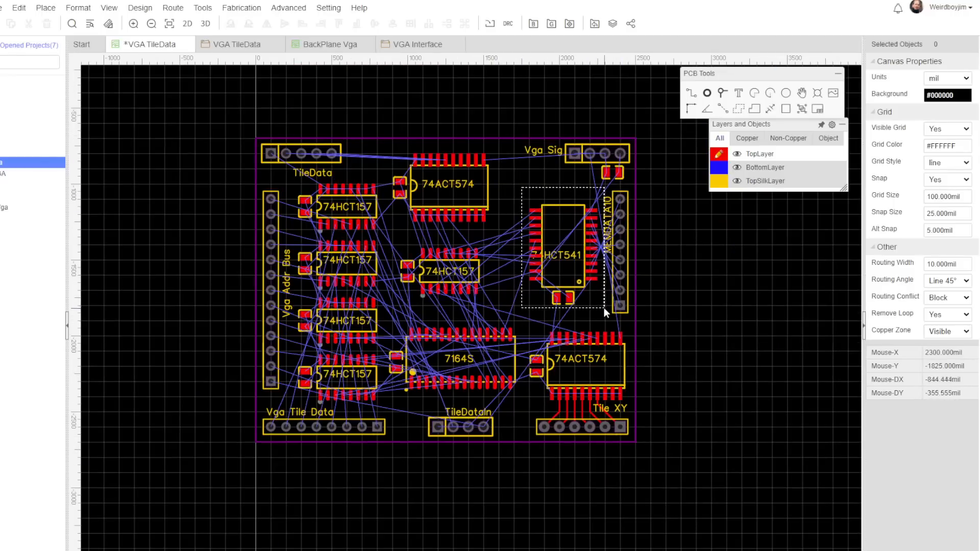
# - Rotate the 74HCT541 and its capacitor back to horizontal and reposition them beside the MEMDATA10 header
pyautogui.press('space')
pyautogui.press('space')
pyautogui.moveTo(604, 308); pyautogui.dragTo(549, 338)
pyautogui.scroll(2, 616, 264)
pyautogui.press('space')
pyautogui.click(549, 347)
# - Route top-layer tracks from the first five MEMDATA10 pins to the 74HCT541's bottom row of pins
pyautogui.scroll(1, 549, 342)
pyautogui.moveTo(598, 363)
pyautogui.mouseDown(button='right')
pyautogui.moveTo(770, 350)
pyautogui.moveTo(593, 351)
pyautogui.mouseUp(button='right')
pyautogui.press('w')
pyautogui.click(535, 308)
pyautogui.click(641, 337)
pyautogui.click(641, 294)
pyautogui.click(662, 337)
pyautogui.click(542, 367)
pyautogui.click(515, 308)
pyautogui.click(640, 168)
pyautogui.click(588, 231)
pyautogui.click(451, 284)
pyautogui.click(451, 308)
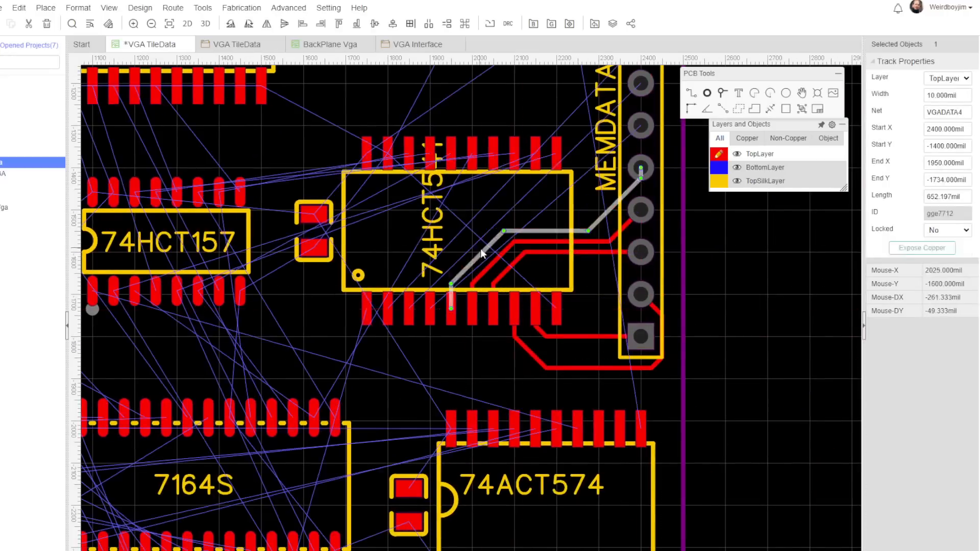
# - Route the remaining three MEMDATA10 data lines diagonally under the 74HCT541 to its bottom pins
pyautogui.click(641, 126)
pyautogui.click(620, 178)
pyautogui.click(578, 220)
pyautogui.click(609, 168)
pyautogui.click(409, 309)
pyautogui.moveTo(640, 103); pyautogui.dragTo(608, 202, button='right')
pyautogui.click(608, 142)
pyautogui.click(566, 258)
pyautogui.click(440, 301)
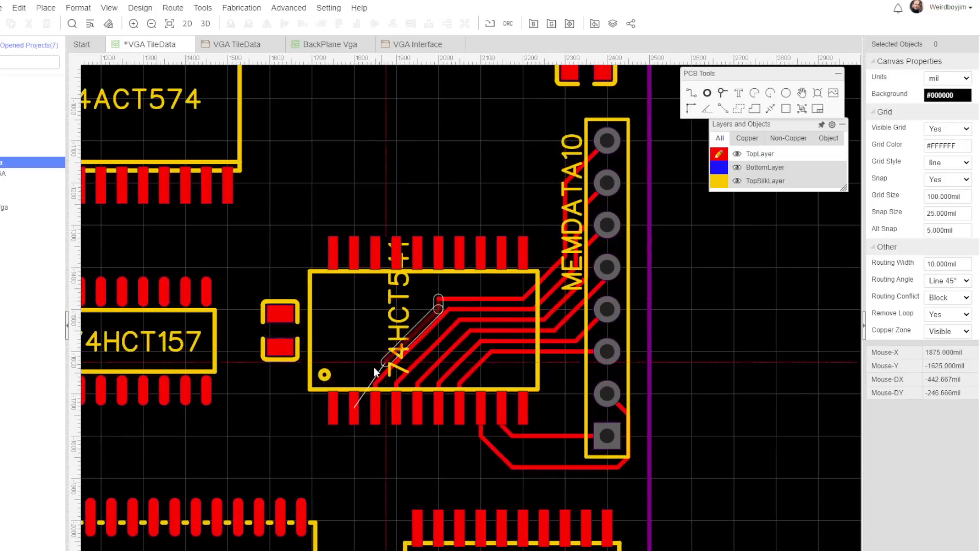
pyautogui.click(355, 408)
# - Route VGAADDR12 and VGAADDR11 on the top layer from the Vga Addr Bus header to the uppermost 74HCT157
pyautogui.scroll(1, 426, 301)
pyautogui.scroll(-3, 424, 279)
pyautogui.scroll(2, 522, 249)
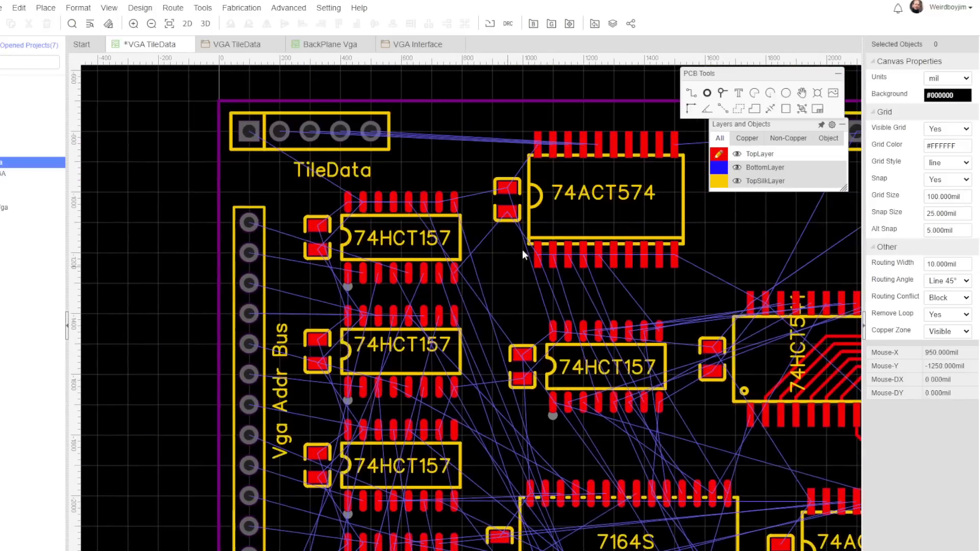
pyautogui.scroll(2, 303, 214)
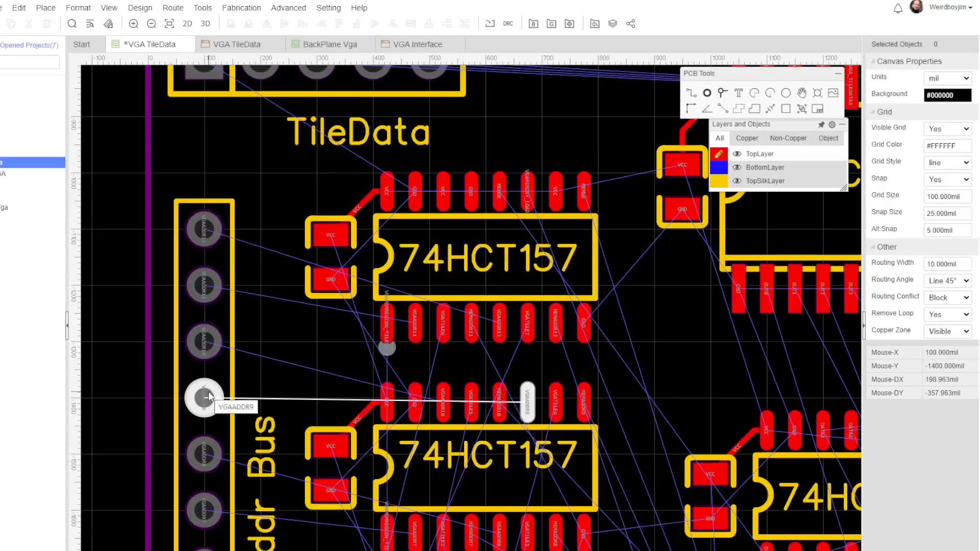
pyautogui.click(211, 223)
pyautogui.click(261, 258)
pyautogui.click(498, 306)
pyautogui.click(208, 286)
pyautogui.click(303, 313)
pyautogui.click(387, 286)
pyautogui.click(415, 314)
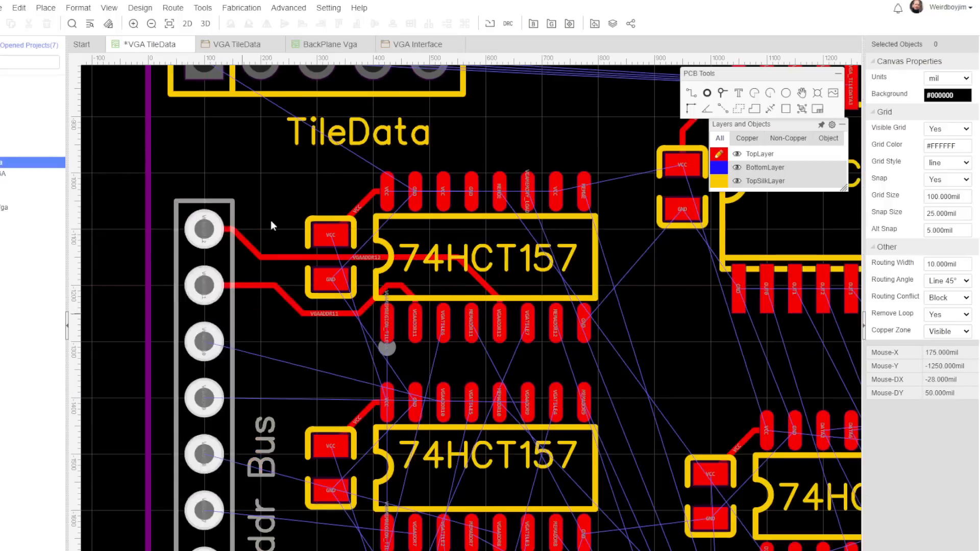
# - Swap the second 74HCT157's net groups in the schematic, putting VgaAddr9, VgaTile4, MemAddr9 on channel 4 and VgaAddr10, VgaTile5, MemAddr10 on channel 3
pyautogui.click(214, 44)
pyautogui.scroll(3, 625, 289)
pyautogui.moveTo(485, 210); pyautogui.dragTo(345, 270)
pyautogui.moveTo(335, 223); pyautogui.dragTo(313, 393)
pyautogui.moveTo(423, 358); pyautogui.dragTo(357, 284)
pyautogui.moveTo(356, 287); pyautogui.dragTo(356, 223)
pyautogui.moveTo(423, 449); pyautogui.dragTo(342, 389)
pyautogui.moveTo(357, 394); pyautogui.dragTo(378, 287)
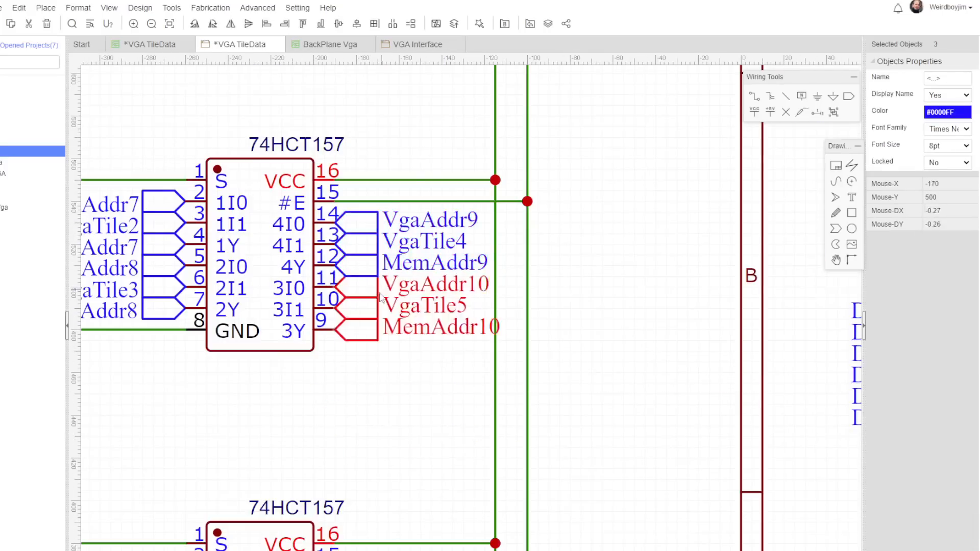
pyautogui.scroll(-2, 445, 384)
# - Rename all five 74HCT157 components to 74ACT157, save the schematic and update the PCB from it
pyautogui.click(343, 271)
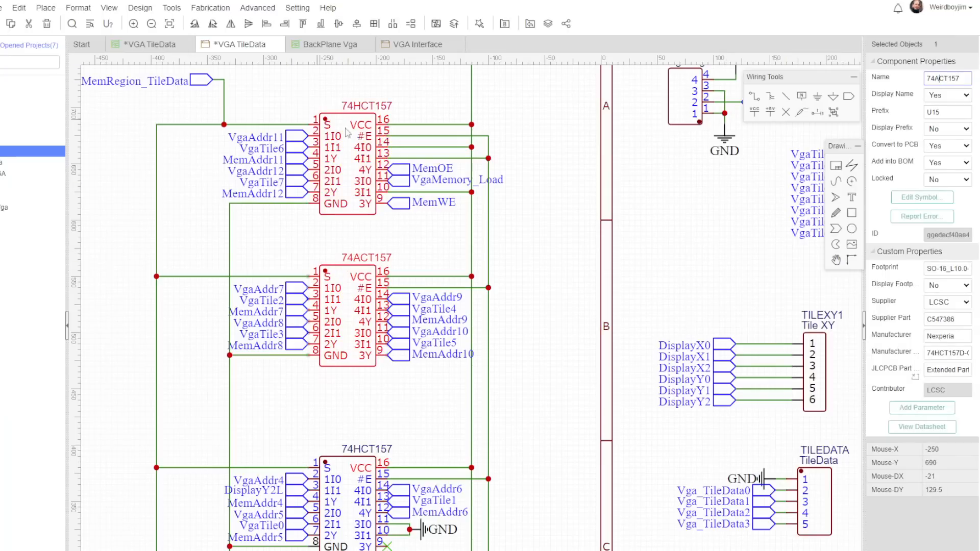
pyautogui.scroll(-3, 500, 280)
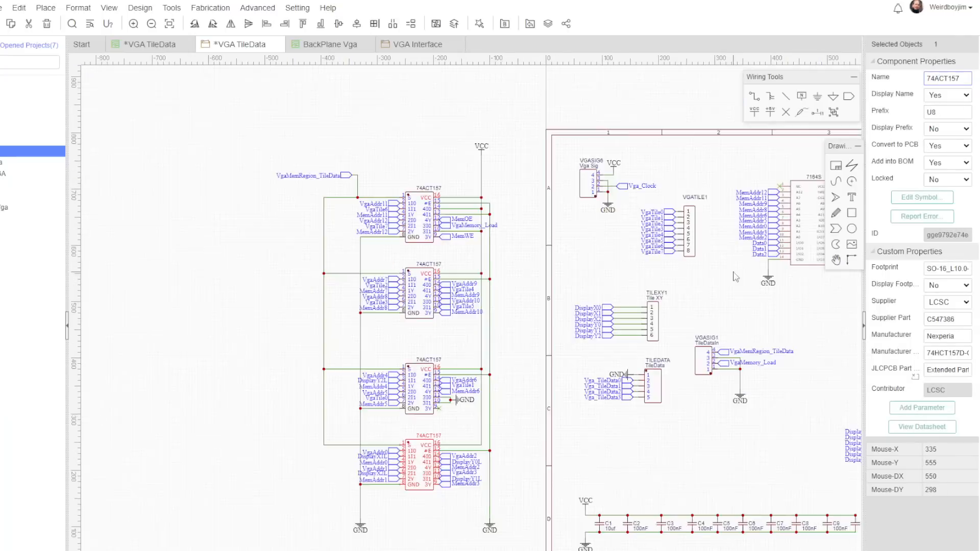
pyautogui.moveTo(735, 278); pyautogui.dragTo(340, 310, button='right')
pyautogui.click(600, 215)
pyautogui.moveTo(459, 286); pyautogui.dragTo(667, 235, button='right')
pyautogui.click(2, 7)
pyautogui.click(16, 54)
pyautogui.click(140, 8)
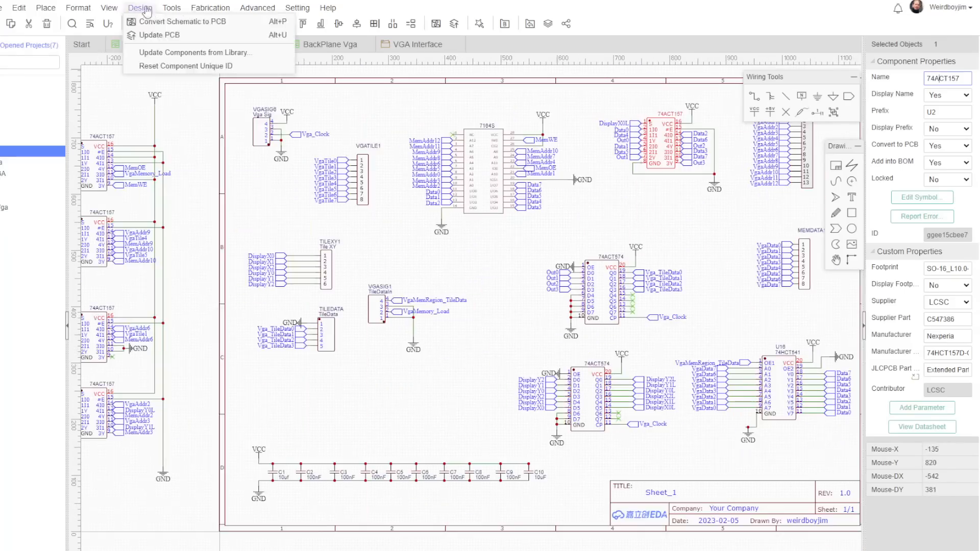
pyautogui.click(148, 35)
# - Route the remaining Vga Addr Bus lines, from VGAADDR10 down to VGAADDR0, to the stacked 74ACT157 chips on the top layer
pyautogui.click(691, 93)
pyautogui.click(155, 237)
pyautogui.click(608, 306)
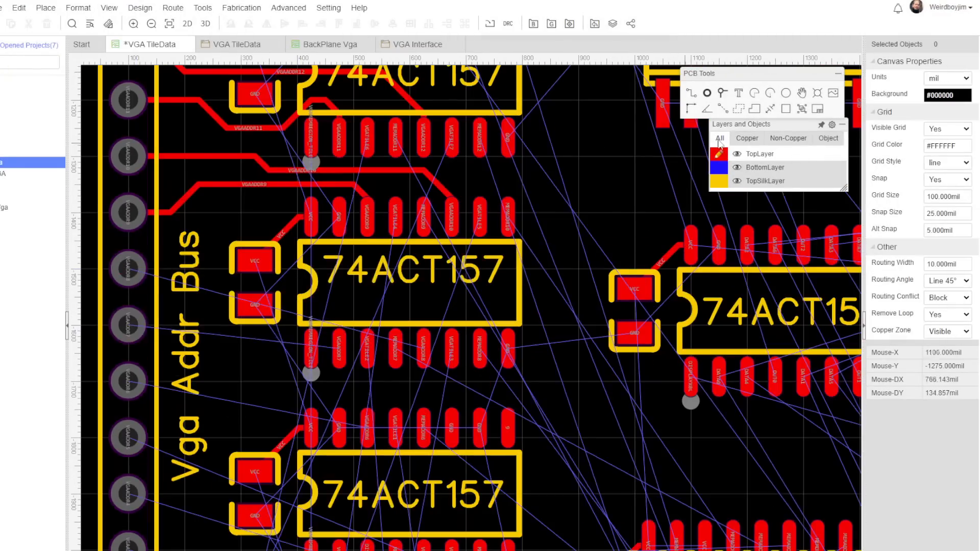
pyautogui.click(128, 325)
pyautogui.scroll(-1, 211, 387)
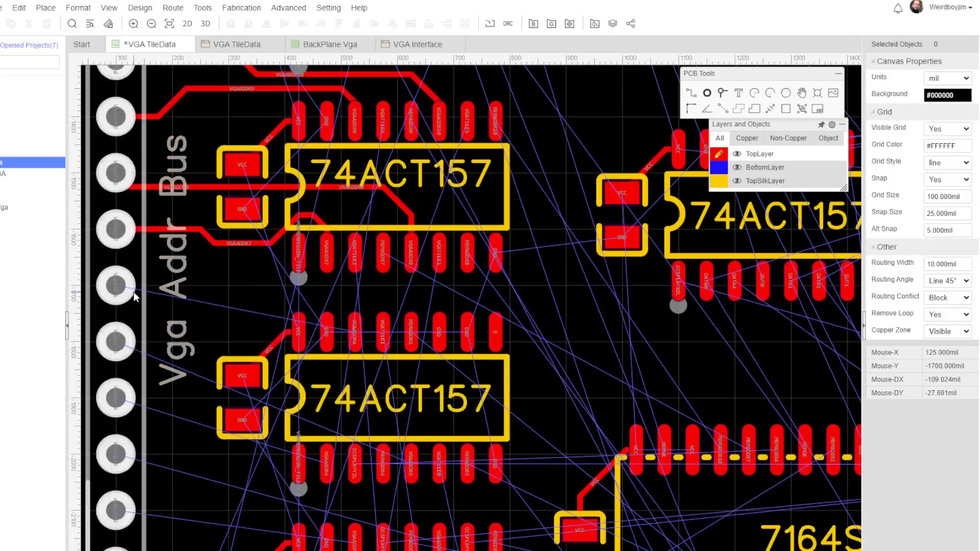
pyautogui.click(151, 422)
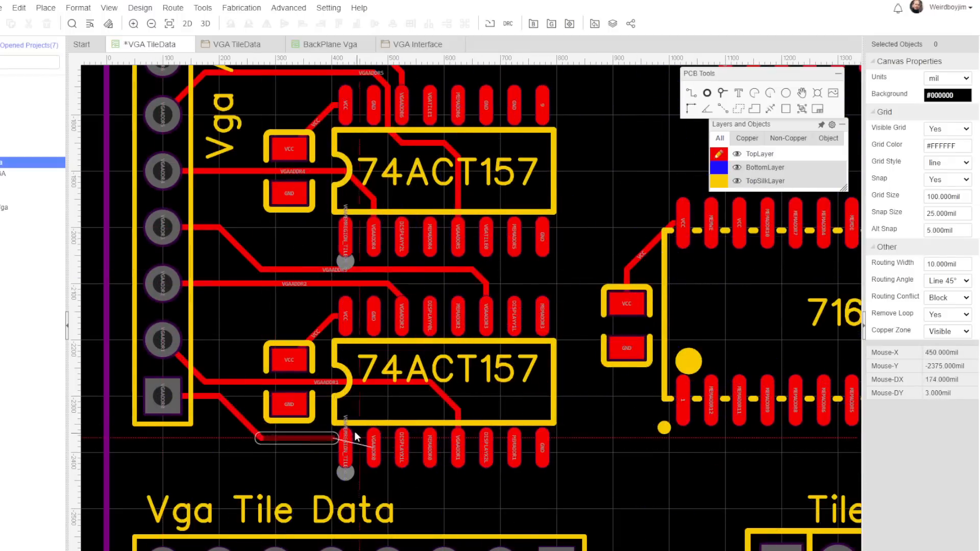
pyautogui.click(374, 448)
# - Route the VgaMemRegion_TileData net from the uppermost 74ACT157 around the Vga Addr Bus header and down the board's left edge
pyautogui.scroll(-2, 246, 150)
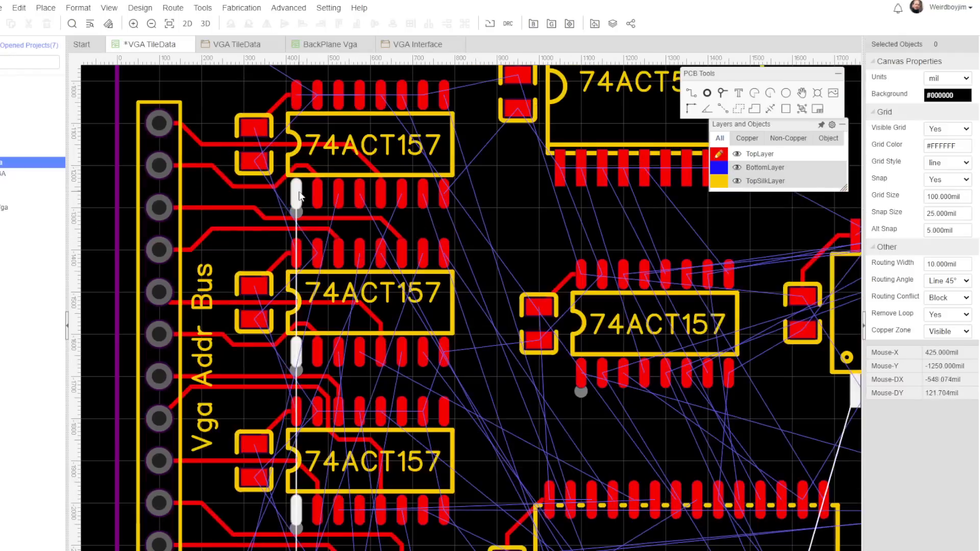
pyautogui.click(296, 193)
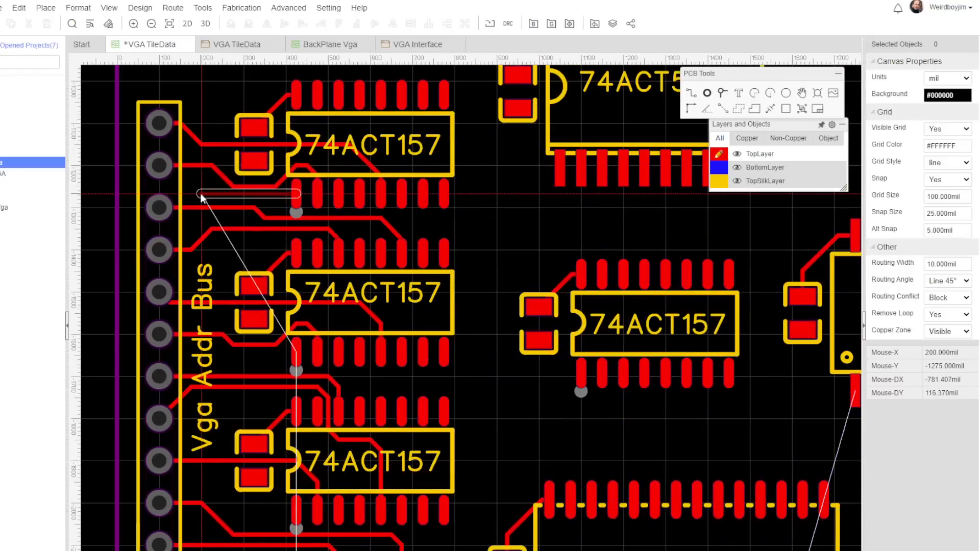
pyautogui.click(199, 193)
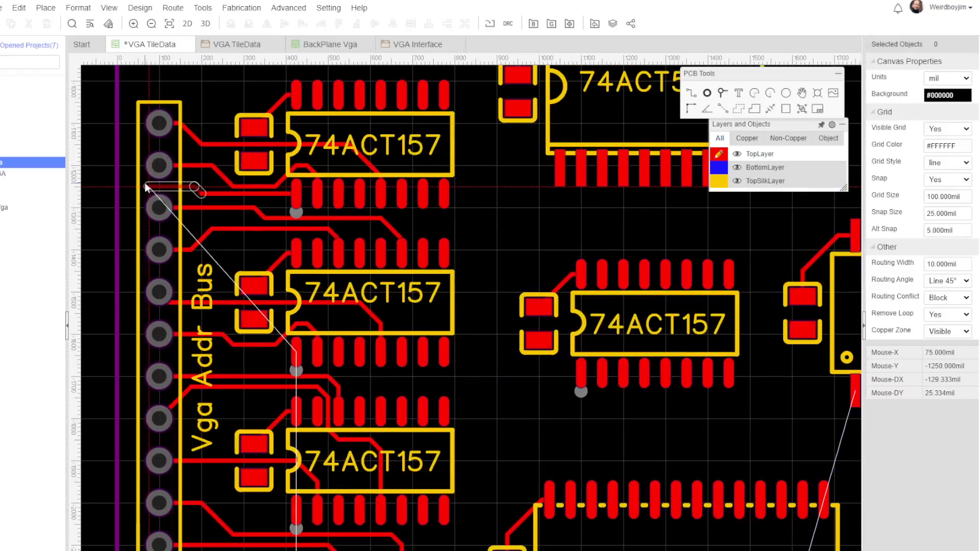
pyautogui.click(146, 187)
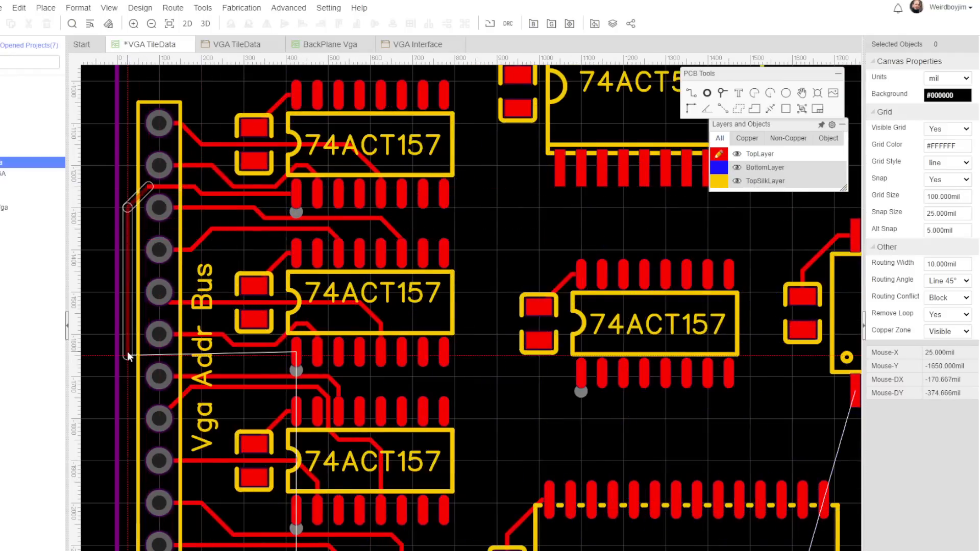
pyautogui.scroll(-1, 127, 351)
pyautogui.click(127, 422)
pyautogui.rightClick(126, 455)
# - Branch the VgaMemRegion_TileData edge track across to the select pins of the second and third 74ACT157 chips
pyautogui.scroll(3, 161, 297)
pyautogui.scroll(-1, 397, 356)
pyautogui.click(159, 399)
pyautogui.click(473, 391)
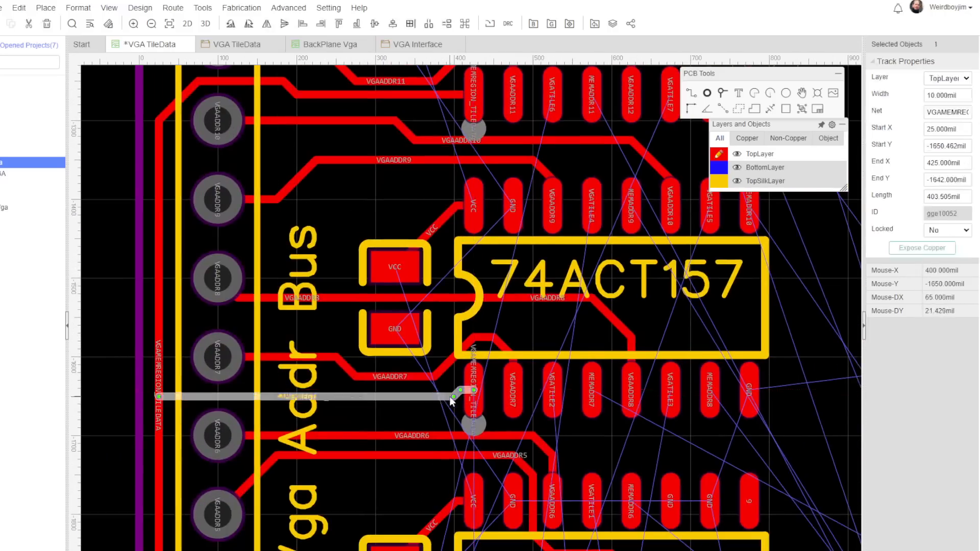
pyautogui.moveTo(262, 437); pyautogui.dragTo(217, 120, button='right')
pyautogui.click(114, 321)
pyautogui.click(331, 378)
pyautogui.click(429, 371)
pyautogui.scroll(4, 325, 379)
pyautogui.scroll(-5, 342, 358)
pyautogui.scroll(-3, 499, 192)
pyautogui.moveTo(627, 279); pyautogui.dragTo(574, 463, button='right')
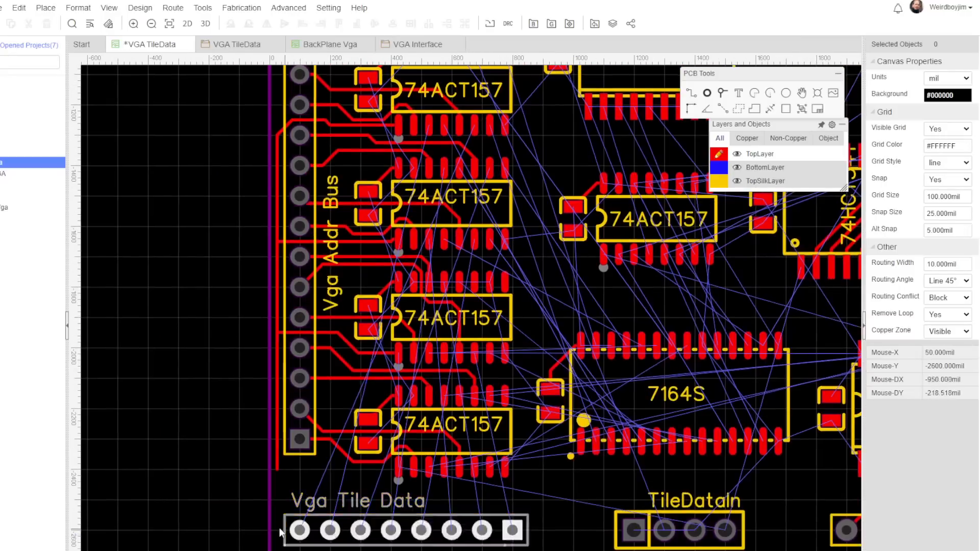
# - Route the two leftmost Vga Tile Data pins on the bottom layer up to the uppermost 74ACT157
pyautogui.press('b')
pyautogui.press('w')
pyautogui.click(300, 529)
pyautogui.moveTo(333, 203); pyautogui.dragTo(260, 204, button='right')
pyautogui.rightClick(395, 89)
pyautogui.click(259, 529)
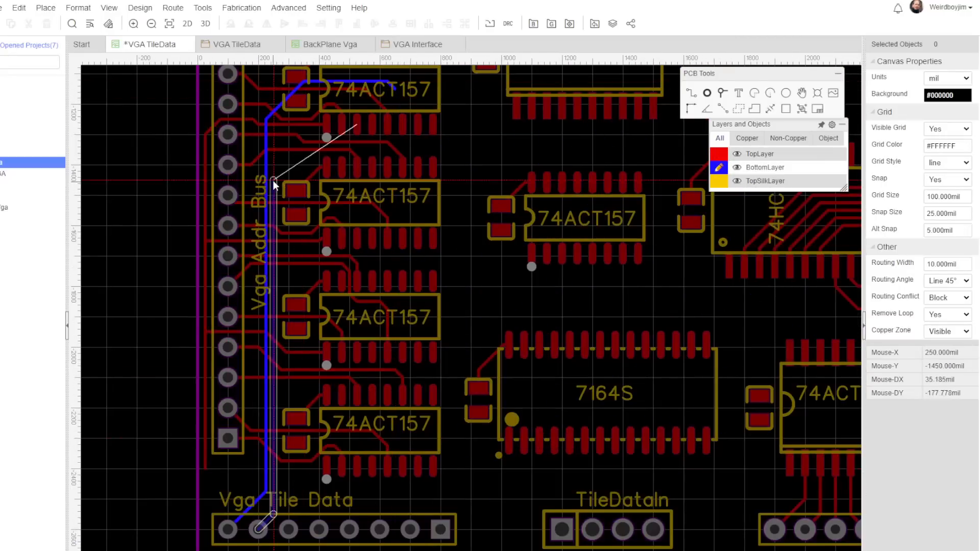
pyautogui.click(273, 127)
pyautogui.rightClick(357, 104)
# - Route the third and fourth Vga Tile Data pins from the left on the bottom layer up to the second 74ACT157
pyautogui.click(289, 529)
pyautogui.click(289, 164)
pyautogui.rightClick(410, 150)
pyautogui.click(319, 529)
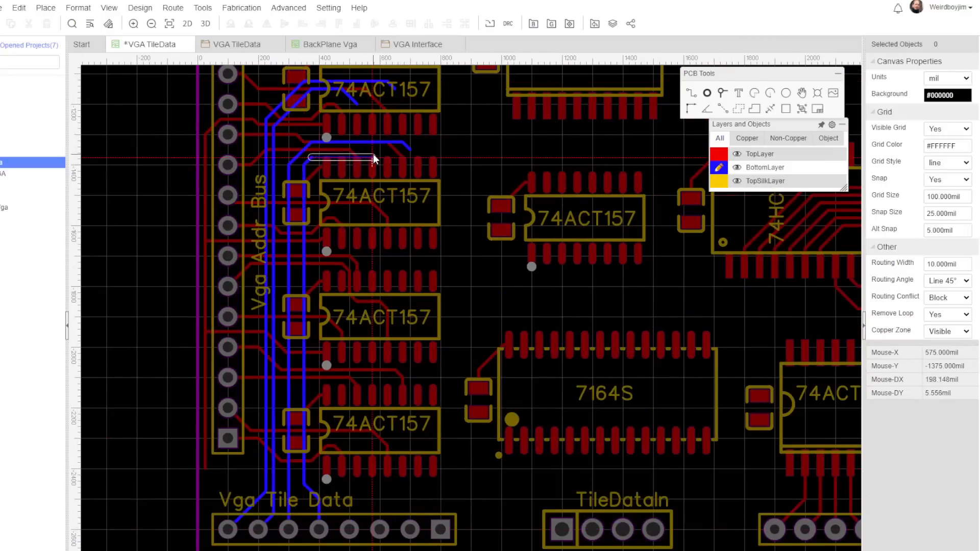
pyautogui.scroll(3, 421, 143)
pyautogui.scroll(-4, 317, 535)
pyautogui.scroll(2, 330, 550)
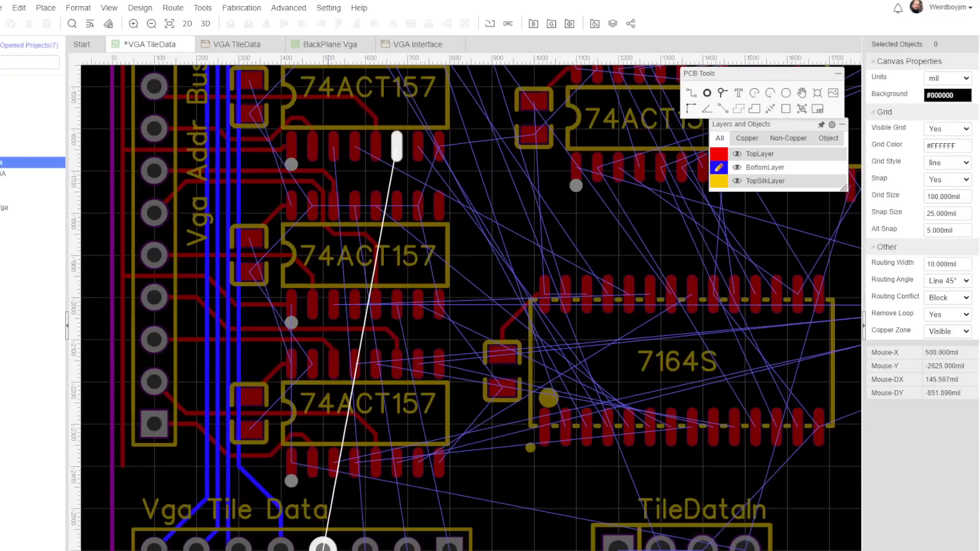
# - Shift the vertical bottom-layer tile data tracks closer to the Vga Addr Bus header and pack them evenly
pyautogui.scroll(-1, 332, 550)
pyautogui.moveTo(241, 357); pyautogui.dragTo(225, 352)
pyautogui.moveTo(249, 286); pyautogui.dragTo(233, 280)
pyautogui.moveTo(256, 229)
pyautogui.mouseDown()
pyautogui.moveTo(248, 222)
pyautogui.moveTo(241, 235)
pyautogui.mouseUp()
pyautogui.moveTo(263, 275); pyautogui.dragTo(252, 345)
pyautogui.click(274, 503)
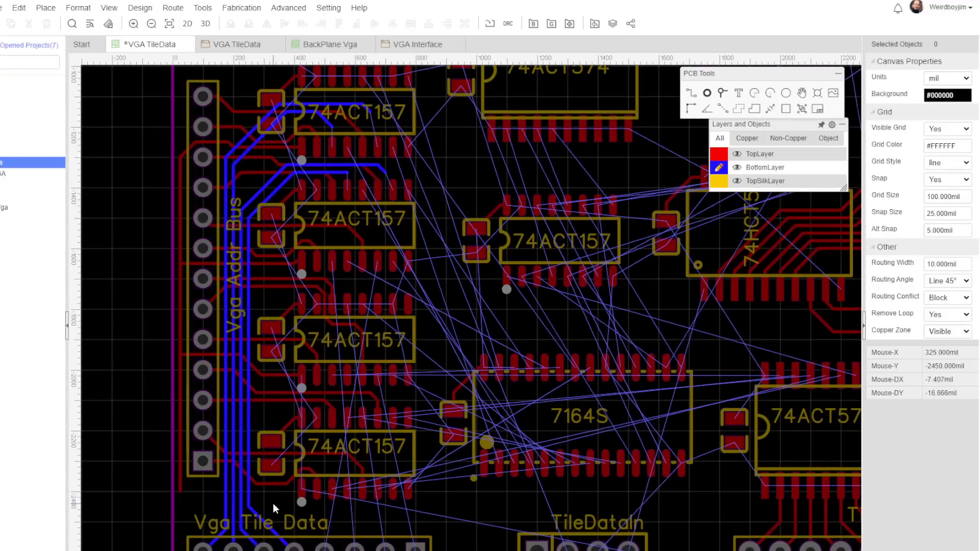
# - Route the fifth Vga Tile Data pin from the left on the bottom layer up to the second 74ACT157's lower pin row
pyautogui.moveTo(135, 102); pyautogui.dragTo(131, 227, button='right')
pyautogui.moveTo(448, 470); pyautogui.dragTo(403, 360, button='right')
pyautogui.scroll(-2, 402, 360)
pyautogui.scroll(2, 340, 494)
pyautogui.press('w')
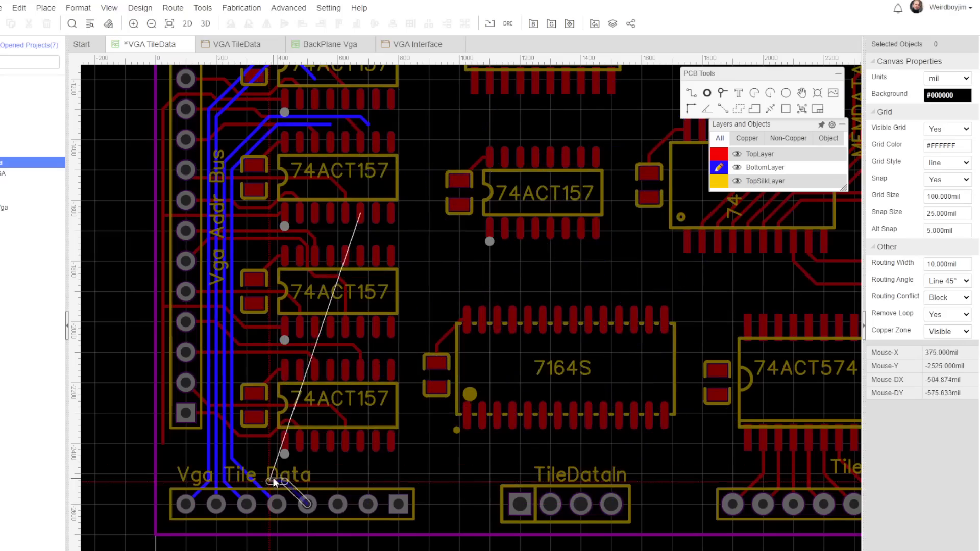
pyautogui.click(360, 185)
pyautogui.rightClick(361, 186)
pyautogui.moveTo(372, 467); pyautogui.dragTo(366, 498, button='right')
pyautogui.moveTo(339, 136); pyautogui.dragTo(295, 218, button='right')
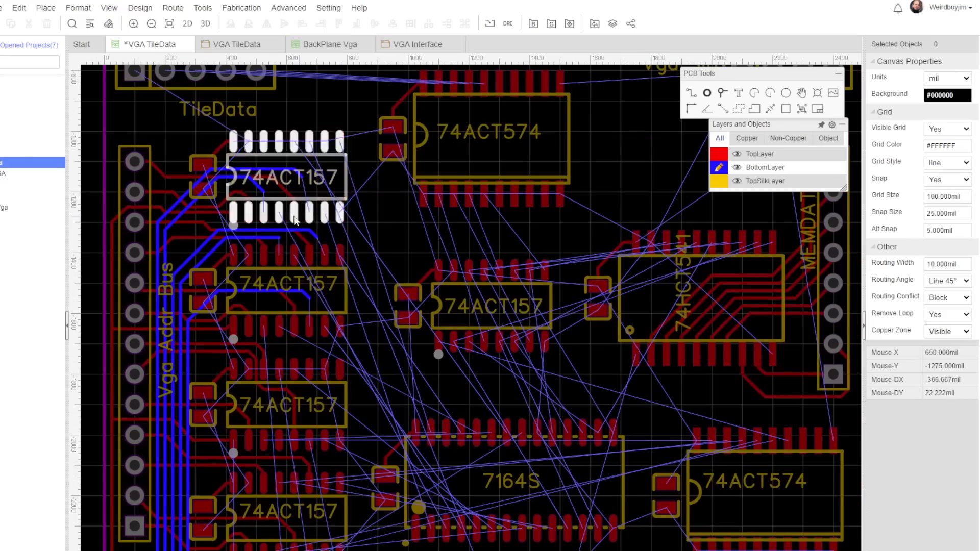
# - Route MEMWE on the top layer from the uppermost 74ACT157's upper pin row down to the 7164S's upper pin row
pyautogui.scroll(4, 297, 143)
pyautogui.scroll(-4, 287, 105)
pyautogui.scroll(1, 316, 98)
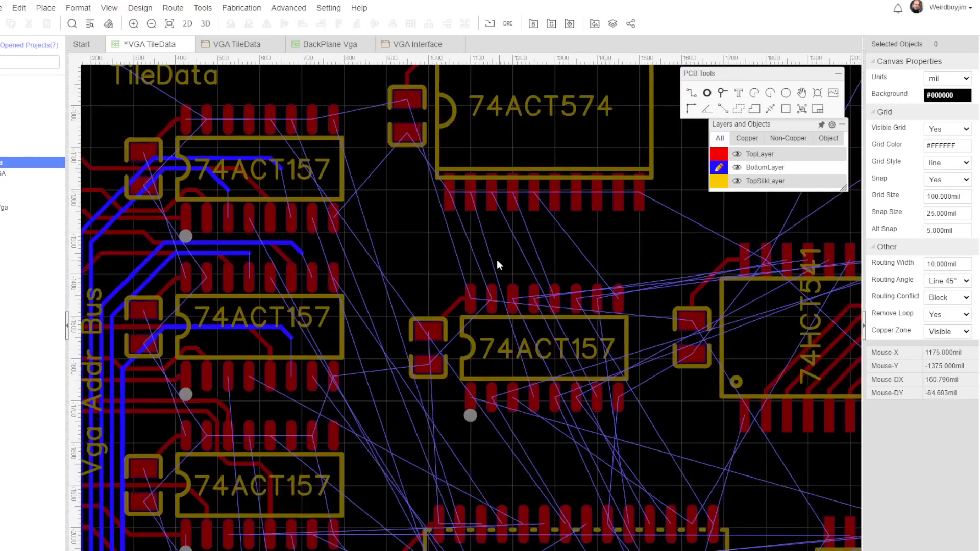
pyautogui.moveTo(497, 260); pyautogui.dragTo(422, 237, button='right')
pyautogui.press('t')
pyautogui.press('w')
pyautogui.click(257, 102)
pyautogui.click(300, 358)
pyautogui.click(384, 502)
pyautogui.rightClick(384, 502)
pyautogui.scroll(-2, 384, 502)
pyautogui.moveTo(384, 502); pyautogui.dragTo(413, 378, button='right')
pyautogui.scroll(3, 327, 193)
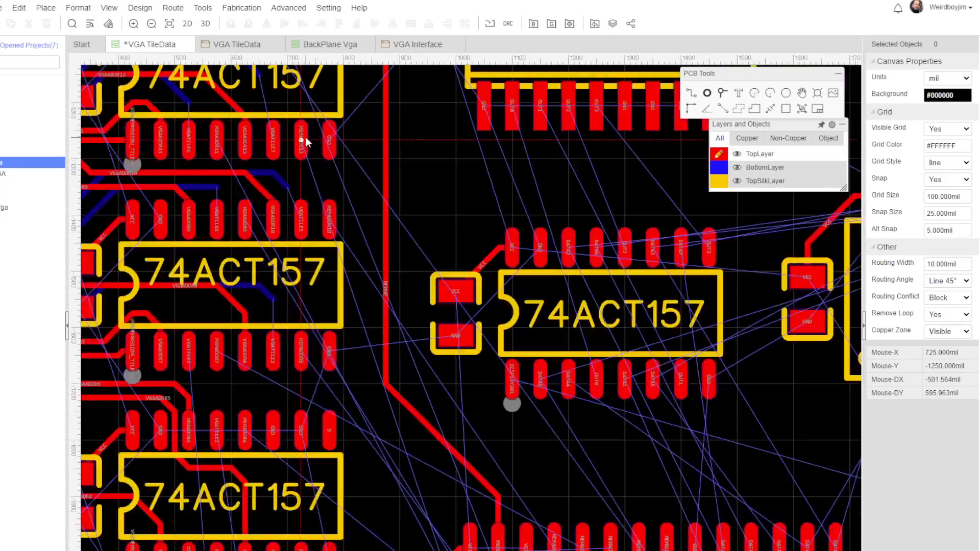
# - Route MEMOE on the top layer from the uppermost 74ACT157's upper pin row, around its end, to the 7164S's upper pin row
pyautogui.moveTo(364, 80); pyautogui.dragTo(479, 344, button='right')
pyautogui.scroll(3, 479, 345)
pyautogui.scroll(-1, 479, 345)
pyautogui.scroll(2, 193, 368)
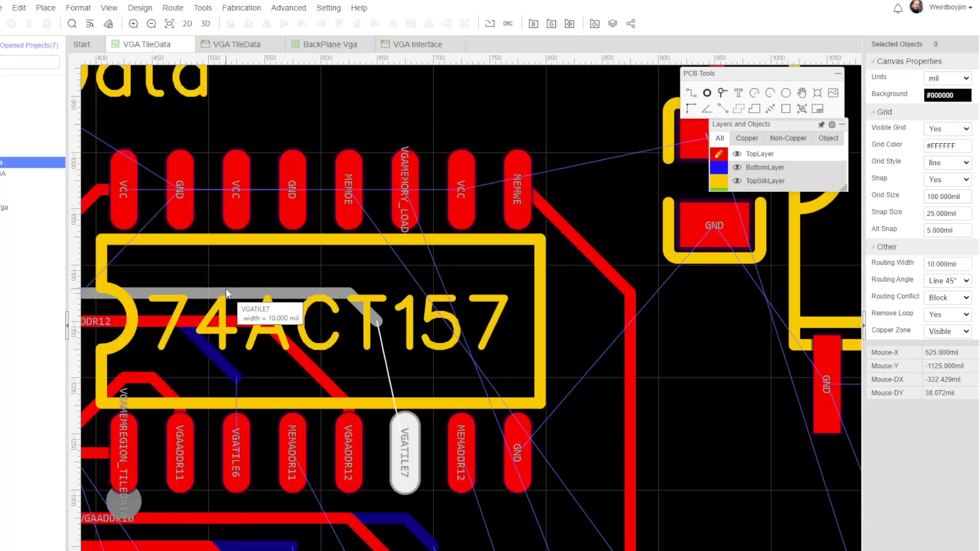
pyautogui.moveTo(367, 190); pyautogui.dragTo(154, 234, button='right')
pyautogui.press('w')
pyautogui.scroll(-2, 156, 234)
pyautogui.click(143, 238)
pyautogui.click(356, 309)
pyautogui.moveTo(377, 469); pyautogui.dragTo(158, 76, button='right')
pyautogui.click(471, 417)
pyautogui.rightClick(471, 420)
pyautogui.scroll(-3, 471, 419)
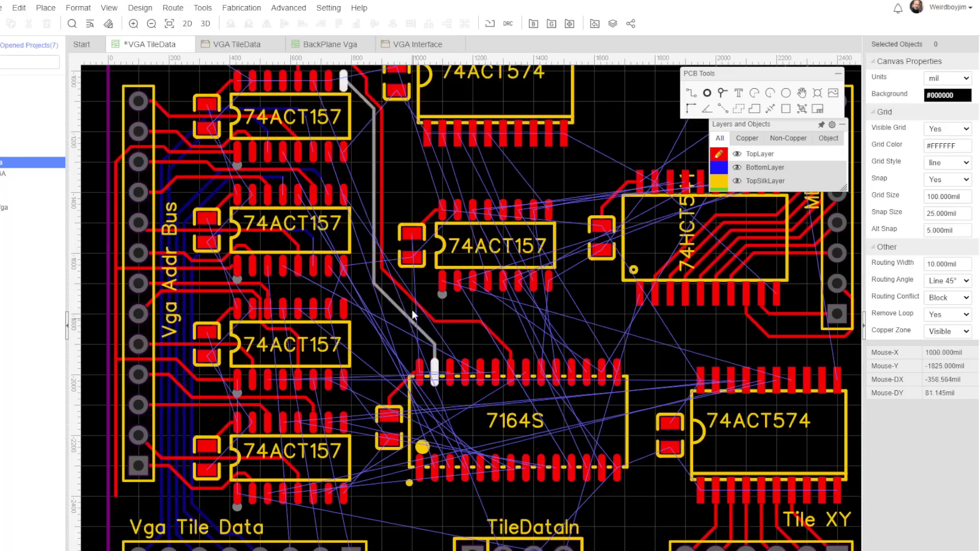
# - Route MEMADDR12 on the top layer from the uppermost 74ACT157's lower pin row to the 7164S
pyautogui.scroll(3, 413, 311)
pyautogui.scroll(-2, 387, 367)
pyautogui.press('w')
pyautogui.click(176, 110)
pyautogui.click(313, 377)
pyautogui.click(323, 535)
pyautogui.scroll(-2, 326, 534)
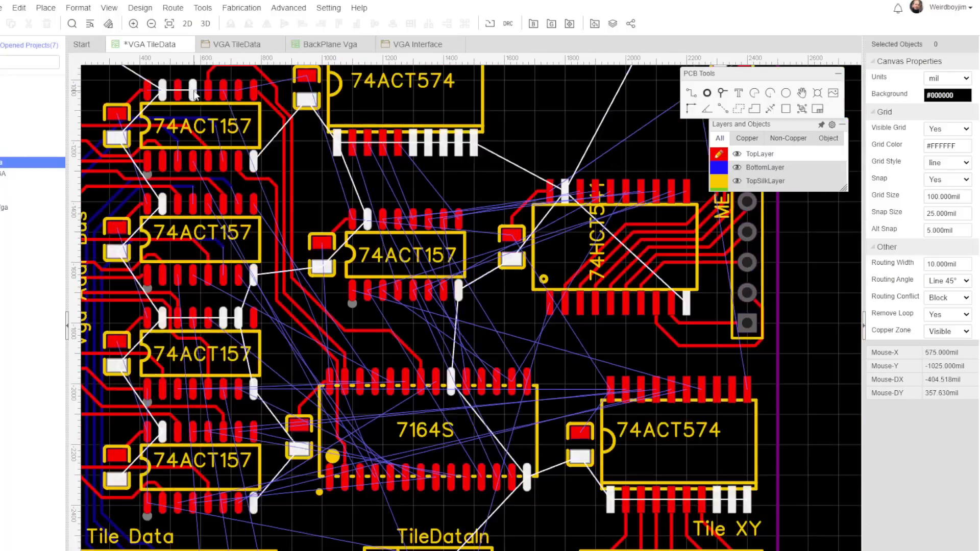
# - Place vias at the ends of the VGATILE6 and VGATILE7 bottom-layer tracks and join them to their uppermost 74ACT157 pins
pyautogui.scroll(1, 193, 162)
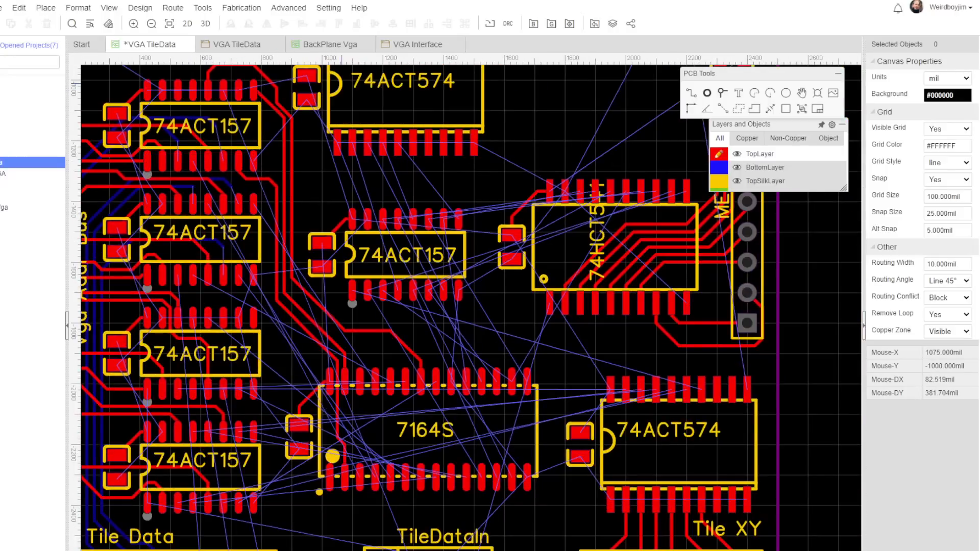
pyautogui.moveTo(528, 536); pyautogui.dragTo(606, 528, button='right')
pyautogui.scroll(4, 261, 138)
pyautogui.scroll(-2, 320, 199)
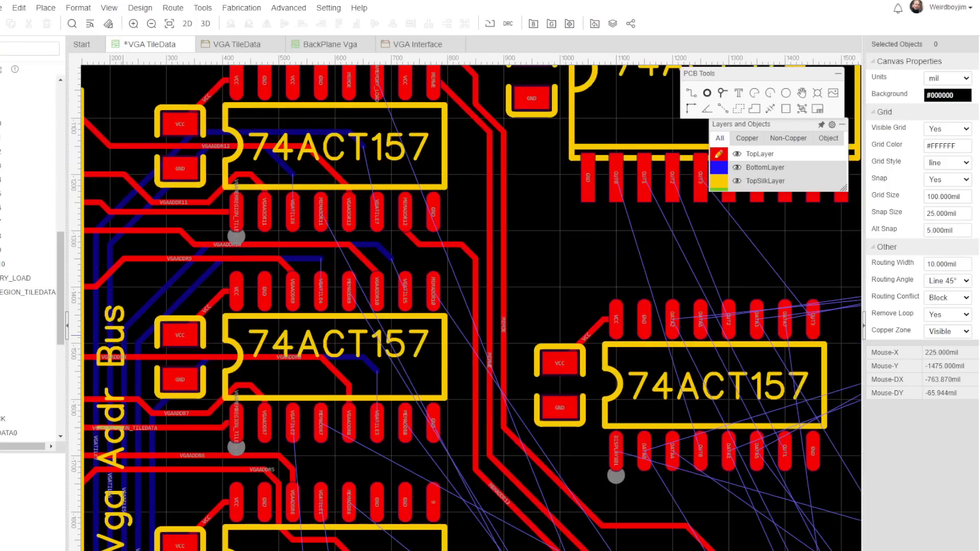
pyautogui.scroll(1, 566, 249)
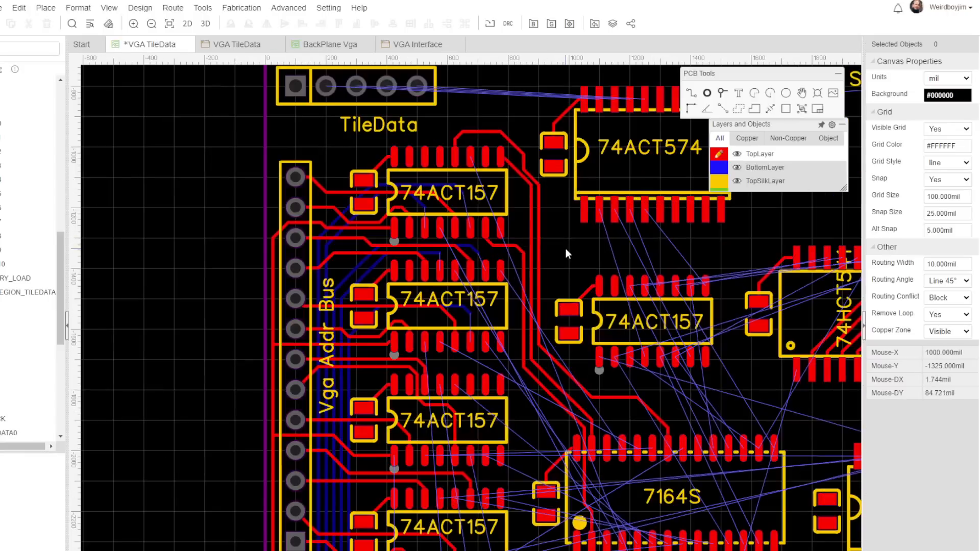
pyautogui.moveTo(765, 217); pyautogui.dragTo(705, 233, button='right')
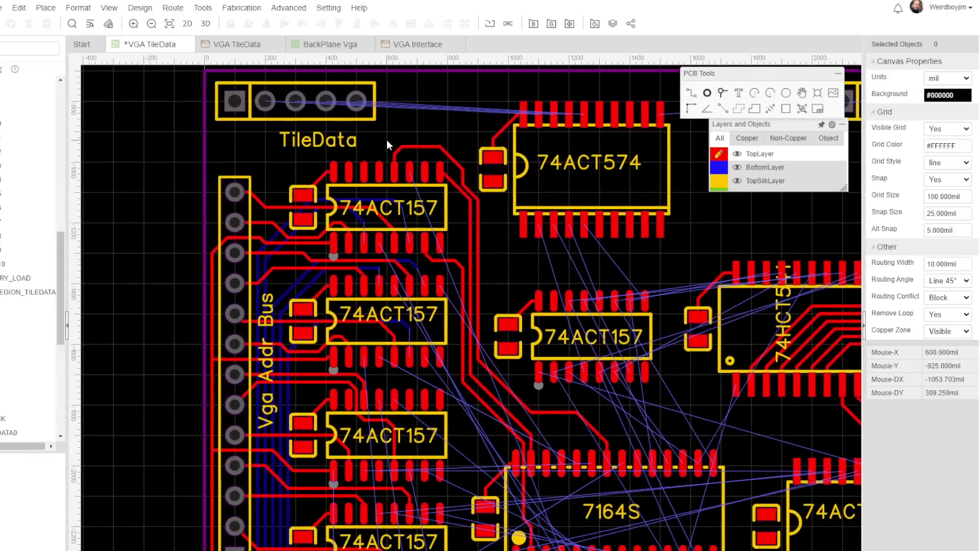
pyautogui.moveTo(507, 255); pyautogui.dragTo(528, 294, button='right')
pyautogui.scroll(2, 527, 294)
pyautogui.moveTo(479, 240); pyautogui.dragTo(448, 220, button='right')
pyautogui.click(448, 219)
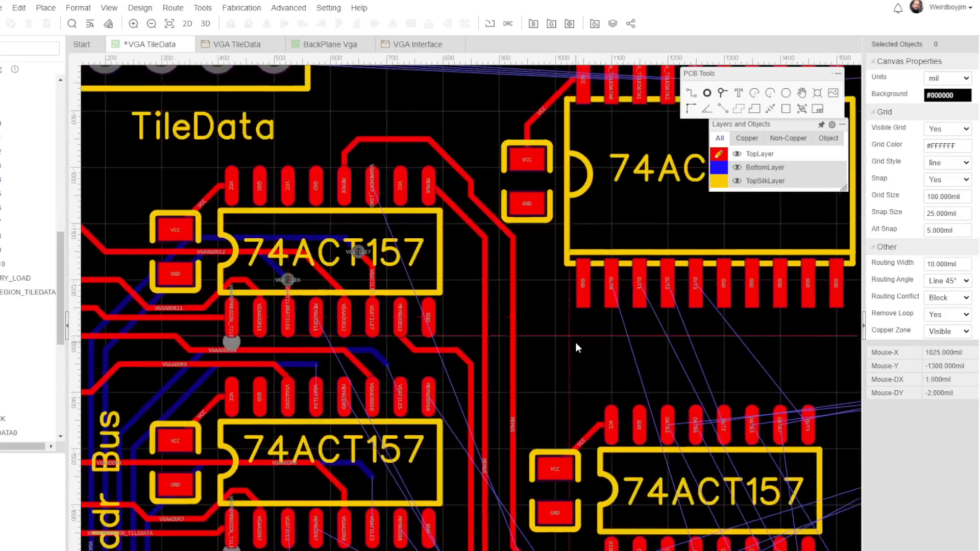
# - Route MEMADDR11 on the top layer from the 7164S up to the gap between the two uppermost 74ACT157 chips
pyautogui.scroll(-2, 575, 343)
pyautogui.moveTo(575, 342); pyautogui.dragTo(399, 139, button='right')
pyautogui.scroll(3, 429, 449)
pyautogui.scroll(1, 432, 393)
pyautogui.click(431, 393)
pyautogui.scroll(-2, 433, 394)
pyautogui.click(422, 449)
pyautogui.moveTo(295, 147); pyautogui.dragTo(465, 506, button='right')
pyautogui.click(465, 506)
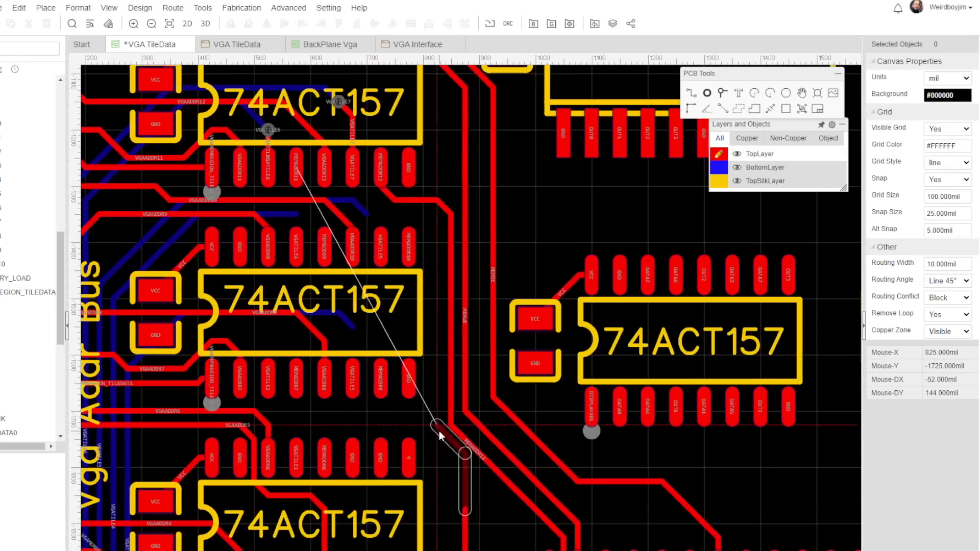
pyautogui.click(387, 219)
pyautogui.rightClick(387, 219)
# - Reshape the bottom-layer VGATILE4 and VGATILE5 tracks above the second 74ACT157 and place a via at the end of VGATILE4
pyautogui.scroll(4, 310, 221)
pyautogui.moveTo(480, 369); pyautogui.dragTo(515, 255, button='right')
pyautogui.moveTo(478, 235); pyautogui.dragTo(439, 235)
pyautogui.scroll(-3, 471, 262)
pyautogui.press('b')
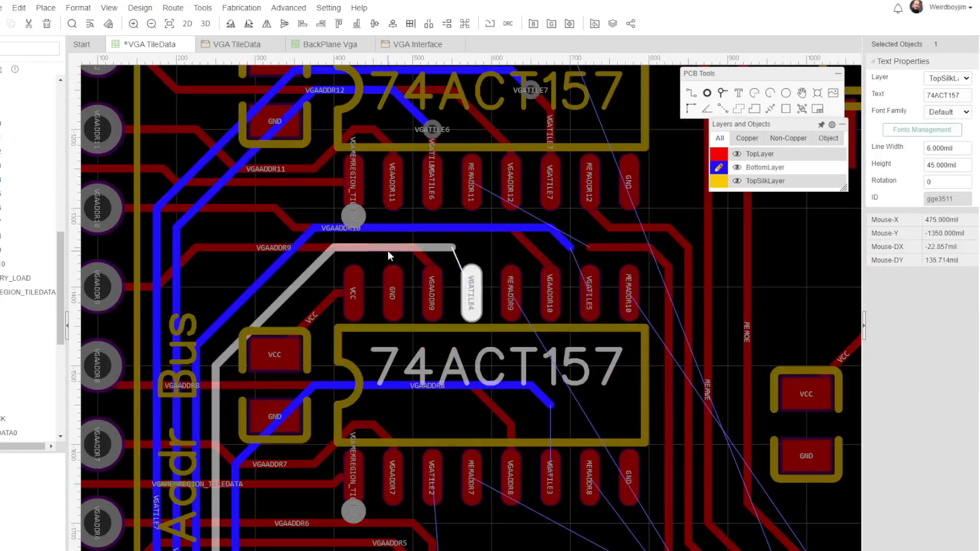
pyautogui.scroll(3, 496, 242)
pyautogui.moveTo(622, 209); pyautogui.dragTo(620, 243)
pyautogui.moveTo(382, 245); pyautogui.dragTo(420, 245)
pyautogui.press('v')
pyautogui.click(422, 244)
pyautogui.click(506, 207)
# - Move the bends of the VGAADDR10 track aside and connect the MEMADDR11 track to its uppermost 74ACT157 pin
pyautogui.moveTo(654, 202); pyautogui.dragTo(530, 328, button='right')
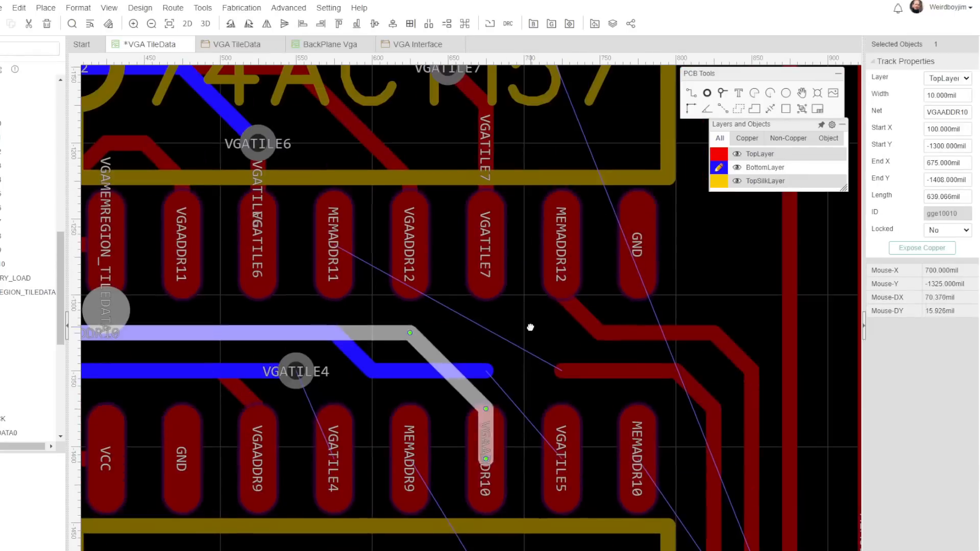
pyautogui.click(410, 332)
pyautogui.moveTo(461, 377); pyautogui.dragTo(514, 372)
pyautogui.click(719, 153)
pyautogui.click(333, 245)
# - Place a via at the end of VGATILE5 and join the VGATILE4 and VGATILE5 vias to their second 74ACT157 pins
pyautogui.press('v')
pyautogui.click(523, 371)
pyautogui.click(560, 458)
pyautogui.click(296, 372)
pyautogui.click(333, 458)
# - Route VGAMEMORY_LOAD on the top layer from the uppermost 74ACT157, below the TileData label, to the board's left edge
pyautogui.scroll(-3, 333, 458)
pyautogui.moveTo(575, 438); pyautogui.dragTo(514, 415, button='right')
pyautogui.click(375, 179)
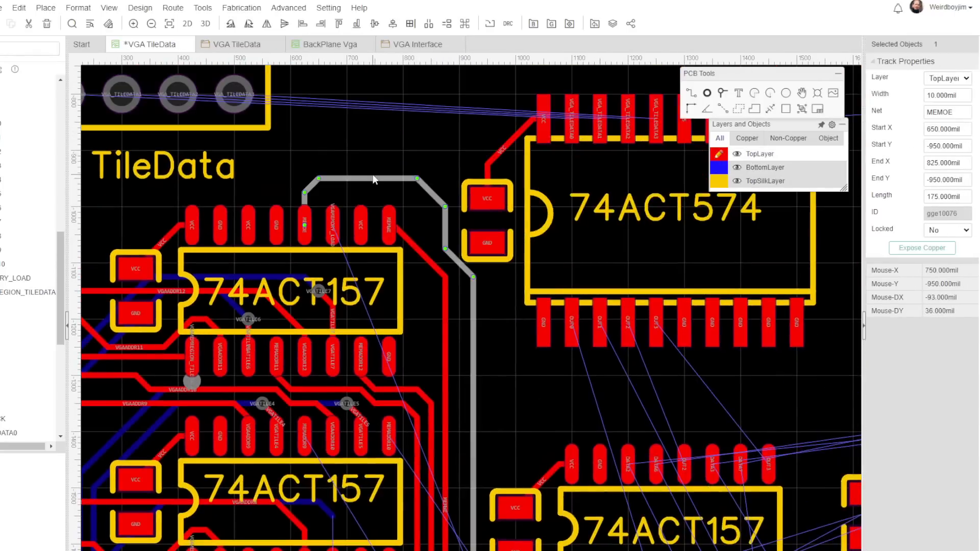
pyautogui.scroll(-2, 444, 168)
pyautogui.scroll(2, 484, 296)
pyautogui.moveTo(484, 296); pyautogui.dragTo(715, 528, button='right')
pyautogui.press('w')
pyautogui.click(520, 331)
pyautogui.click(492, 369)
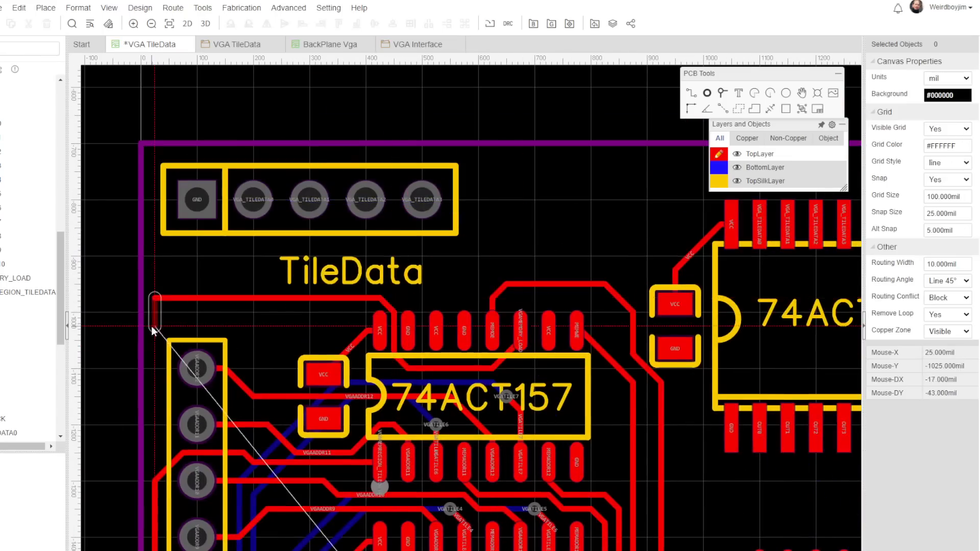
pyautogui.press('Delete')
# - Continue VGAMEMORY_LOAD through a via on the bottom layer down the board's left edge to just above the Vga Tile Data header
pyautogui.scroll(3, 133, 298)
pyautogui.click(194, 411)
pyautogui.press('b')
pyautogui.scroll(-2, 194, 411)
pyautogui.moveTo(194, 411); pyautogui.dragTo(388, 249, button='right')
pyautogui.scroll(-3, 239, 73)
pyautogui.moveTo(301, 547); pyautogui.dragTo(277, 399, button='right')
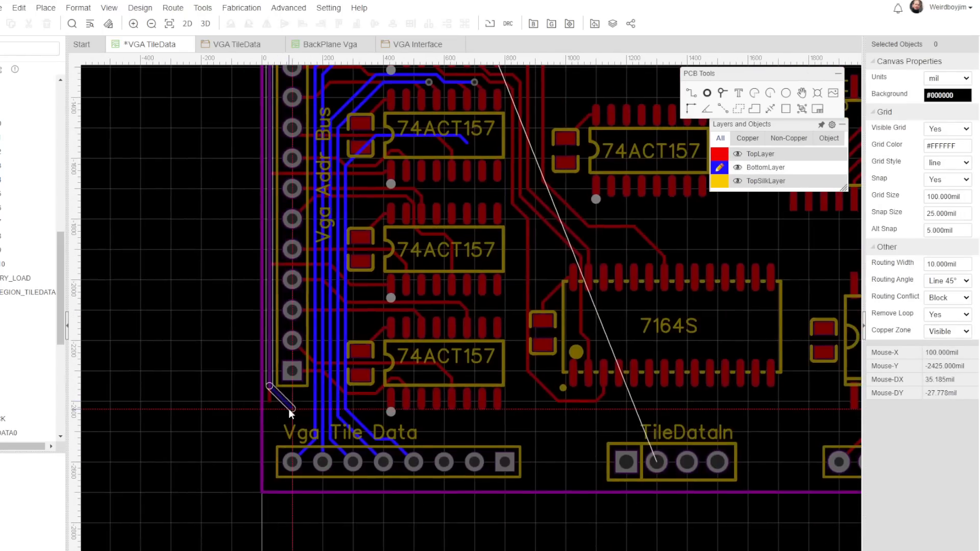
pyautogui.rightClick(289, 409)
# - Route a short MEMADDR10 track from the second 74ACT157's upper pin row down to a via inside the chip outline
pyautogui.moveTo(559, 92); pyautogui.dragTo(442, 285, button='right')
pyautogui.scroll(5, 443, 284)
pyautogui.click(278, 233)
pyautogui.click(281, 333)
pyautogui.press('b')
pyautogui.rightClick(280, 332)
pyautogui.scroll(-2, 679, 265)
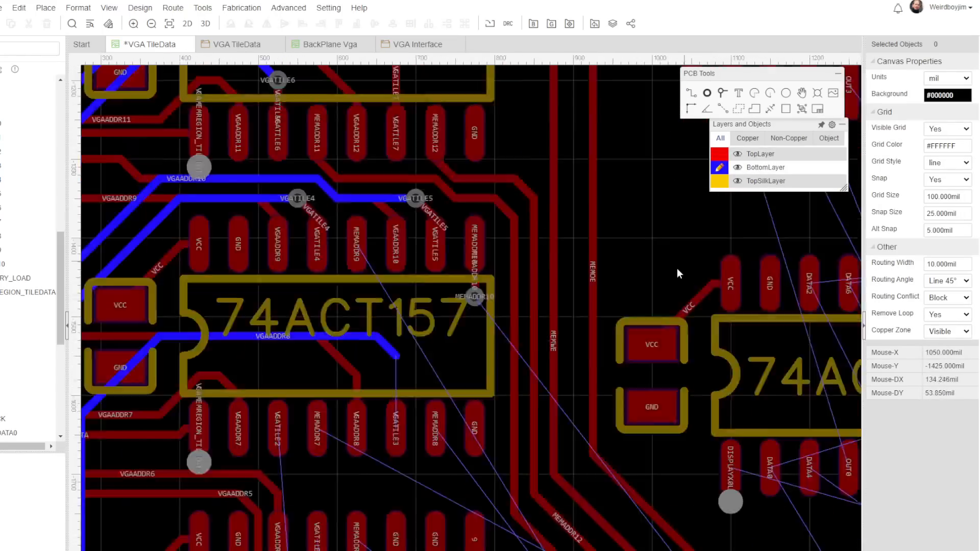
# - Route MEMADDR10 on the top layer from the 7164S's upper pin row up beside the MEMWE track
pyautogui.scroll(-1, 677, 274)
pyautogui.moveTo(777, 541); pyautogui.dragTo(553, 467, button='right')
pyautogui.press('t')
pyautogui.click(500, 439)
pyautogui.click(380, 286)
pyautogui.rightClick(380, 286)
pyautogui.moveTo(468, 140); pyautogui.dragTo(639, 133, button='right')
pyautogui.scroll(2, 665, 149)
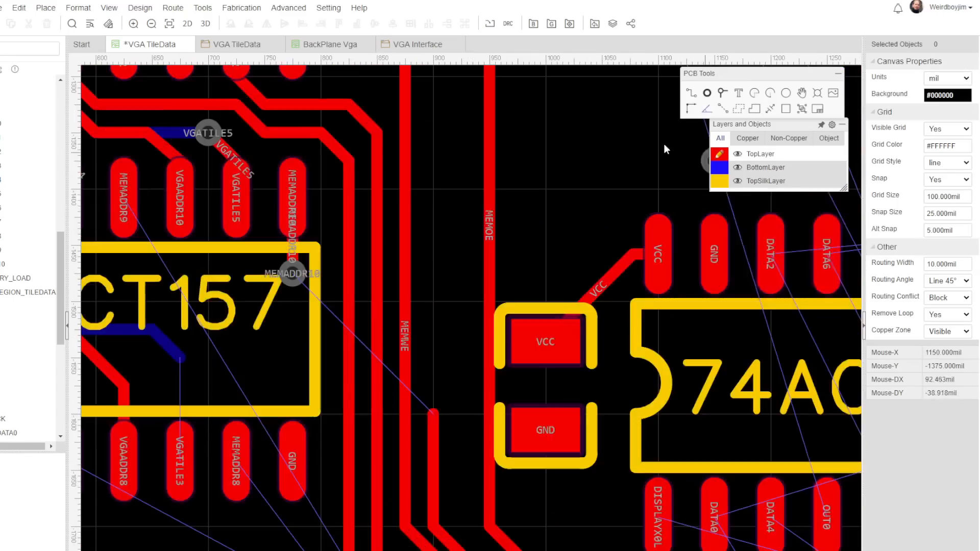
# - Link the two MEMADDR10 ends with a bottom-layer track between vias, passing under the vertical top-layer tracks
pyautogui.click(433, 411)
pyautogui.press('b')
pyautogui.click(293, 274)
pyautogui.scroll(-3, 448, 274)
pyautogui.moveTo(457, 266); pyautogui.dragTo(428, 194, button='right')
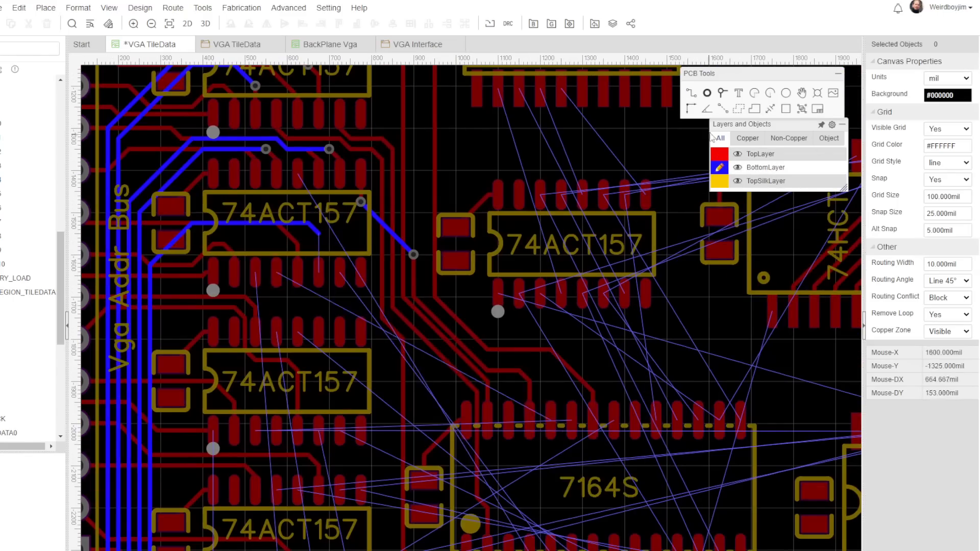
# - Route MEMADDR9 on the top layer from the 7164S's lower pin row up between the MEMWE and MEMOE tracks
pyautogui.click(719, 154)
pyautogui.click(530, 542)
pyautogui.scroll(2, 451, 276)
pyautogui.click(508, 367)
pyautogui.scroll(-1, 459, 376)
pyautogui.click(415, 190)
pyautogui.moveTo(478, 145); pyautogui.dragTo(834, 285, button='right')
pyautogui.scroll(2, 834, 286)
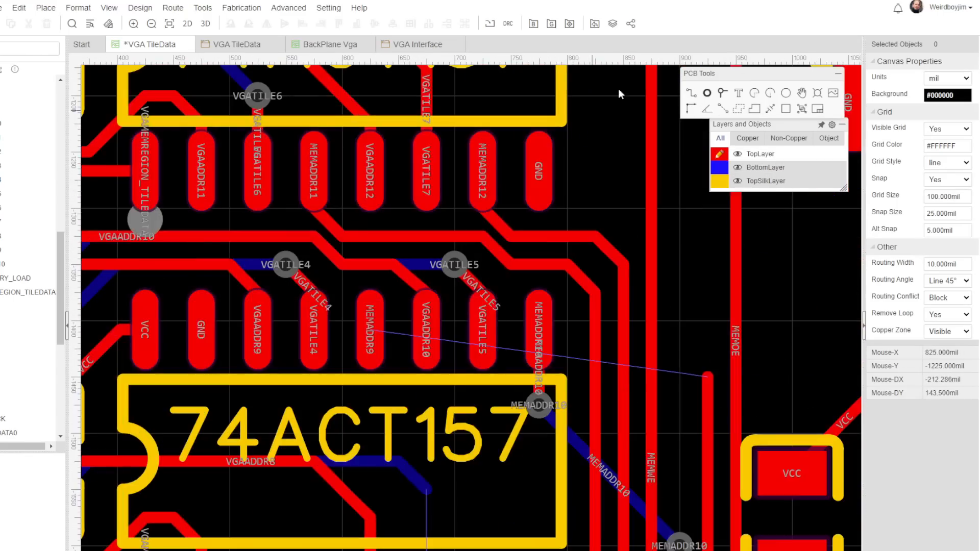
# - Connect the second 74ACT157's MEMADDR9 pin to its vertical track with a bottom-layer section between two vias
pyautogui.click(370, 330)
pyautogui.click(398, 406)
pyautogui.moveTo(512, 464); pyautogui.dragTo(477, 390, button='right')
pyautogui.click(477, 389)
pyautogui.press('b')
pyautogui.click(363, 332)
pyautogui.click(674, 302)
pyautogui.scroll(-2, 751, 251)
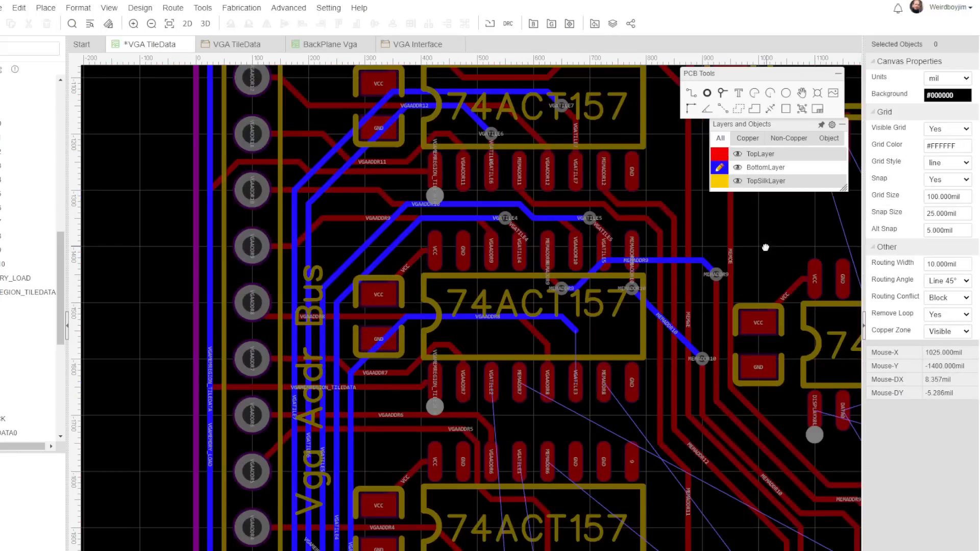
# - Shift the MEMOE and MEMADDR9 track segments above the 7164S upward to make room for another track
pyautogui.moveTo(766, 248); pyautogui.dragTo(638, 219, button='right')
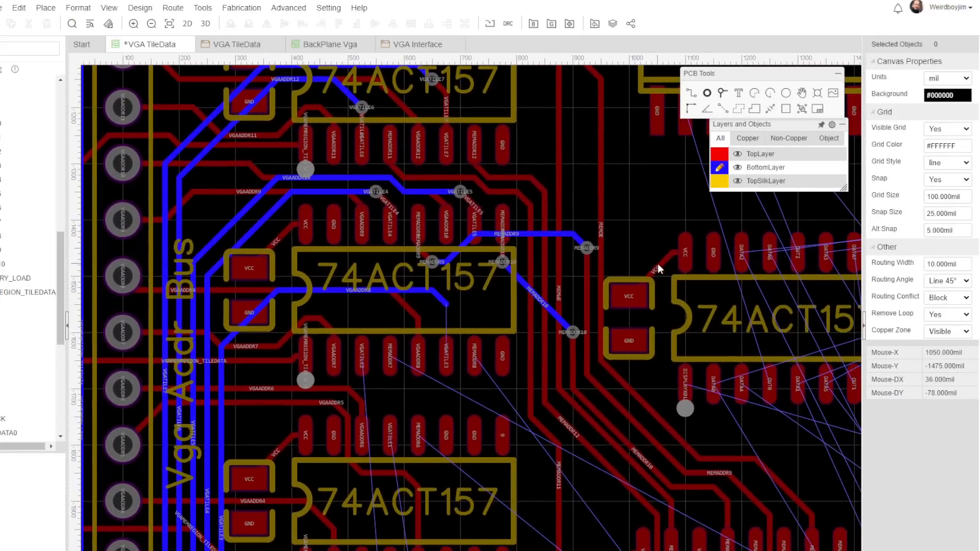
pyautogui.moveTo(756, 549); pyautogui.dragTo(630, 397, button='right')
pyautogui.moveTo(601, 307); pyautogui.dragTo(602, 293)
pyautogui.moveTo(630, 349); pyautogui.dragTo(637, 342)
pyautogui.click(617, 368)
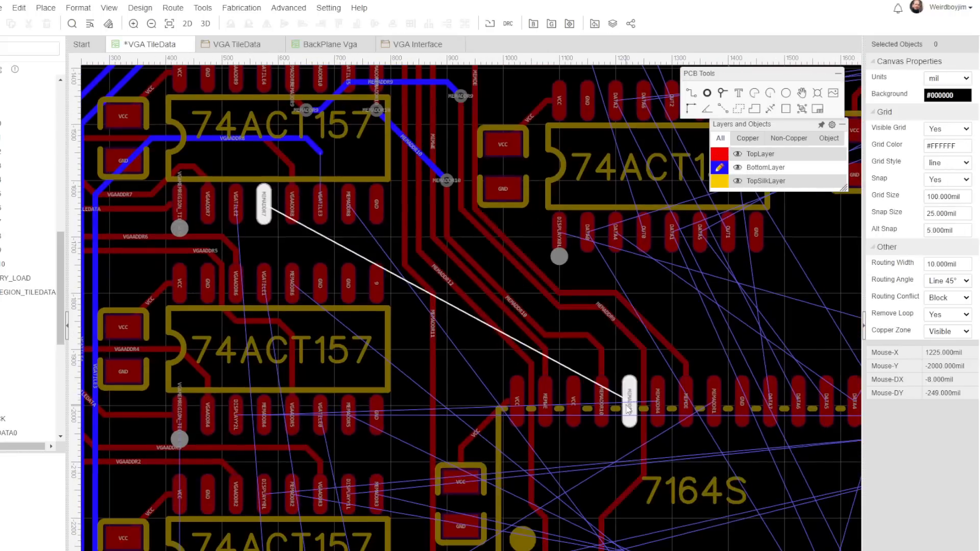
# - Route MEMADDR7 on the top layer from the 7164S's upper pin row up between the MEMADDR10 and MEMADDR9 tracks
pyautogui.click(720, 154)
pyautogui.press('w')
pyautogui.click(629, 401)
pyautogui.click(601, 321)
pyautogui.scroll(2, 494, 250)
pyautogui.scroll(-2, 465, 238)
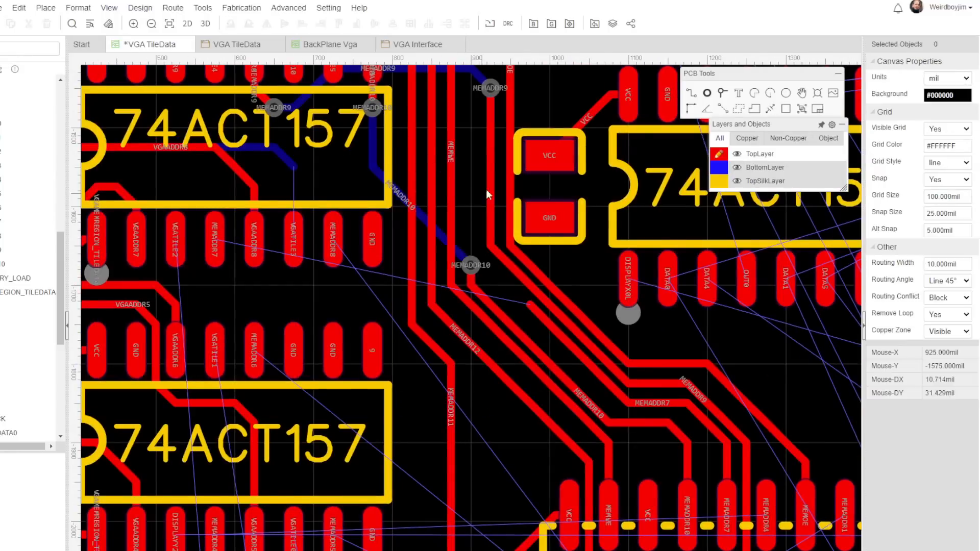
# - Extend the MEMADDR7 track farther up and move the MEMADDR10 via with its tracks up out of its way
pyautogui.moveTo(487, 190); pyautogui.dragTo(480, 310, button='right')
pyautogui.click(462, 343)
pyautogui.moveTo(442, 383); pyautogui.dragTo(442, 266)
# - Connect the second 74ACT157's MEMADDR7 pin to its vertical track with a bottom-layer section between two vias
pyautogui.press('v')
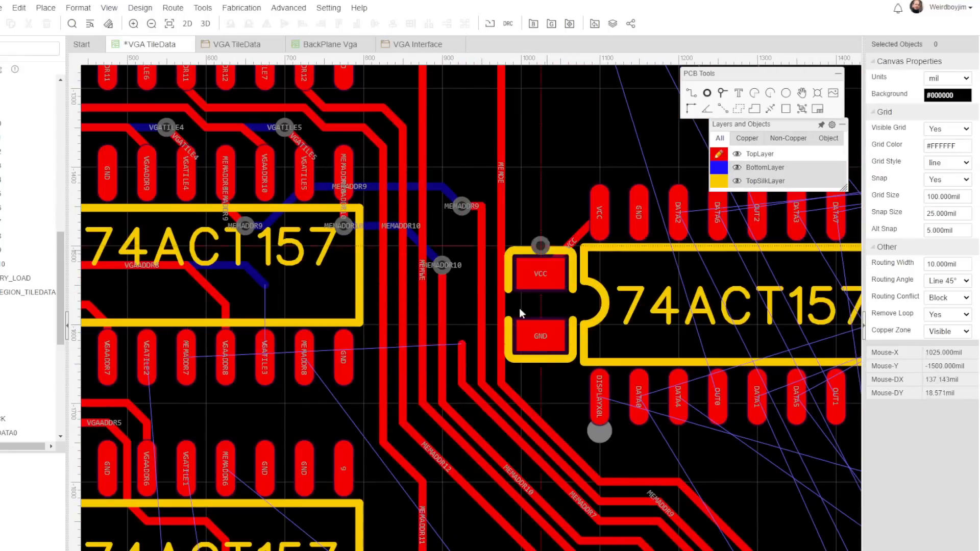
pyautogui.press('b')
pyautogui.click(185, 305)
pyautogui.click(208, 285)
pyautogui.click(462, 344)
# - Examine the remaining unrouted connections, including MEMADDR8 and the VGAMEMREGION_TILEDATA net to the TileDataIn header
pyautogui.scroll(-5, 462, 345)
pyautogui.moveTo(395, 374); pyautogui.dragTo(395, 326, button='right')
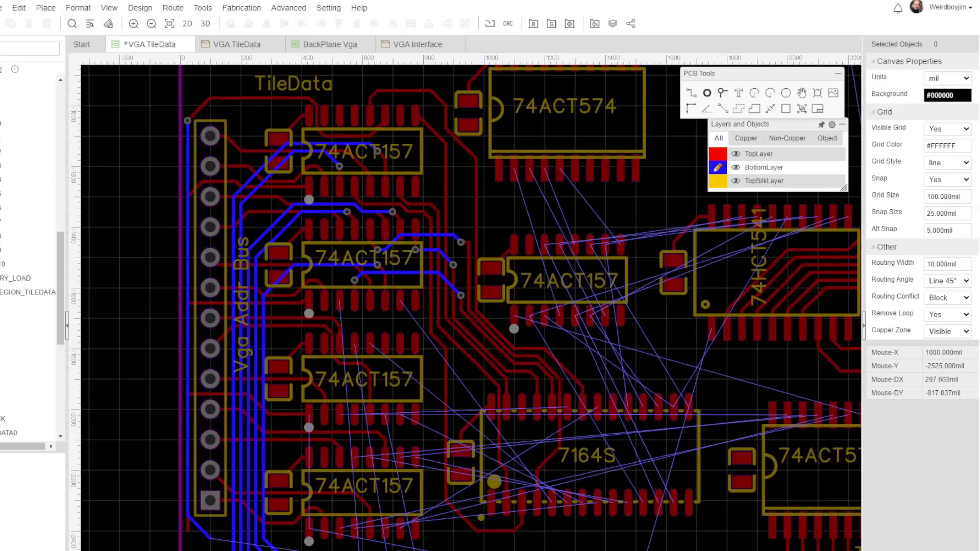
pyautogui.moveTo(561, 545); pyautogui.dragTo(495, 500, button='right')
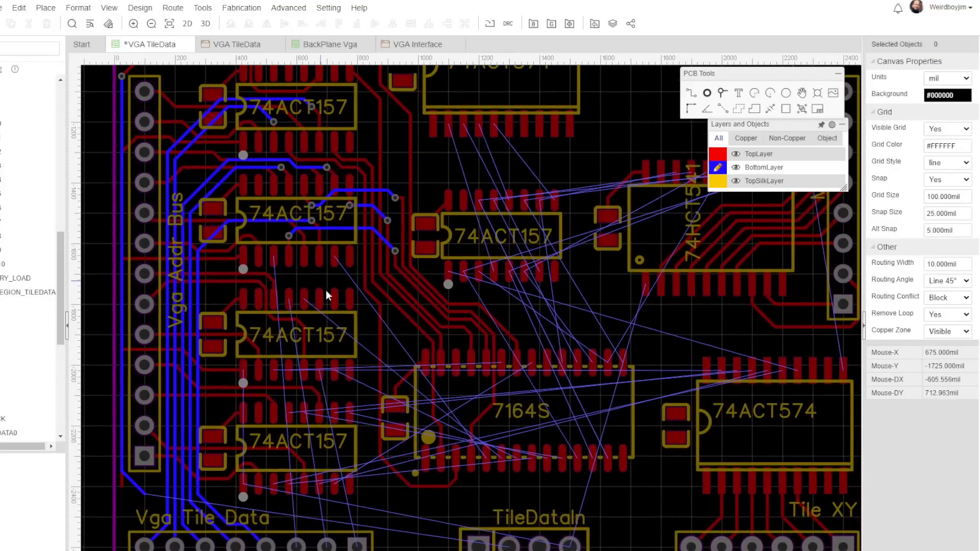
pyautogui.scroll(2, 482, 474)
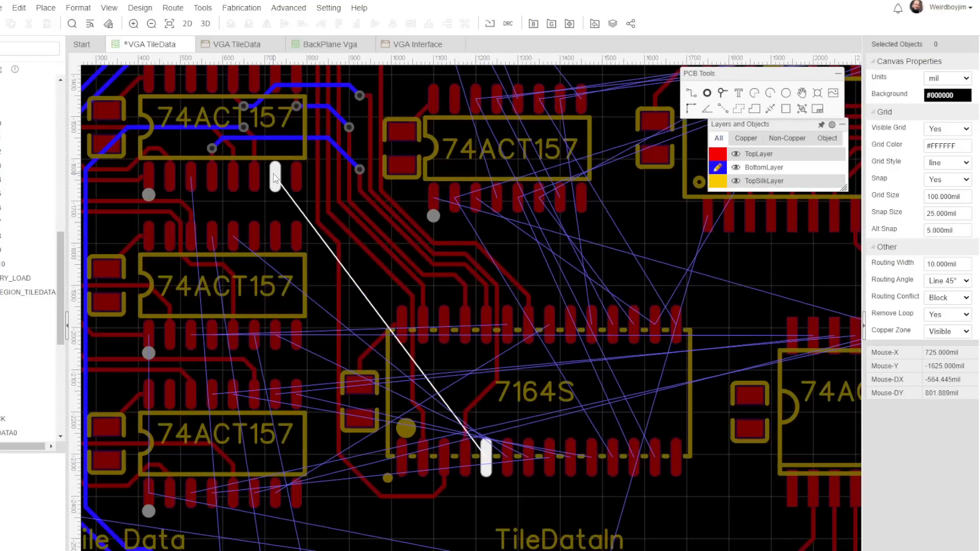
pyautogui.scroll(-2, 272, 508)
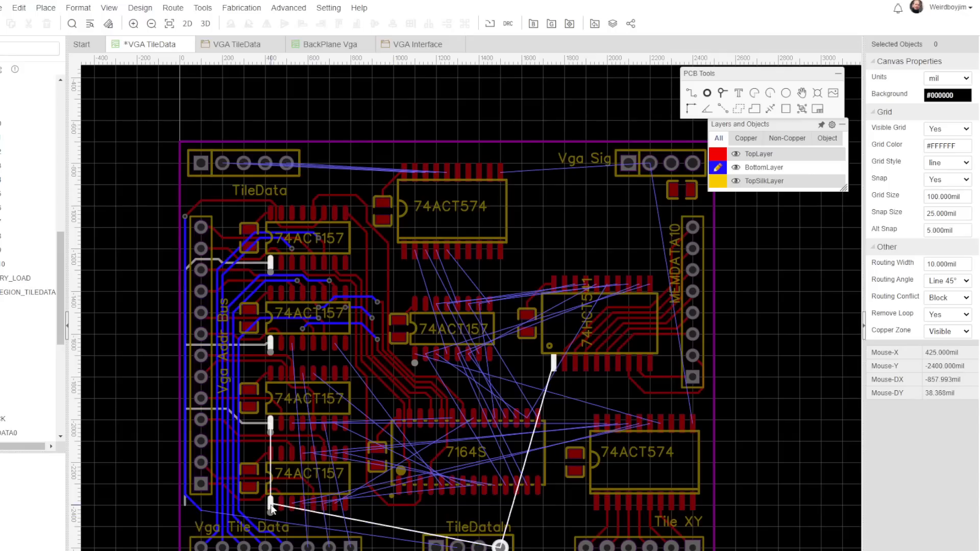
pyautogui.moveTo(394, 538); pyautogui.dragTo(363, 464, button='right')
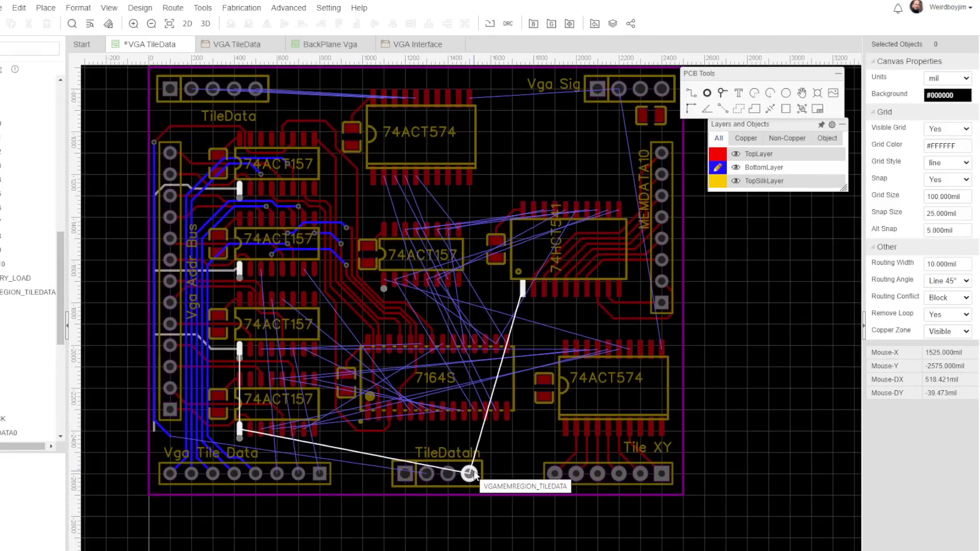
pyautogui.scroll(3, 307, 374)
pyautogui.scroll(-3, 304, 182)
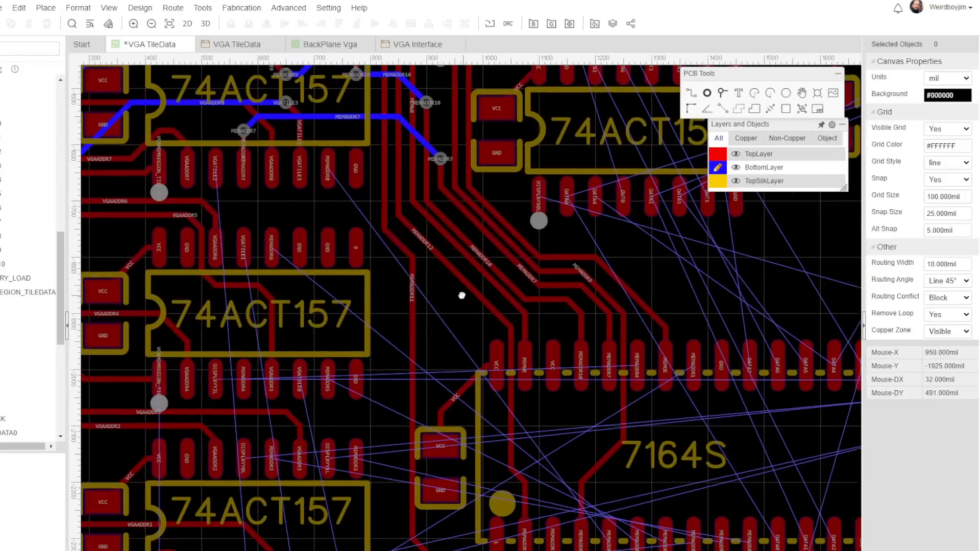
# - Route MEMADDR11 upward on the top layer from the 7164S's lower pin row to a via, then leftward on the bottom layer
pyautogui.scroll(3, 327, 177)
pyautogui.moveTo(405, 252); pyautogui.dragTo(371, 266, button='right')
pyautogui.click(378, 261)
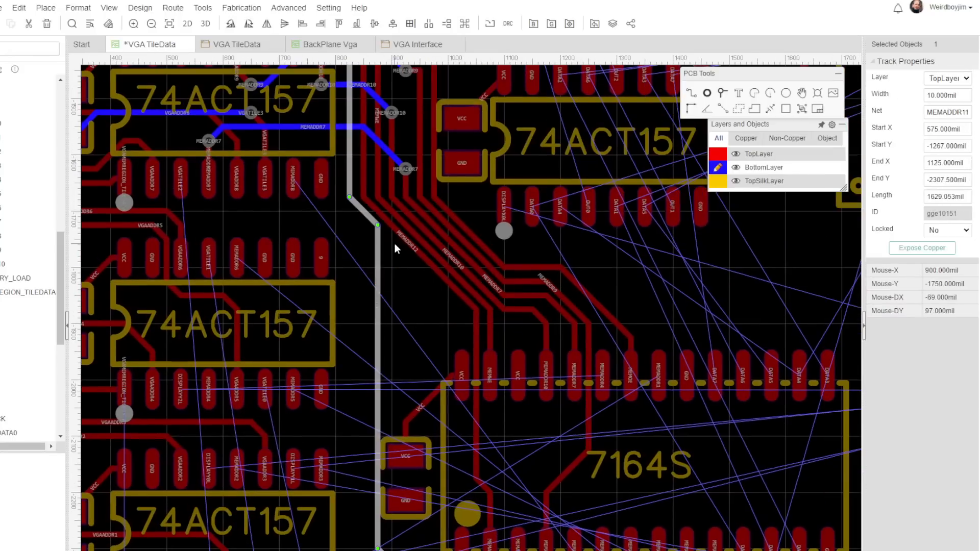
pyautogui.press('w')
pyautogui.click(516, 534)
pyautogui.click(501, 434)
pyautogui.click(503, 337)
pyautogui.press('b')
pyautogui.moveTo(518, 326); pyautogui.dragTo(514, 317, button='right')
pyautogui.click(717, 168)
pyautogui.click(499, 329)
pyautogui.click(400, 315)
pyautogui.rightClick(400, 315)
# - Reshape the existing MEMADDR11 vertical track to end at the new bottom-layer section and join both with a via
pyautogui.click(373, 299)
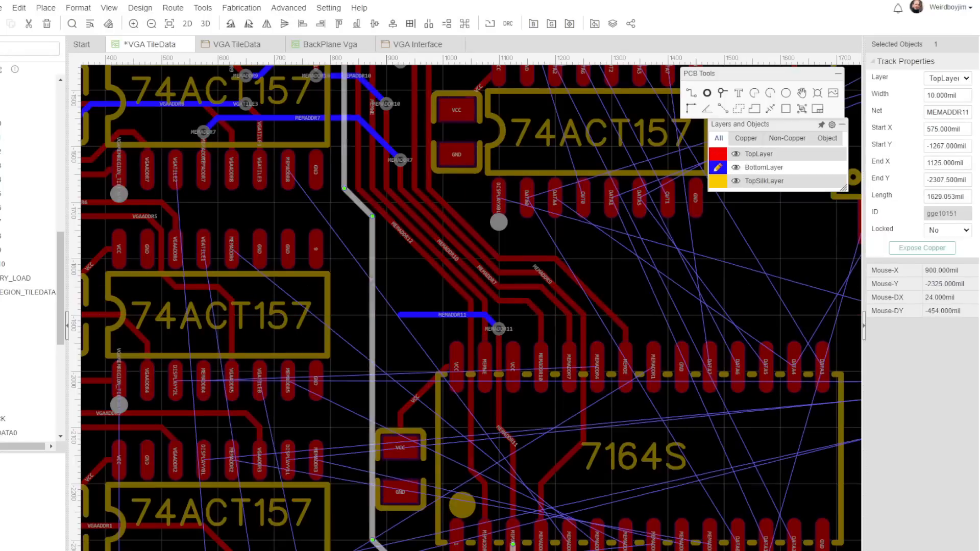
pyautogui.moveTo(372, 540); pyautogui.dragTo(400, 315)
pyautogui.press('v')
pyautogui.click(400, 315)
pyautogui.click(718, 154)
pyautogui.moveTo(460, 357); pyautogui.dragTo(422, 249, button='right')
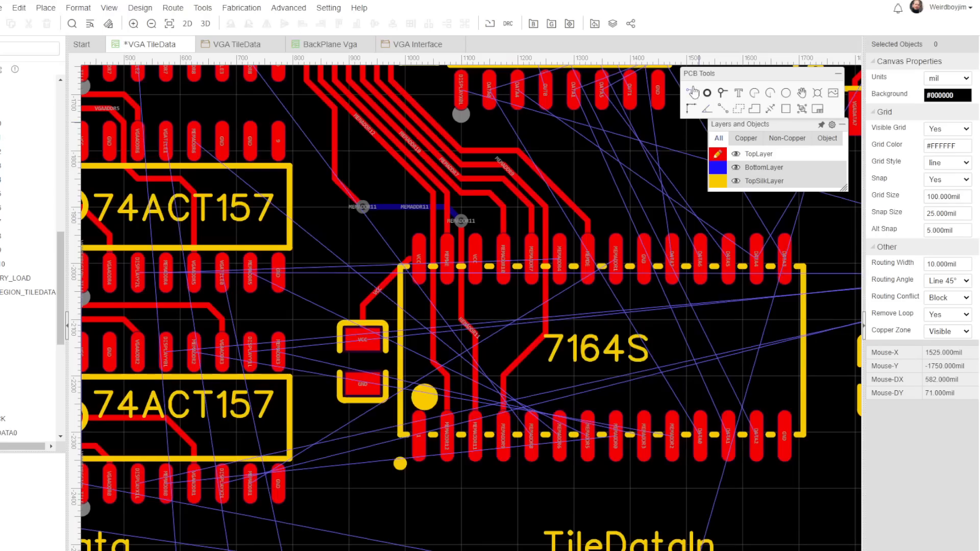
# - Route MEMADDR8 from the 7164S's lower pin row to the second 74ACT157, crossing the vertical tracks on the bottom layer between two vias
pyautogui.press('w')
pyautogui.click(489, 459)
pyautogui.click(488, 222)
pyautogui.press('b')
pyautogui.scroll(-1, 478, 209)
pyautogui.scroll(3, 391, 215)
pyautogui.click(427, 222)
pyautogui.press('t')
pyautogui.scroll(-2, 388, 199)
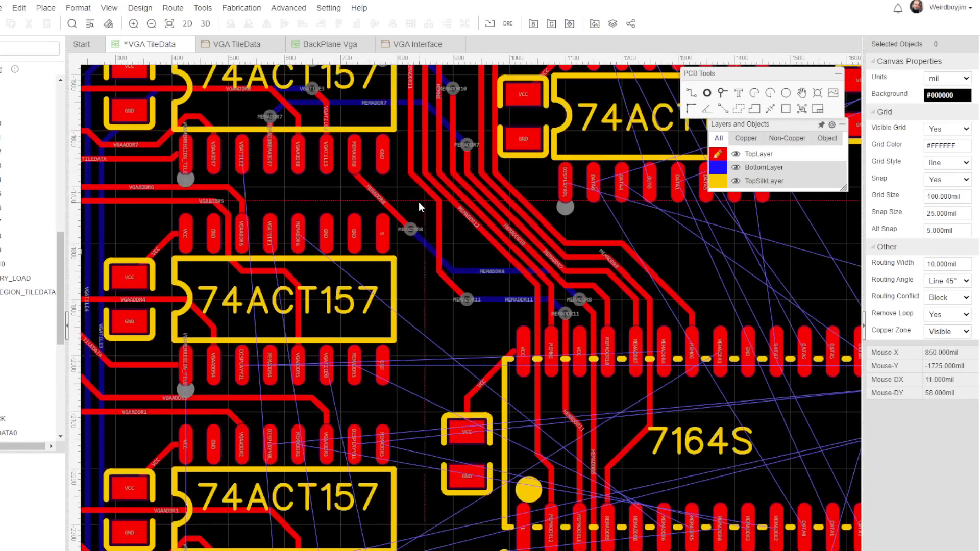
pyautogui.click(356, 168)
pyautogui.scroll(-1, 244, 167)
pyautogui.moveTo(285, 529); pyautogui.dragTo(339, 550, button='right')
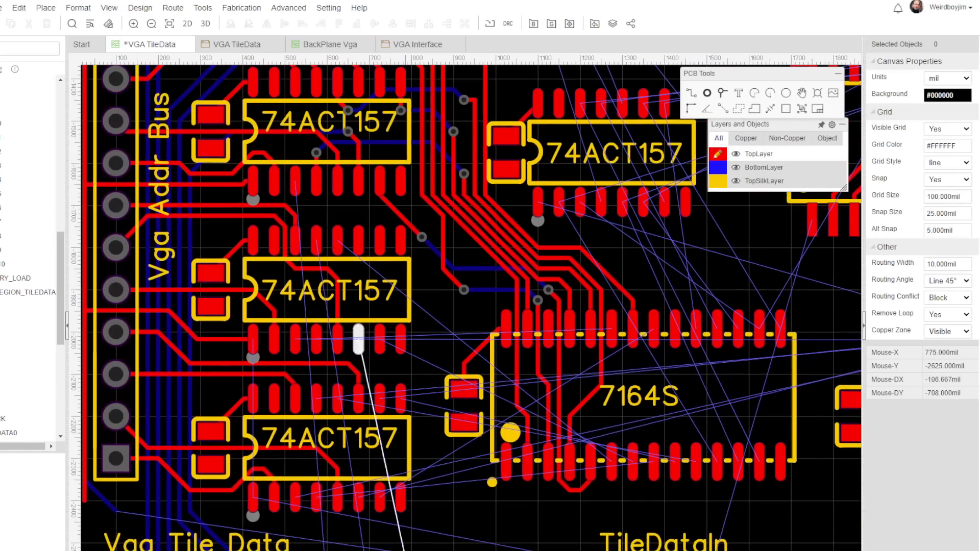
# - Route MEMADDR6 up from the 7164S's lower pin row to a via inside its outline, then leftward on the bottom layer
pyautogui.moveTo(522, 513); pyautogui.dragTo(432, 538, button='right')
pyautogui.scroll(1, 523, 489)
pyautogui.press('w')
pyautogui.click(524, 488)
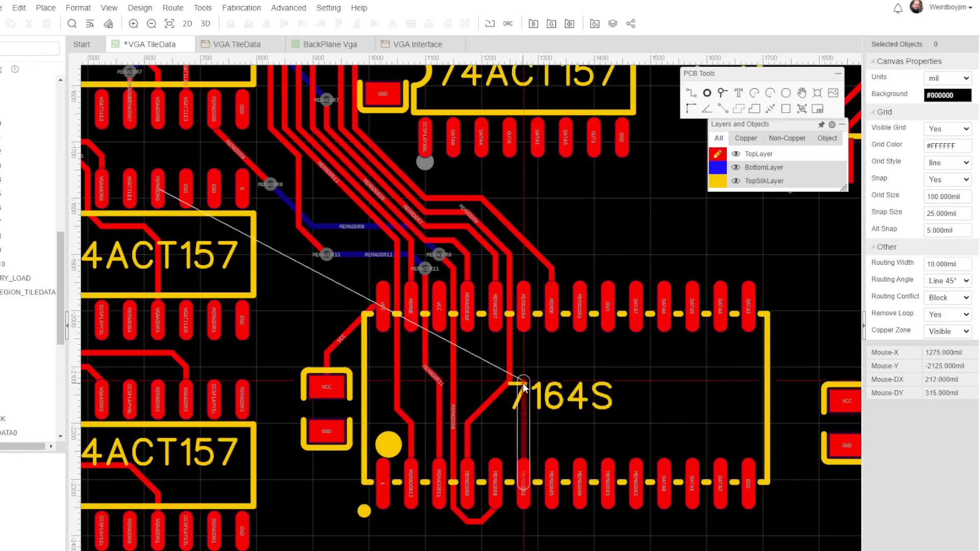
pyautogui.click(538, 368)
pyautogui.press('b')
pyautogui.click(480, 296)
# - Shift the MEMADDR8 via clear and connect the MEMADDR6 bottom-layer track through a via to the third 74ACT157's MEMADDR6 pin
pyautogui.moveTo(171, 146); pyautogui.dragTo(280, 211, button='right')
pyautogui.click(332, 178)
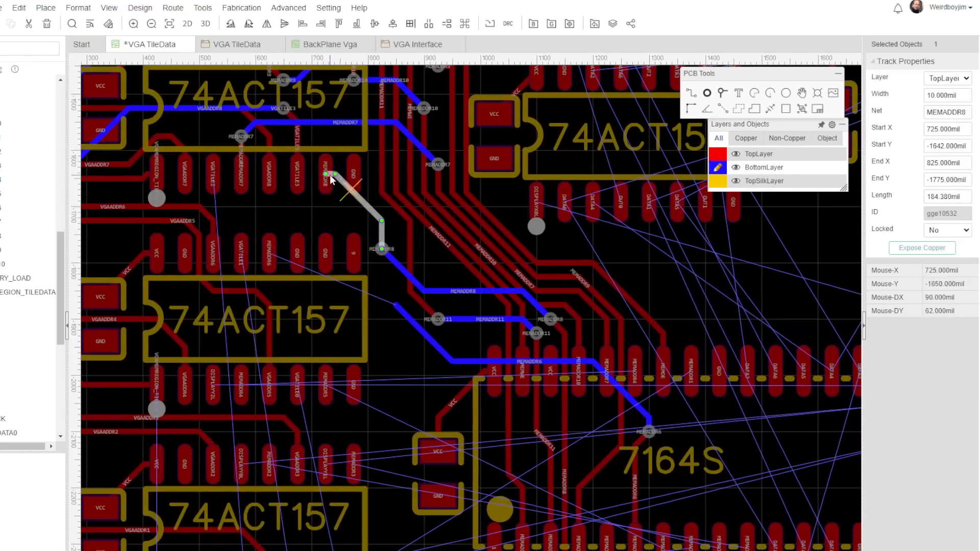
pyautogui.moveTo(381, 249); pyautogui.dragTo(395, 235)
pyautogui.scroll(1, 388, 235)
pyautogui.press('t')
pyautogui.click(226, 300)
pyautogui.click(344, 254)
pyautogui.click(404, 373)
pyautogui.scroll(-2, 413, 415)
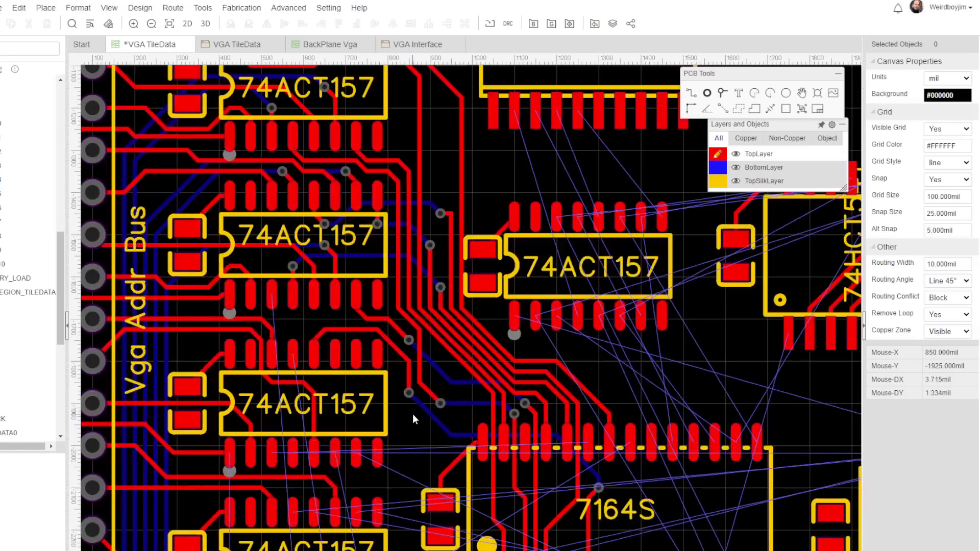
# - Route VGATILE0 and VGATILE1 on the top layer between the third 74ACT157 and the Vga Tile Data header
pyautogui.moveTo(412, 415); pyautogui.dragTo(387, 353, button='right')
pyautogui.scroll(1, 268, 289)
pyautogui.moveTo(536, 461); pyautogui.dragTo(473, 246, button='right')
pyautogui.moveTo(405, 144); pyautogui.dragTo(419, 264, button='right')
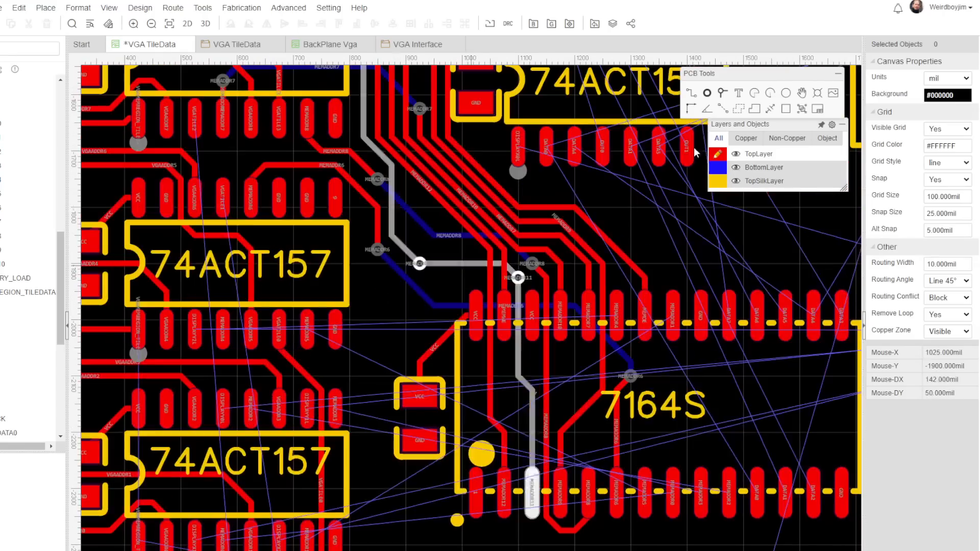
pyautogui.scroll(2, 245, 391)
pyautogui.click(283, 363)
pyautogui.press('w')
pyautogui.click(282, 315)
pyautogui.moveTo(344, 511); pyautogui.dragTo(336, 154, button='right')
pyautogui.click(329, 526)
pyautogui.scroll(-1, 381, 438)
pyautogui.moveTo(462, 393); pyautogui.dragTo(540, 481, button='right')
# - Try to route VGATILE2 on the top layer from the Vga Tile Data header up through the lowest 74ACT157
pyautogui.click(406, 510)
pyautogui.moveTo(407, 396); pyautogui.dragTo(423, 528, button='right')
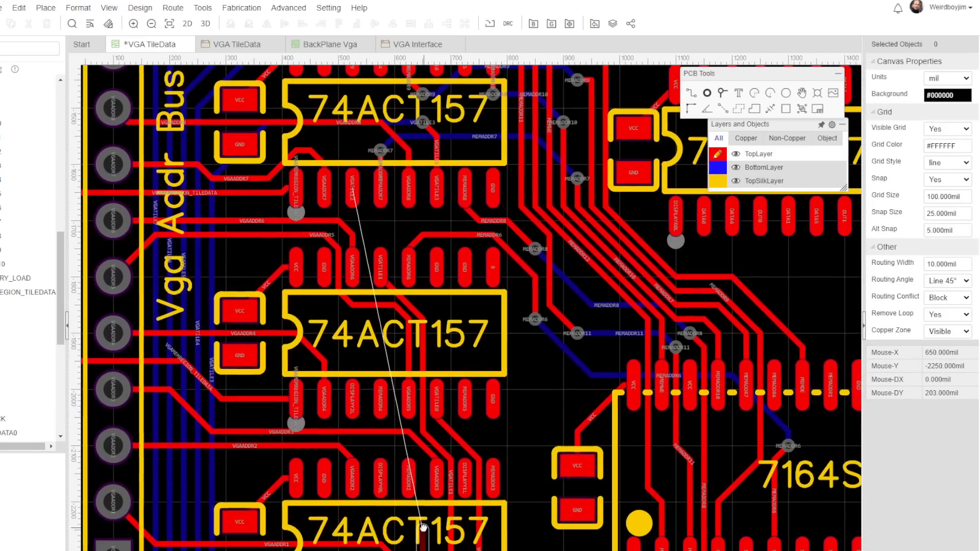
pyautogui.moveTo(544, 434); pyautogui.dragTo(555, 356, button='right')
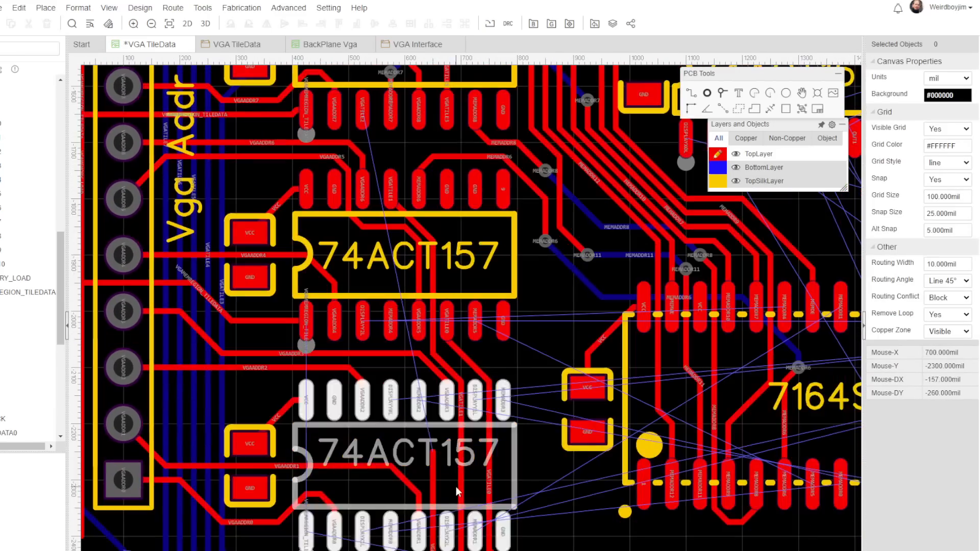
pyautogui.scroll(2, 444, 475)
pyautogui.scroll(-3, 250, 407)
pyautogui.moveTo(250, 407); pyautogui.dragTo(367, 358, button='right')
pyautogui.click(409, 466)
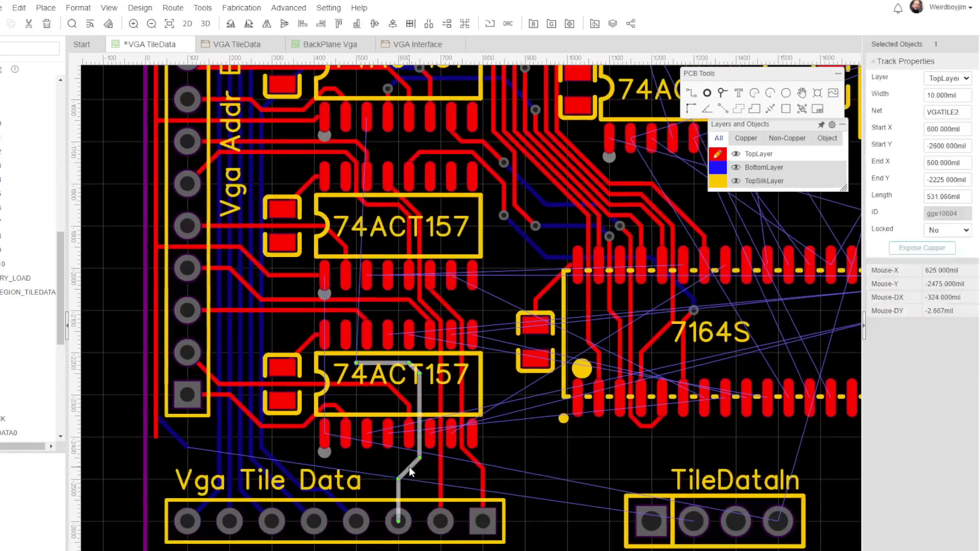
# - Route VGATILE2 on the bottom layer beside the other VGATILE tracks and connect it through a via to the second 74ACT157
pyautogui.press('b')
pyautogui.moveTo(313, 77); pyautogui.dragTo(271, 298, button='right')
pyautogui.click(322, 301)
pyautogui.scroll(4, 323, 331)
pyautogui.press('t')
pyautogui.scroll(-2, 368, 413)
pyautogui.scroll(-4, 376, 415)
pyautogui.moveTo(375, 414); pyautogui.dragTo(301, 327, button='right')
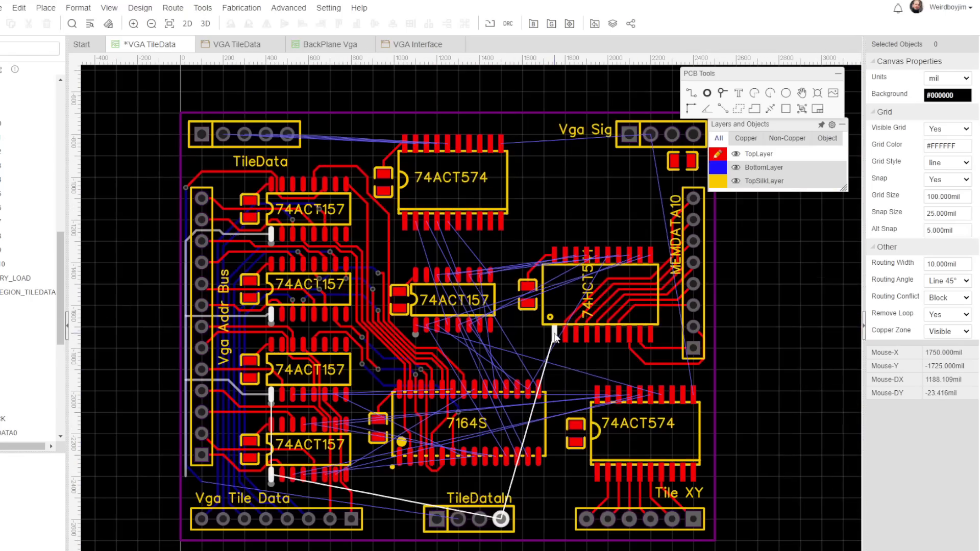
# - Switch to the VGA TileData schematic and move the VgaMemRegion_TileData net port away from the 74HCT541's OE1 pin
pyautogui.scroll(3, 556, 338)
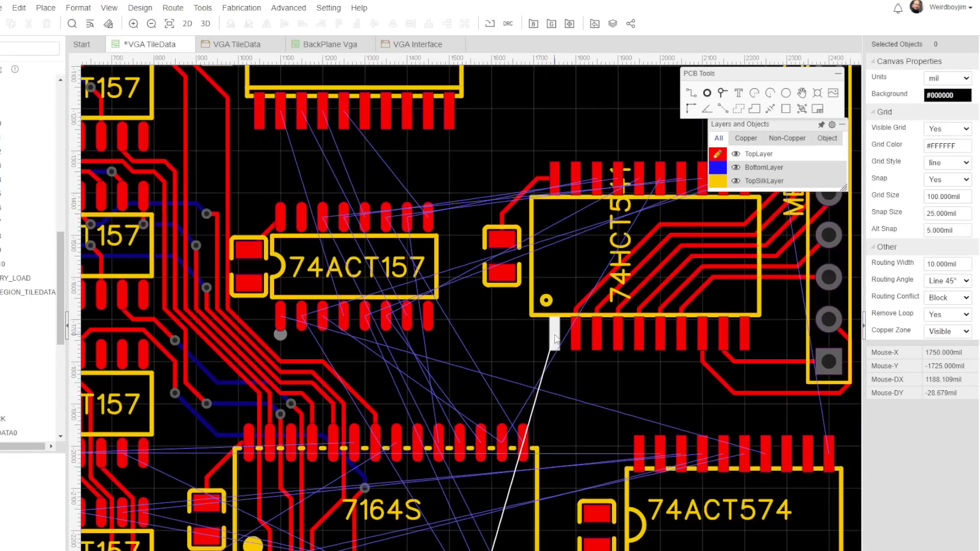
pyautogui.scroll(-3, 555, 337)
pyautogui.scroll(3, 555, 335)
pyautogui.click(236, 43)
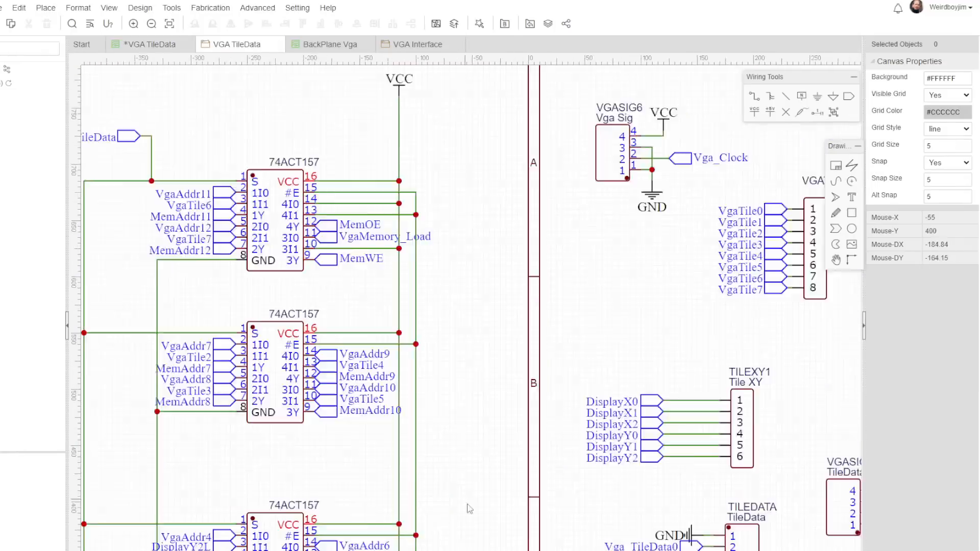
pyautogui.moveTo(467, 508); pyautogui.dragTo(221, 382, button='right')
pyautogui.scroll(-2, 220, 383)
pyautogui.scroll(-2, 599, 435)
pyautogui.moveTo(795, 302); pyautogui.dragTo(646, 305, button='right')
pyautogui.moveTo(737, 453); pyautogui.dragTo(731, 426)
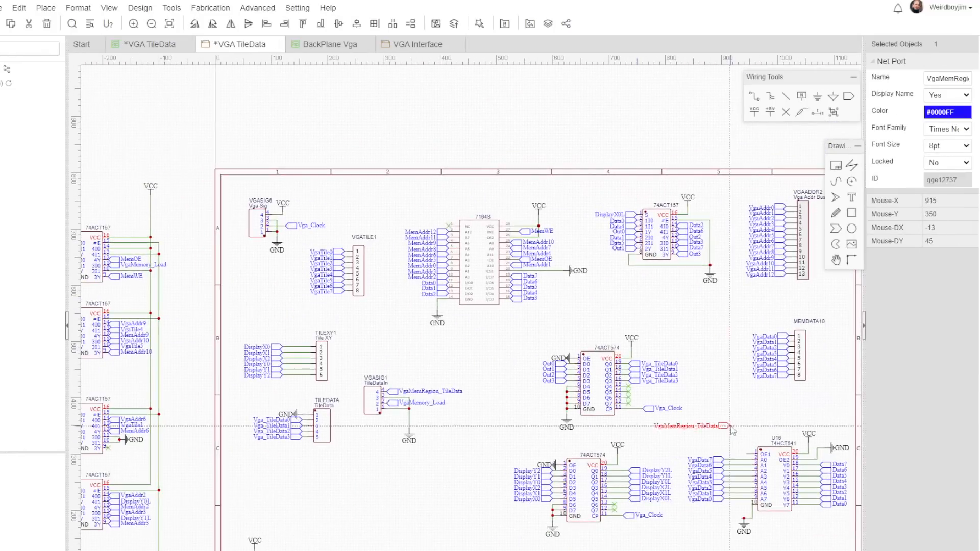
# - Place a new net port on the 74HCT541's OE1 pin and name it DataOE
pyautogui.moveTo(778, 414); pyautogui.dragTo(709, 381, button='right')
pyautogui.press('p')
pyautogui.click(677, 421)
pyautogui.scroll(4, 678, 409)
pyautogui.doubleClick(954, 79)
pyautogui.write('Vga')
pyautogui.scroll(-4, 642, 332)
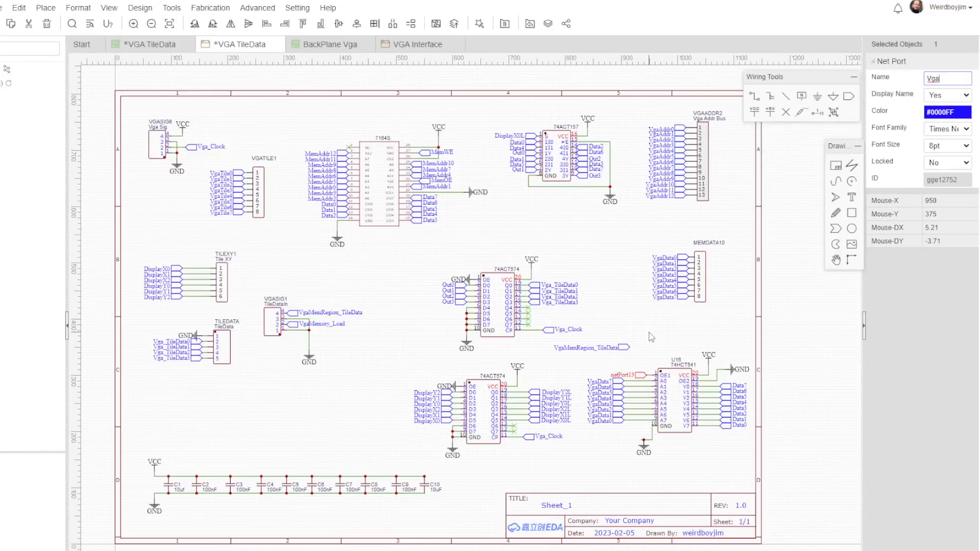
pyautogui.scroll(2, 666, 455)
pyautogui.doubleClick(941, 79)
pyautogui.write('DataOE')
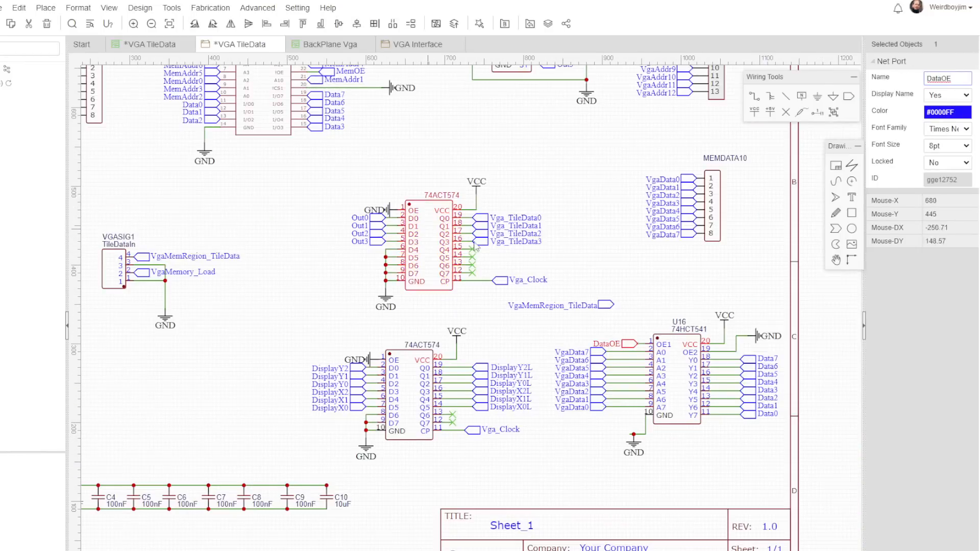
# - Place a DataOE net port on the 3Y output of the third 74ACT157
pyautogui.scroll(-3, 598, 345)
pyautogui.moveTo(598, 345); pyautogui.dragTo(734, 307, button='right')
pyautogui.scroll(10, 258, 301)
pyautogui.click(297, 354)
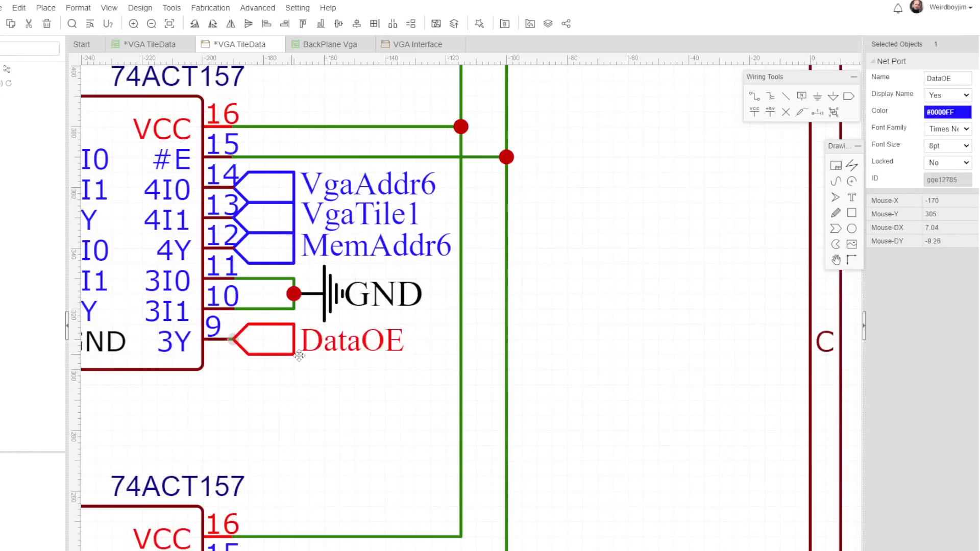
# - Rearrange the third 74ACT157's DataOE and GND symbols, leave only 3I0 grounded, and wire 3I1 to the VCC line
pyautogui.moveTo(298, 352); pyautogui.dragTo(344, 352)
pyautogui.press('Delete')
pyautogui.moveTo(332, 293); pyautogui.dragTo(347, 277)
pyautogui.scroll(-5, 351, 405)
pyautogui.scroll(3, 337, 501)
pyautogui.click(755, 97)
pyautogui.click(259, 388)
pyautogui.click(424, 388)
pyautogui.rightClick(424, 387)
pyautogui.scroll(-6, 370, 416)
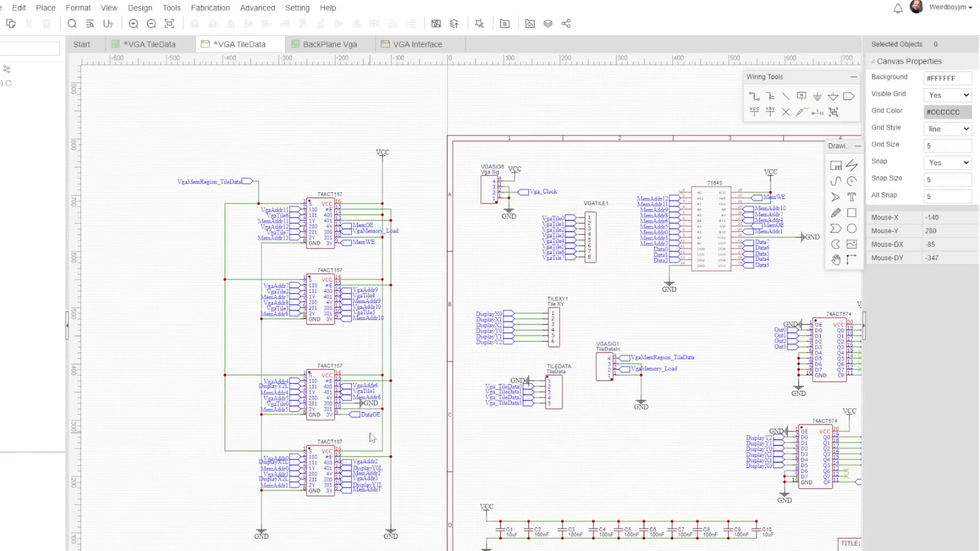
# - Update the VGA TileData PCB from the edited schematic and locate the third 74ACT157's DATAOE connection
pyautogui.scroll(3, 366, 255)
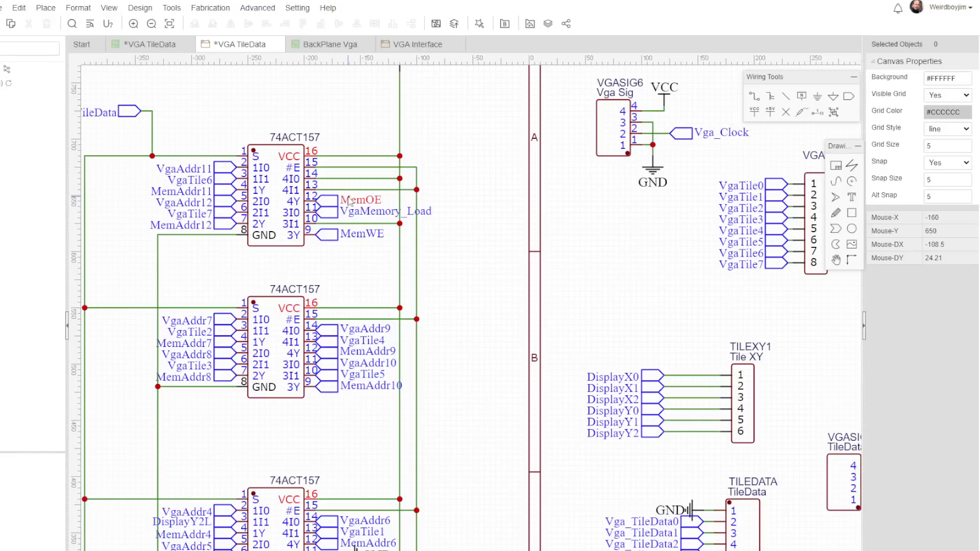
pyautogui.moveTo(500, 523); pyautogui.dragTo(464, 432, button='right')
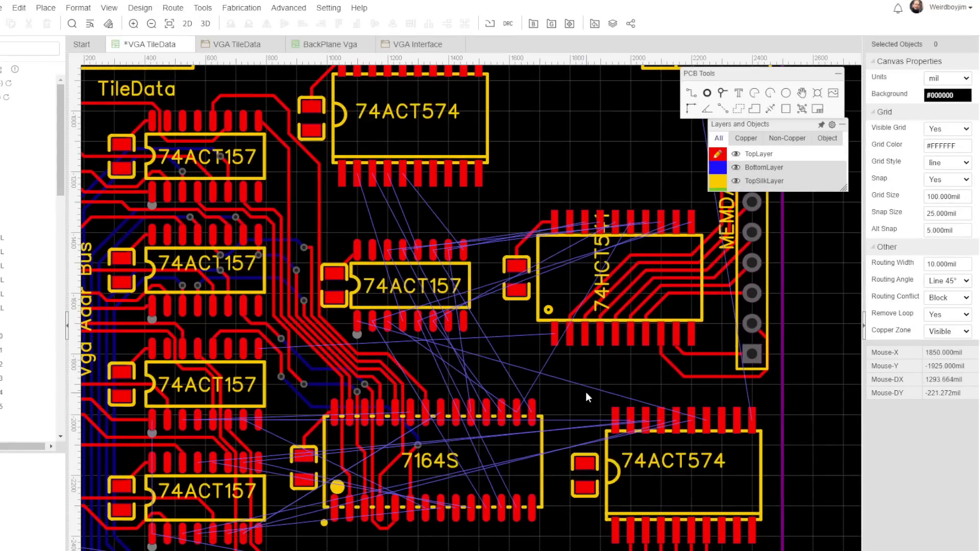
pyautogui.scroll(2, 511, 357)
pyautogui.scroll(-2, 459, 357)
pyautogui.scroll(1, 363, 357)
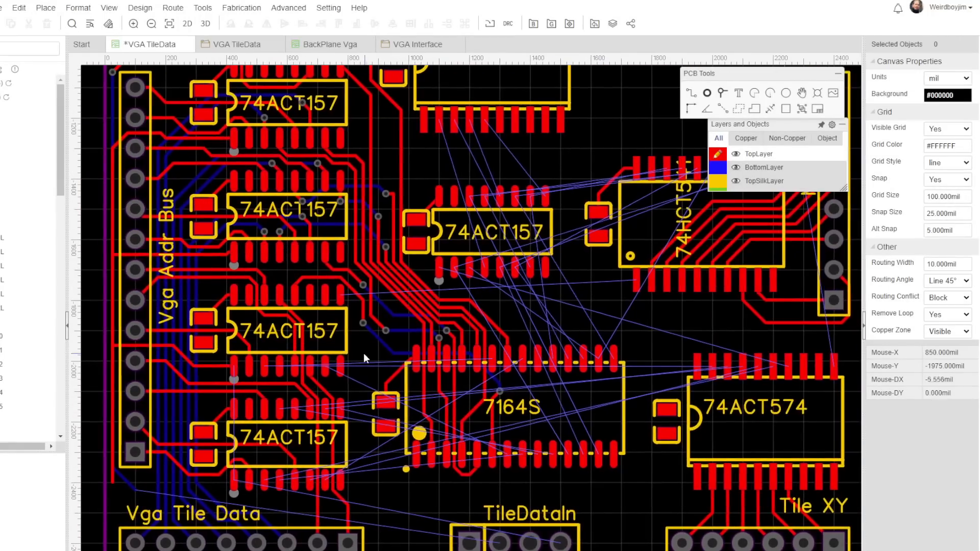
pyautogui.scroll(2, 362, 349)
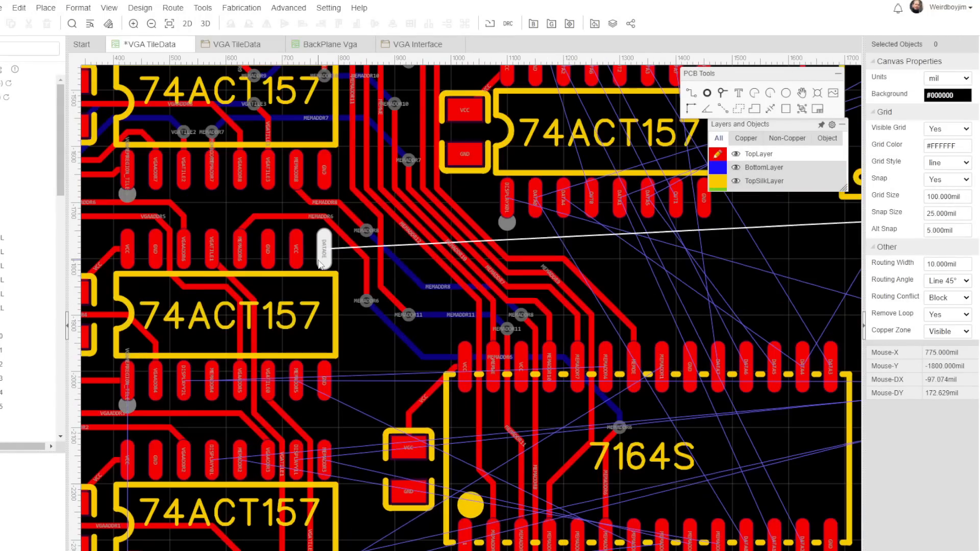
# - Route DATAOE leftward on the top layer from the 74HCT541, then through a via across the MEMADDR tracks on the bottom layer
pyautogui.moveTo(785, 237); pyautogui.dragTo(508, 324, button='right')
pyautogui.click(595, 323)
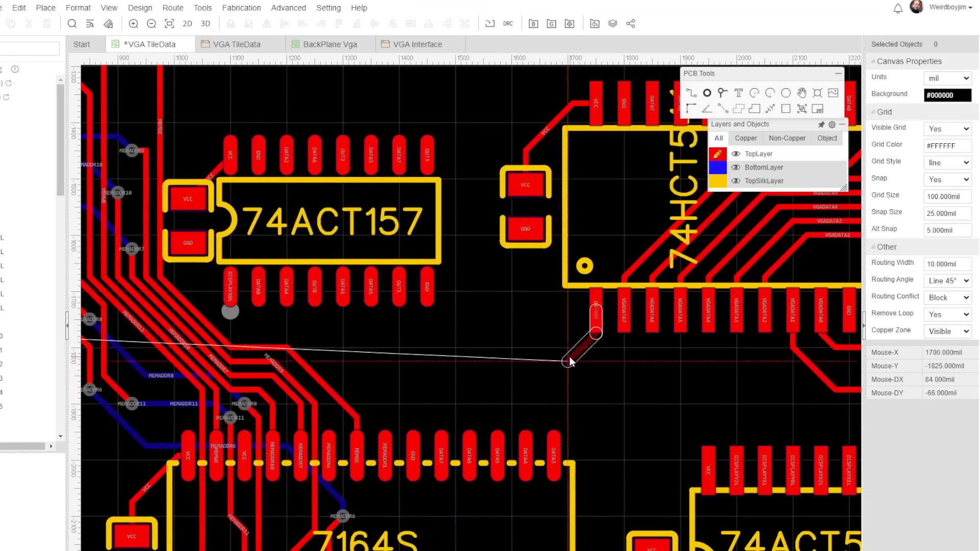
pyautogui.click(187, 290)
pyautogui.scroll(1, 188, 273)
pyautogui.moveTo(188, 276); pyautogui.dragTo(447, 278, button='right')
pyautogui.press('v')
pyautogui.click(447, 282)
pyautogui.click(419, 253)
pyautogui.moveTo(196, 313); pyautogui.dragTo(470, 211, button='right')
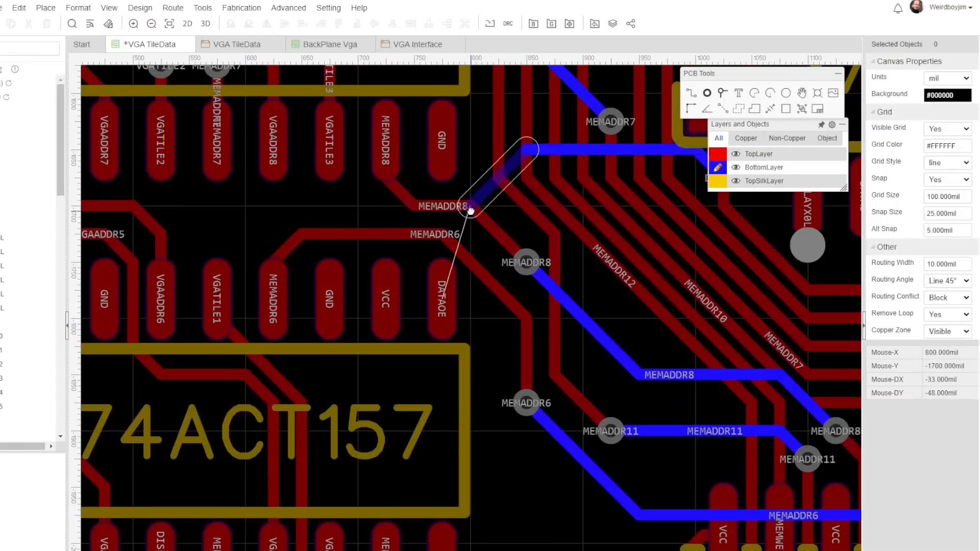
# - Bring the bottom-layer DATAOE track down to a via and link it on the top layer to the third 74ACT157's DATAOE pin
pyautogui.click(493, 341)
pyautogui.press('t')
pyautogui.click(442, 346)
pyautogui.click(442, 299)
pyautogui.rightClick(477, 350)
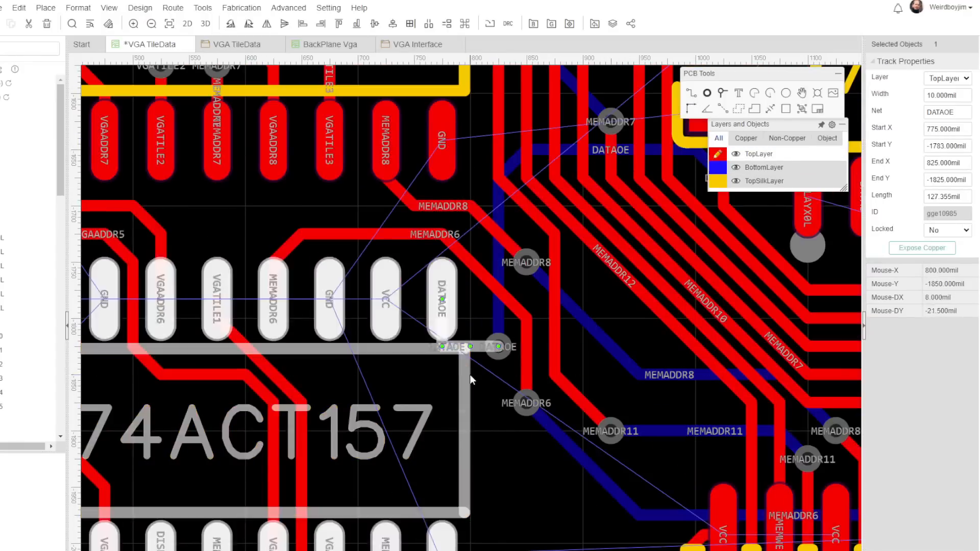
pyautogui.moveTo(443, 347); pyautogui.dragTo(442, 299)
pyautogui.scroll(3, 149, 316)
pyautogui.scroll(-4, 329, 262)
pyautogui.scroll(-3, 36, 174)
pyautogui.scroll(-3, 102, 349)
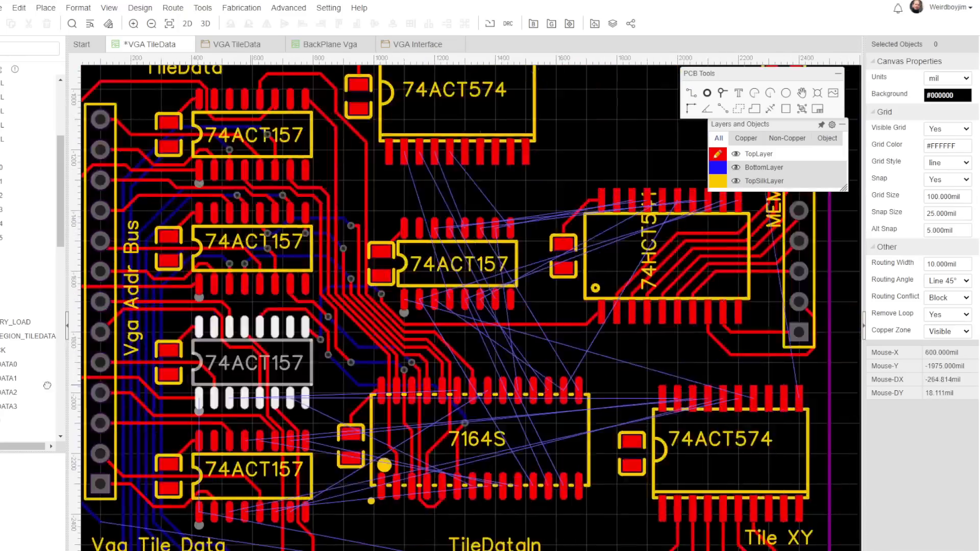
# - Extend VGAMEMREGION_TILEDATA on the top layer along the board's left and lower edges to the TileDataIn header's last pin
pyautogui.moveTo(339, 387); pyautogui.dragTo(324, 238, button='right')
pyautogui.scroll(1, 324, 238)
pyautogui.scroll(-2, 713, 429)
pyautogui.moveTo(714, 428); pyautogui.dragTo(560, 434, button='right')
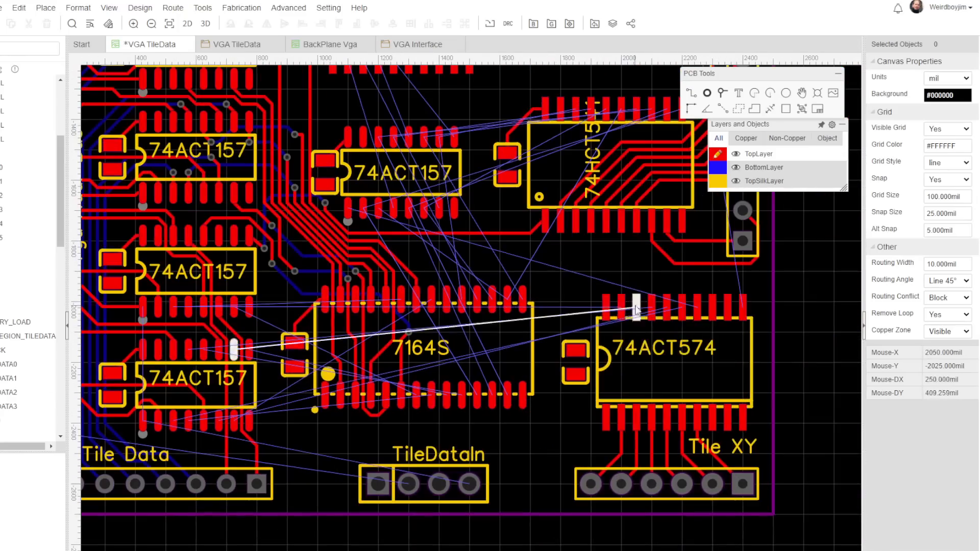
pyautogui.moveTo(153, 409); pyautogui.dragTo(371, 332, button='right')
pyautogui.scroll(1, 237, 337)
pyautogui.click(239, 339)
pyautogui.click(240, 447)
pyautogui.moveTo(814, 462); pyautogui.dragTo(420, 435, button='right')
pyautogui.click(465, 399)
pyautogui.scroll(-1, 608, 381)
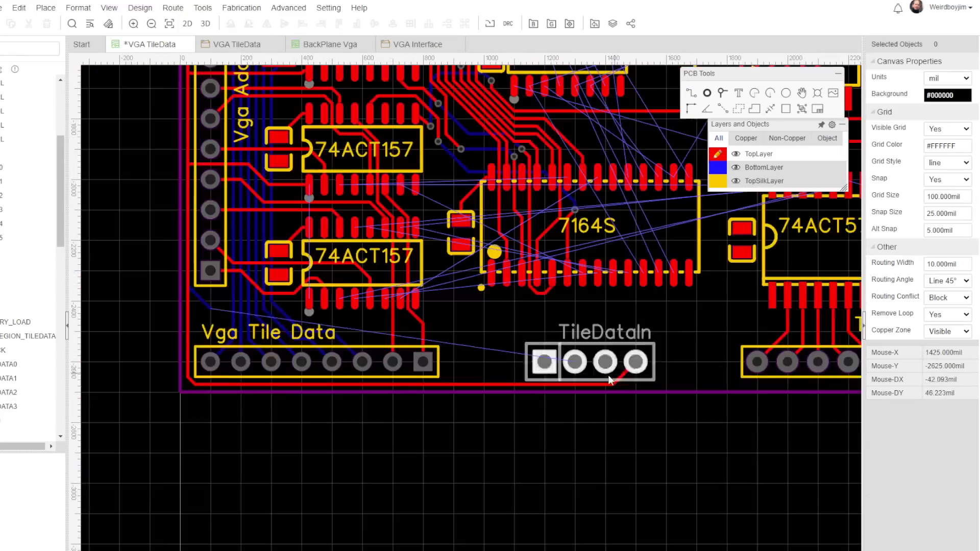
# - Route VgaMemory_Load on the top layer from the TileDataIn header beneath the Vga Tile Data header to the bottom-layer track's end
pyautogui.scroll(1, 182, 309)
pyautogui.click(730, 383)
pyautogui.click(247, 405)
pyautogui.click(224, 309)
pyautogui.moveTo(639, 345); pyautogui.dragTo(439, 406, button='right')
pyautogui.scroll(-2, 439, 406)
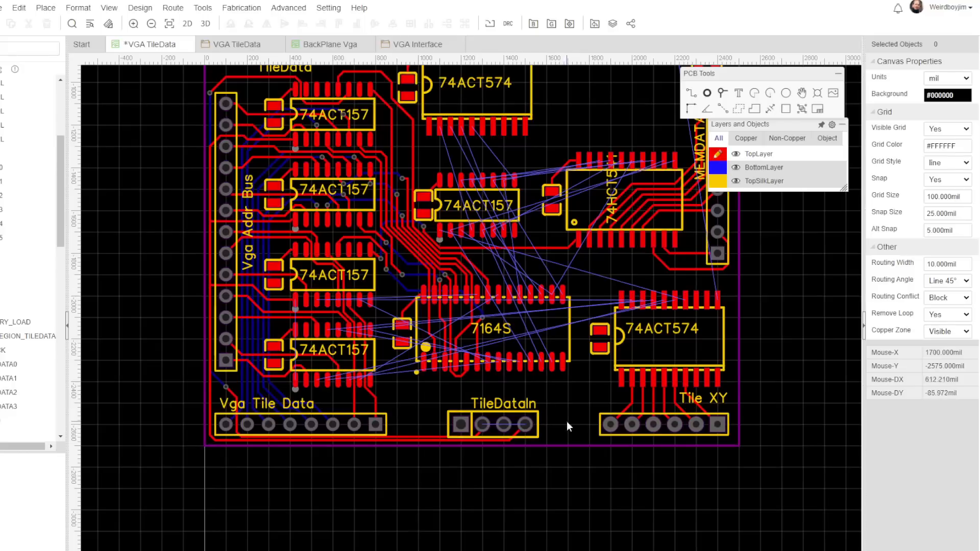
# - Route the lower 74ACT574's DISPLAYY2L, DISPLAYY1L, DISPLAYY0L, DISPLAYX2L and DISPLAYX1L pins down on the top layer to vias inside its outline
pyautogui.scroll(1, 387, 397)
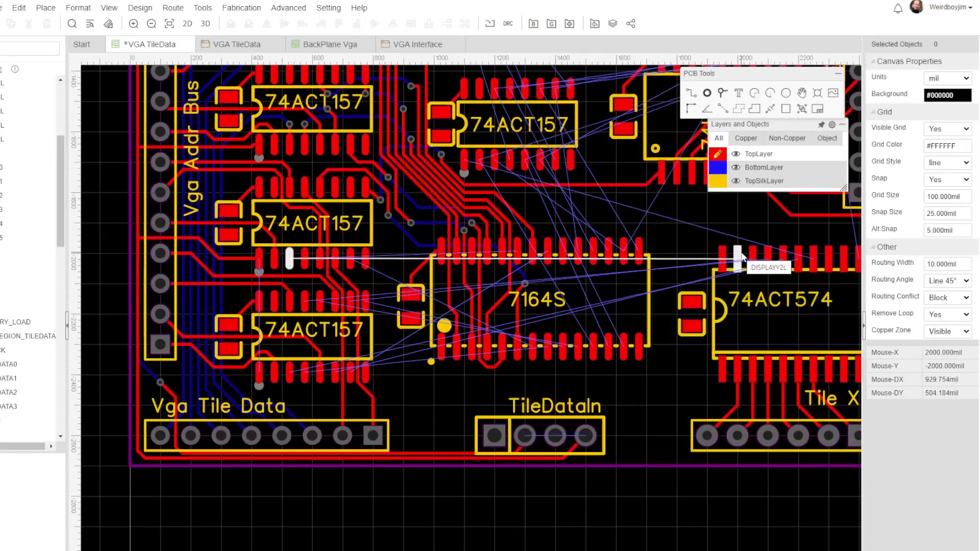
pyautogui.click(798, 261)
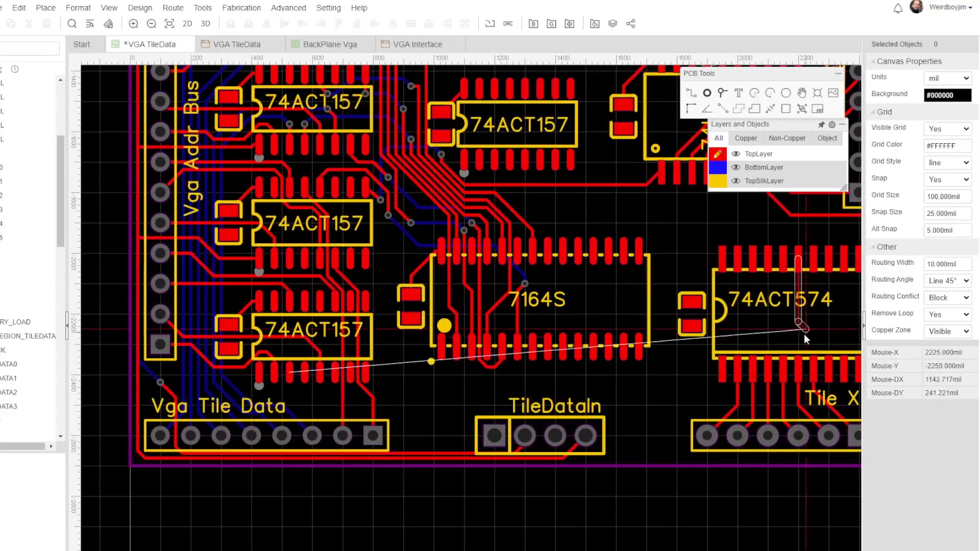
pyautogui.rightClick(776, 345)
pyautogui.scroll(2, 839, 294)
pyautogui.click(691, 186)
pyautogui.click(575, 323)
pyautogui.click(730, 345)
# - Route DISPLAYX1L and DISPLAYX2L on the bottom layer from their 74ACT574 vias down and across toward the lowest 74ACT157
pyautogui.press('b')
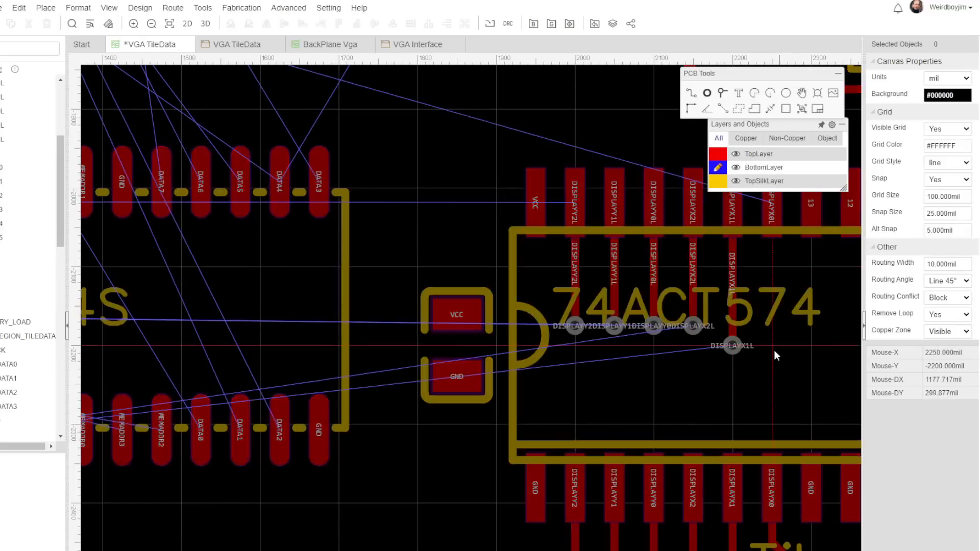
pyautogui.click(730, 345)
pyautogui.moveTo(219, 417); pyautogui.dragTo(649, 416, button='right')
pyautogui.scroll(-3, 648, 417)
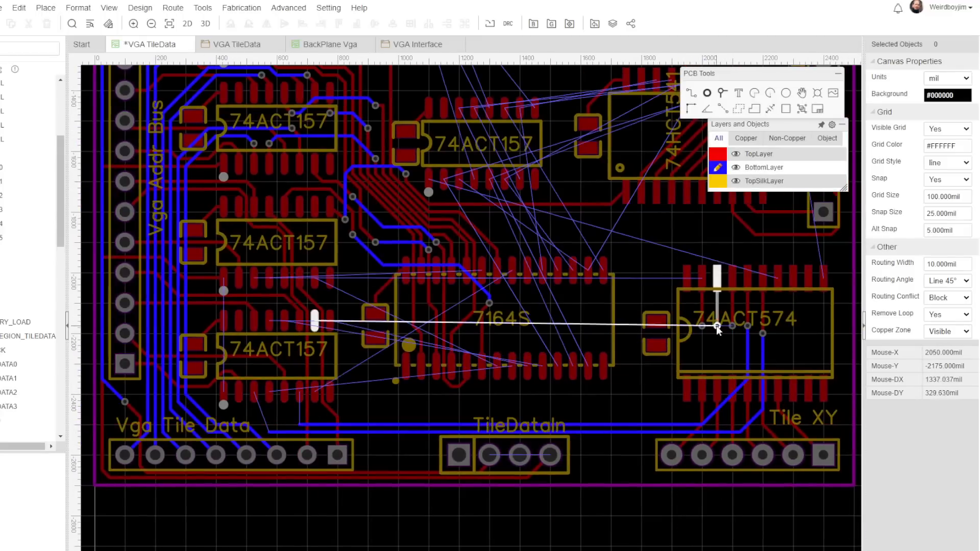
# - Route DISPLAYY2L on the bottom layer from its 74ACT574 via beneath the 7164S to the inside of the third 74ACT157
pyautogui.click(352, 250)
pyautogui.click(261, 250)
pyautogui.rightClick(261, 250)
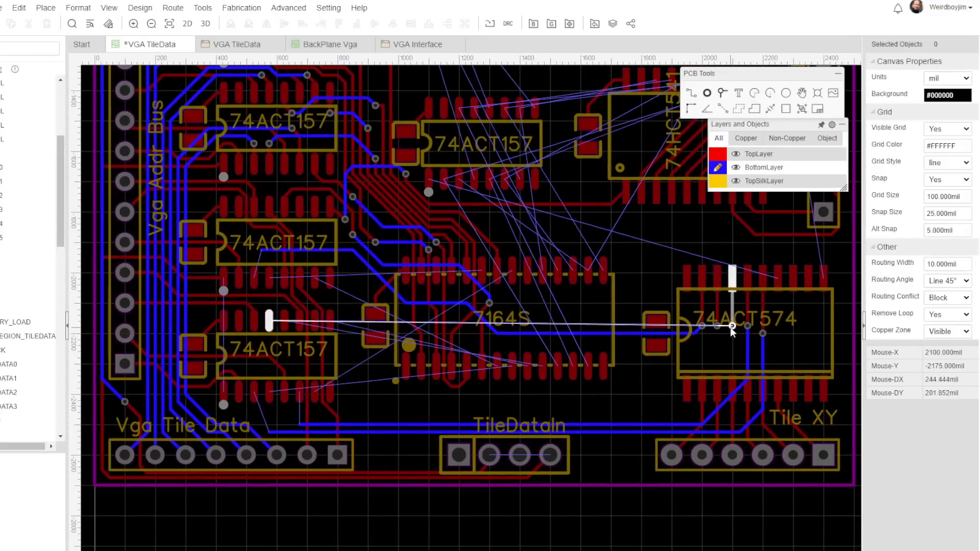
# - Move DISPLAYY2L's via at the 74ACT574 up toward the outline's corner and shift its bottom-layer track under the 7164S up to match
pyautogui.scroll(4, 702, 322)
pyautogui.moveTo(507, 361); pyautogui.dragTo(507, 306)
pyautogui.moveTo(506, 306); pyautogui.dragTo(782, 373, button='right')
pyautogui.moveTo(429, 346); pyautogui.dragTo(429, 325)
pyautogui.scroll(4, 626, 326)
pyautogui.moveTo(626, 362); pyautogui.dragTo(626, 310)
pyautogui.scroll(-4, 721, 429)
# - Move DISPLAYY1L's via beside the DISPLAYY2L via and route it on the bottom layer beneath the 7164S toward the lowest 74ACT157
pyautogui.click(725, 444)
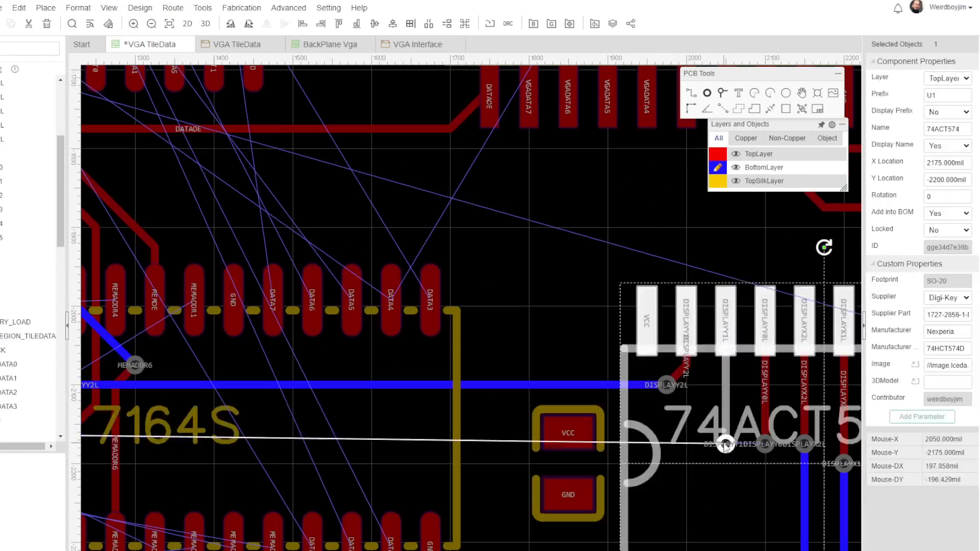
pyautogui.moveTo(725, 444); pyautogui.dragTo(687, 405)
pyautogui.press('w')
pyautogui.scroll(-1, 696, 408)
pyautogui.click(692, 407)
pyautogui.moveTo(306, 403); pyautogui.dragTo(744, 399, button='right')
pyautogui.click(467, 375)
pyautogui.scroll(-1, 467, 376)
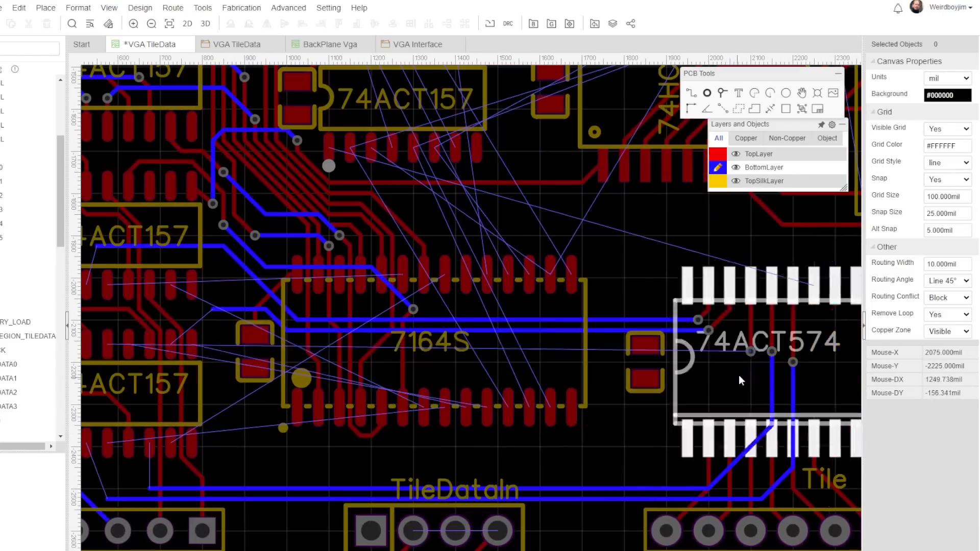
# - Route DISPLAYY0L on the bottom layer from its 74ACT574 via straight across beneath the 7164S to the lowest 74ACT157's upper pins
pyautogui.press('w')
pyautogui.click(750, 351)
pyautogui.click(139, 341)
pyautogui.rightClick(139, 341)
# - Link the end of the bottom-layer DISPLAYY2L track through a via to the third 74ACT157's DISPLAYY2L pin on the top layer
pyautogui.moveTo(206, 304); pyautogui.dragTo(603, 315, button='right')
pyautogui.scroll(3, 603, 314)
pyautogui.press('t')
pyautogui.scroll(-2, 277, 267)
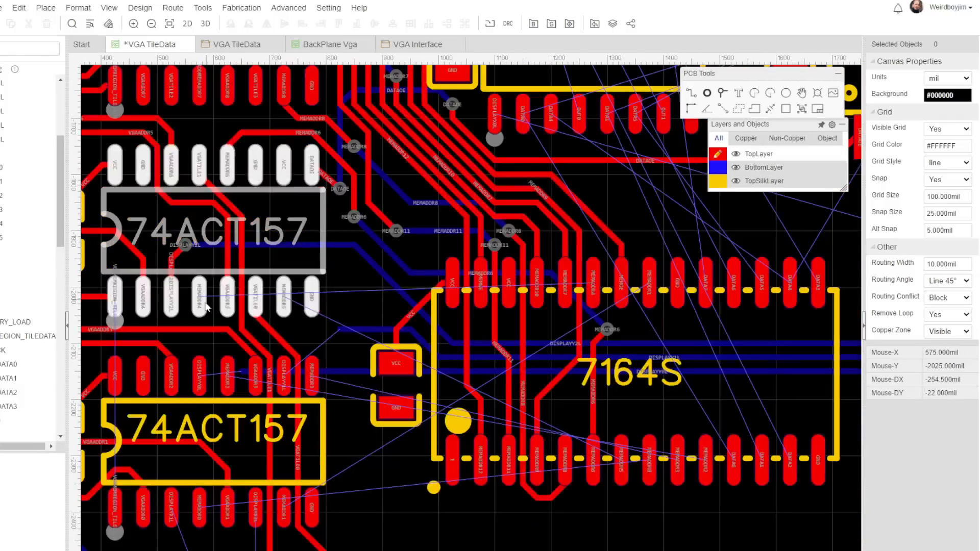
# - Move MEMADDR6's via beside the third 74ACT157 down to Y -1900 mil, in line with the MEMADDR11 via
pyautogui.click(361, 244)
pyautogui.click(354, 217)
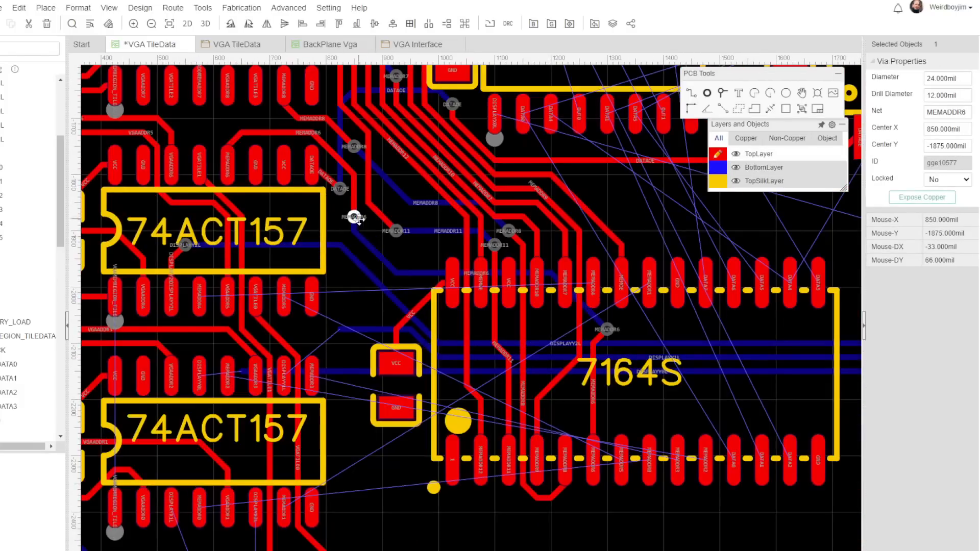
pyautogui.moveTo(552, 218)
pyautogui.mouseDown()
pyautogui.moveTo(545, 225)
pyautogui.moveTo(542, 213)
pyautogui.mouseUp()
pyautogui.moveTo(543, 213); pyautogui.dragTo(448, 241, button='right')
pyautogui.click(478, 249)
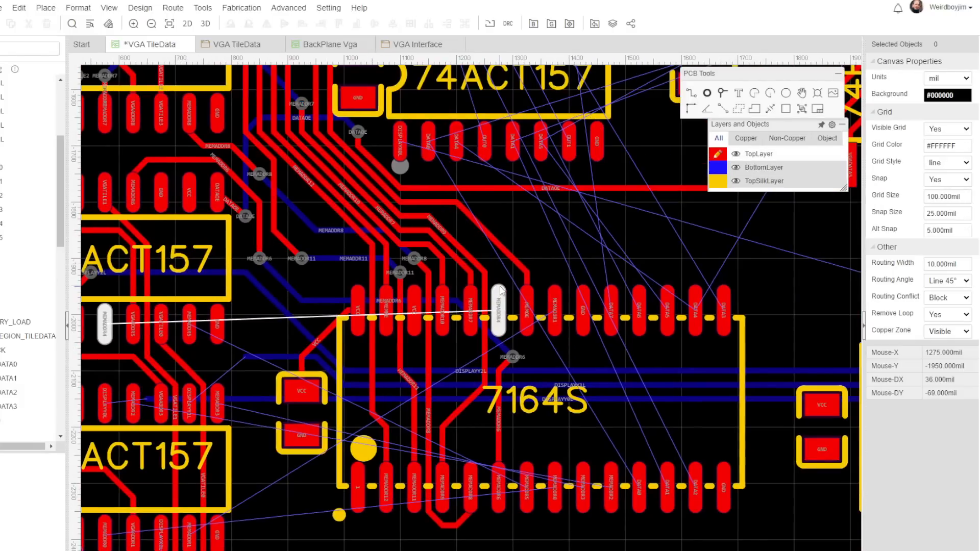
# - Route MEMADDR4 on the top layer from the 7164S pin up to a via at Y -1925 mil
pyautogui.scroll(-1, 622, 290)
pyautogui.moveTo(501, 282); pyautogui.dragTo(559, 373, button='right')
pyautogui.scroll(4, 622, 290)
pyautogui.press('w')
pyautogui.click(540, 378)
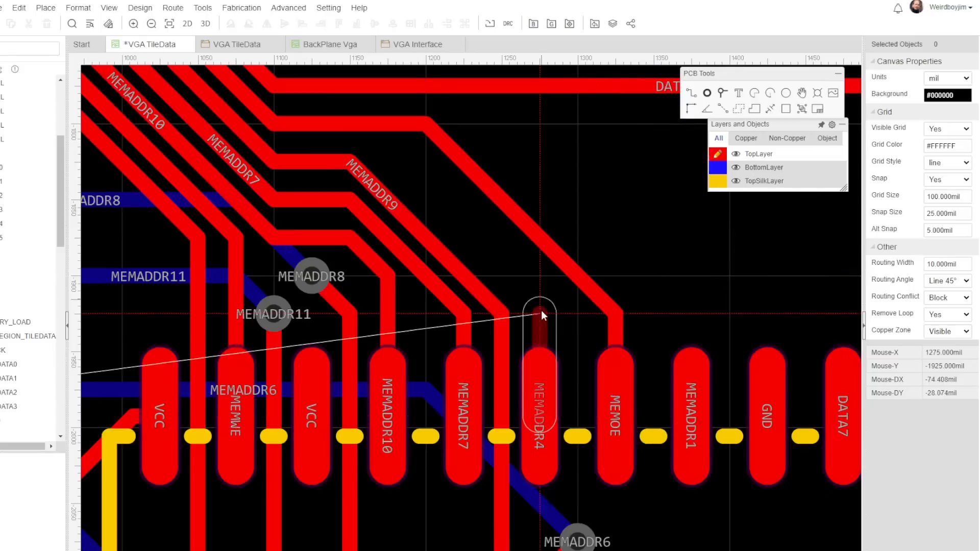
pyautogui.click(540, 314)
# - Route MEMADDR4 on the bottom layer from its 7164S via left between the MEMADDR11 and MEMADDR6 tracks to beside the MEMADDR6 via
pyautogui.press('b')
pyautogui.click(426, 277)
pyautogui.scroll(-3, 425, 277)
pyautogui.moveTo(228, 311); pyautogui.dragTo(638, 350, button='right')
pyautogui.click(627, 353)
pyautogui.click(587, 315)
pyautogui.rightClick(575, 317)
pyautogui.click(589, 324)
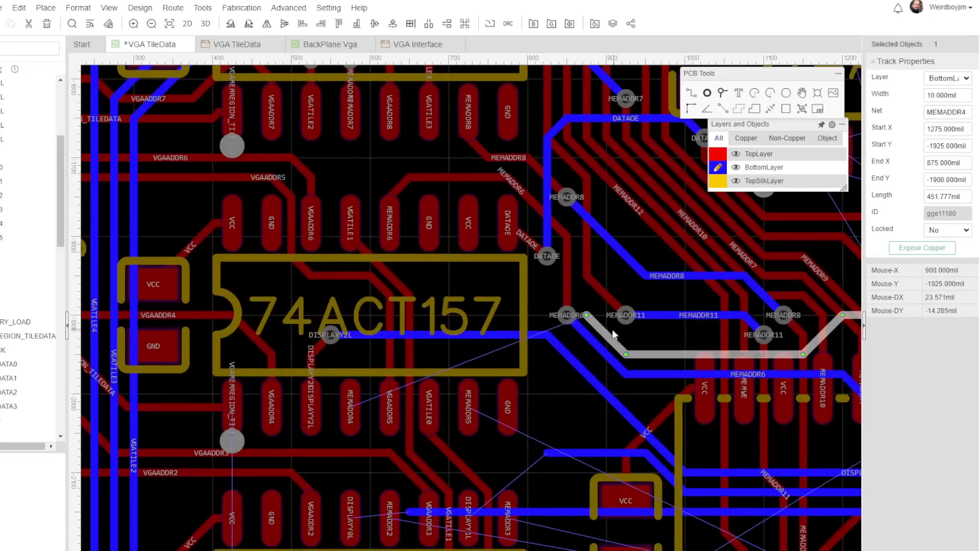
# - Extend MEMADDR4's bottom-layer track to a via inside the third 74ACT157 and link it on the top layer to the MEMADDR4 pin
pyautogui.press('w')
pyautogui.click(590, 312)
pyautogui.click(564, 276)
pyautogui.click(351, 315)
pyautogui.press('t')
pyautogui.click(350, 405)
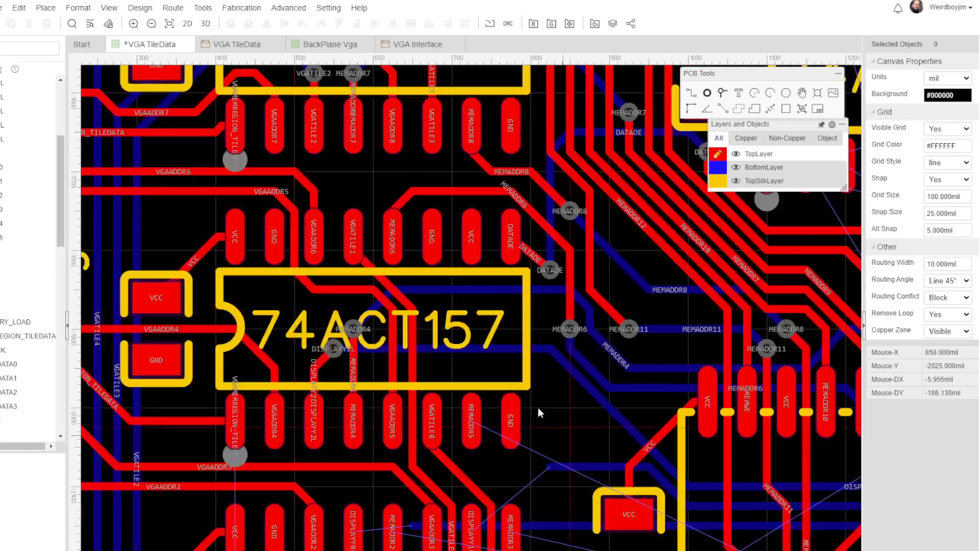
# - Try to route MEMADDR5 from a via inside the third 74ACT157 on the bottom layer toward the 7164S
pyautogui.scroll(-3, 541, 412)
pyautogui.moveTo(557, 420); pyautogui.dragTo(408, 237, button='right')
pyautogui.moveTo(320, 451); pyautogui.dragTo(370, 475, button='right')
pyautogui.scroll(-3, 348, 308)
pyautogui.scroll(6, 400, 284)
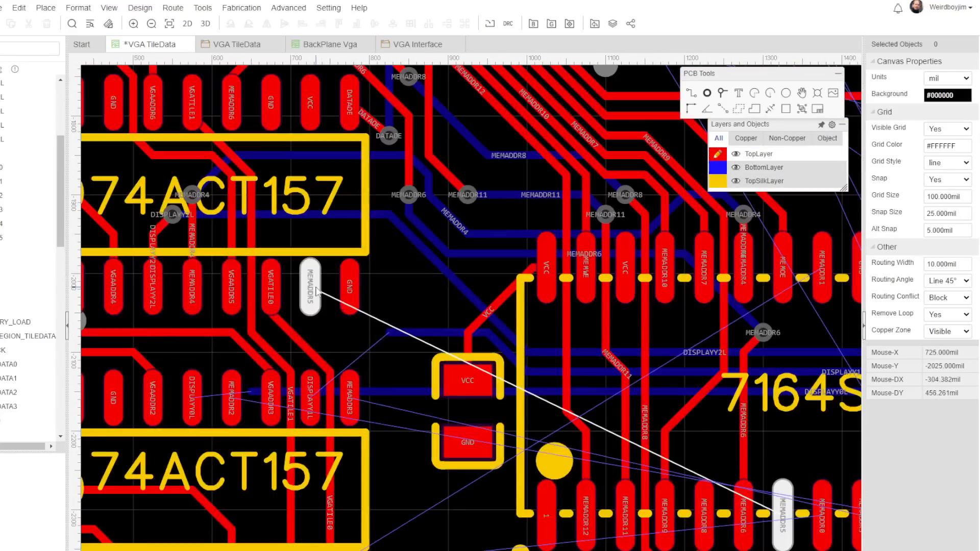
pyautogui.moveTo(418, 294); pyautogui.dragTo(329, 319, button='right')
pyautogui.click(718, 167)
pyautogui.moveTo(745, 471); pyautogui.dragTo(534, 501, button='right')
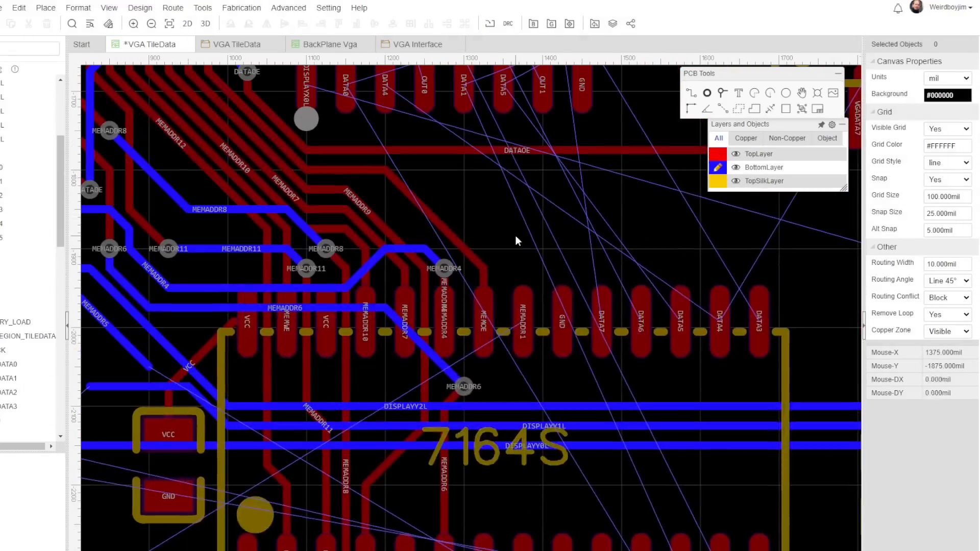
# - Reroute the end of MEMADDR6's bottom-layer track straight down into its 7164S via and check the board for design rule errors
pyautogui.click(429, 311)
pyautogui.click(463, 389)
pyautogui.scroll(3, 28, 153)
pyautogui.click(4, 97)
pyautogui.scroll(3, 454, 204)
pyautogui.scroll(-2, 599, 234)
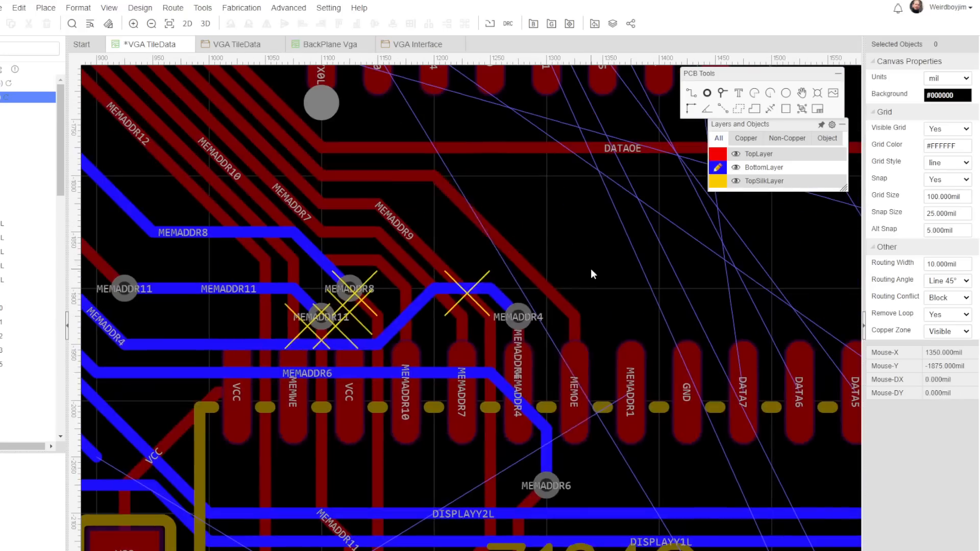
# - Move the MEMADDR4 via above the 7164S up about 50 mil and reroute its bottom-layer track clear of the neighbouring vias
pyautogui.moveTo(519, 317); pyautogui.dragTo(518, 260)
pyautogui.click(480, 261)
pyautogui.scroll(-2, 628, 256)
pyautogui.click(648, 275)
pyautogui.scroll(-1, 234, 377)
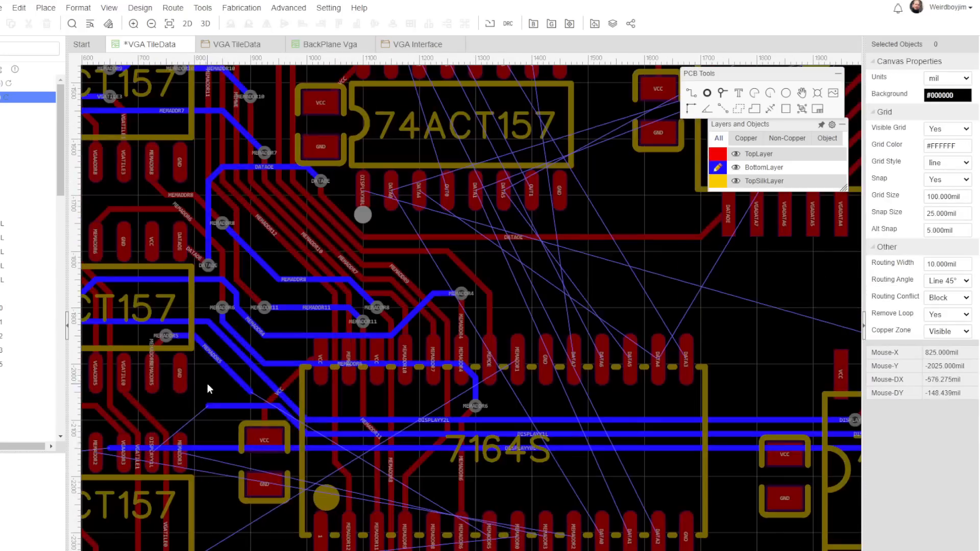
# - Route MEMADDR5 on the top layer from the third 74ACT157 to a via near the 7164S and continue it on the bottom layer beneath the chip
pyautogui.scroll(1, 207, 358)
pyautogui.press('t')
pyautogui.click(359, 329)
pyautogui.press('b')
pyautogui.scroll(-2, 390, 304)
pyautogui.click(544, 333)
pyautogui.scroll(2, 572, 343)
pyautogui.scroll(-2, 571, 343)
pyautogui.moveTo(359, 488); pyautogui.dragTo(509, 478, button='right')
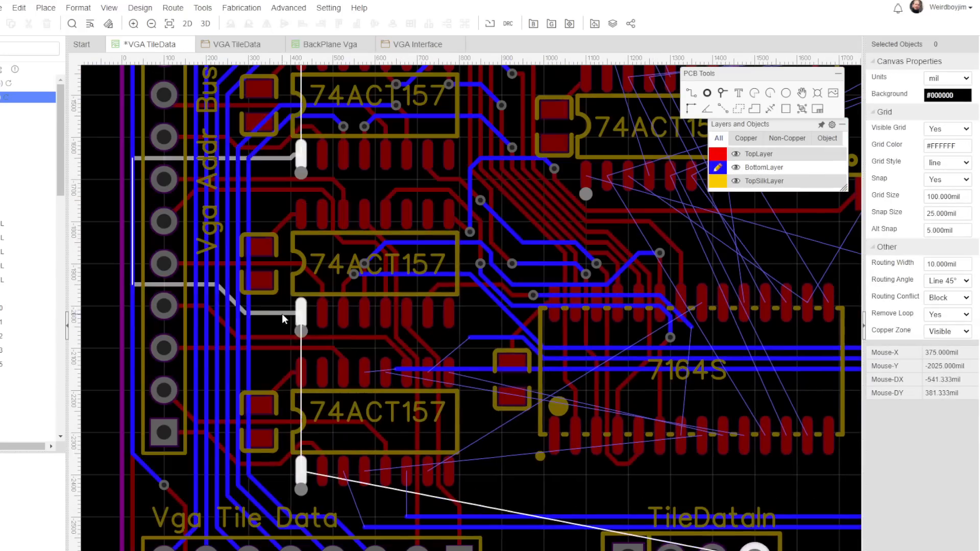
# - Route VGAMEMREGION_TILEDATA on the top layer around the Vga Tile Data header to the lowest 74ACT157's VGAMEMREGION_TILEDATA pin
pyautogui.scroll(1, 552, 550)
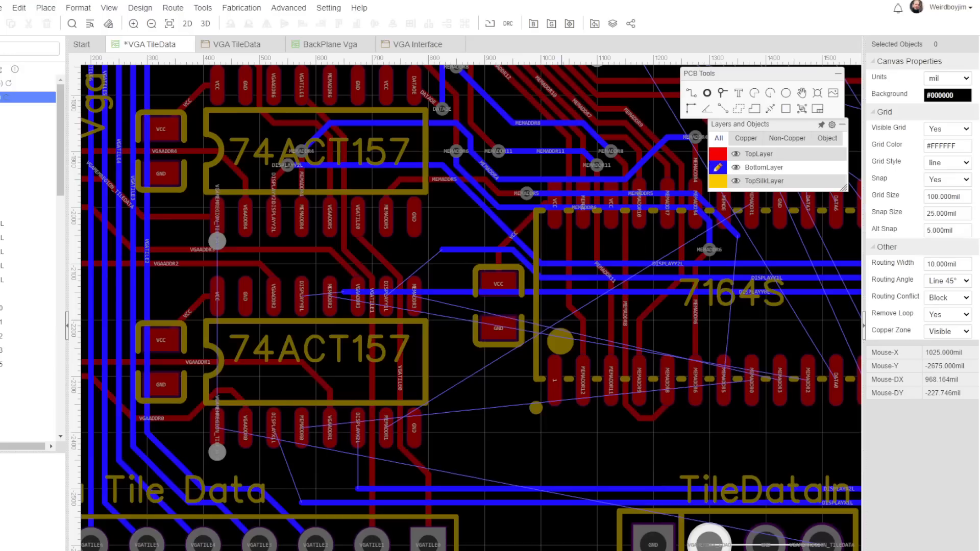
pyautogui.scroll(-1, 562, 550)
pyautogui.click(567, 550)
pyautogui.press('t')
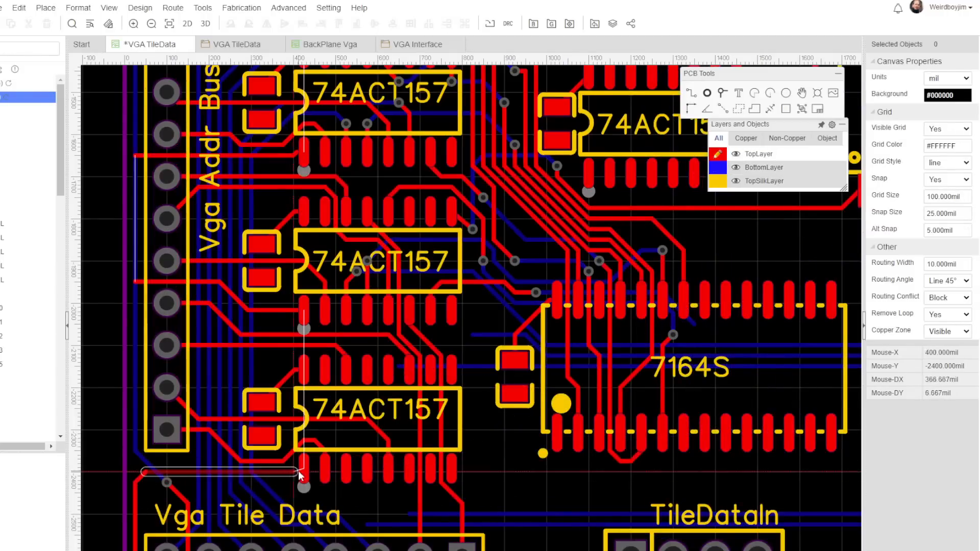
pyautogui.scroll(1, 104, 167)
# - Join the VGAMEMREGION_TILEDATA branches of the left-column multiplexers with a vertical top-layer track along the board's left edge
pyautogui.moveTo(104, 168); pyautogui.dragTo(140, 199, button='right')
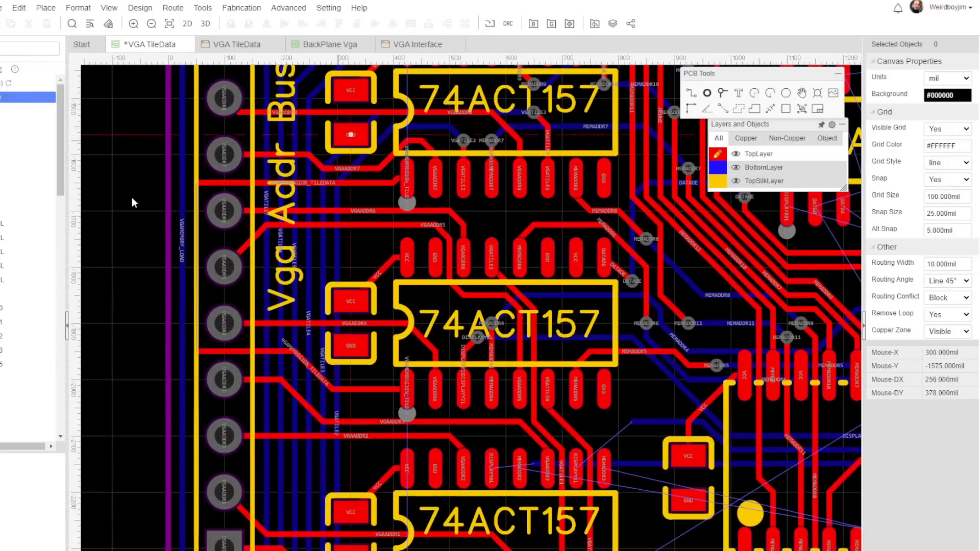
pyautogui.click(184, 182)
pyautogui.click(211, 350)
pyautogui.moveTo(240, 352); pyautogui.dragTo(295, 201, button='right')
pyautogui.click(252, 467)
# - Link the lowest 74ACT157's DISPLAYX1L and DISPLAYX2L pins on the top layer to vias at the ends of their bottom-layer tracks
pyautogui.moveTo(593, 455); pyautogui.dragTo(347, 337, button='right')
pyautogui.scroll(1, 347, 337)
pyautogui.click(357, 433)
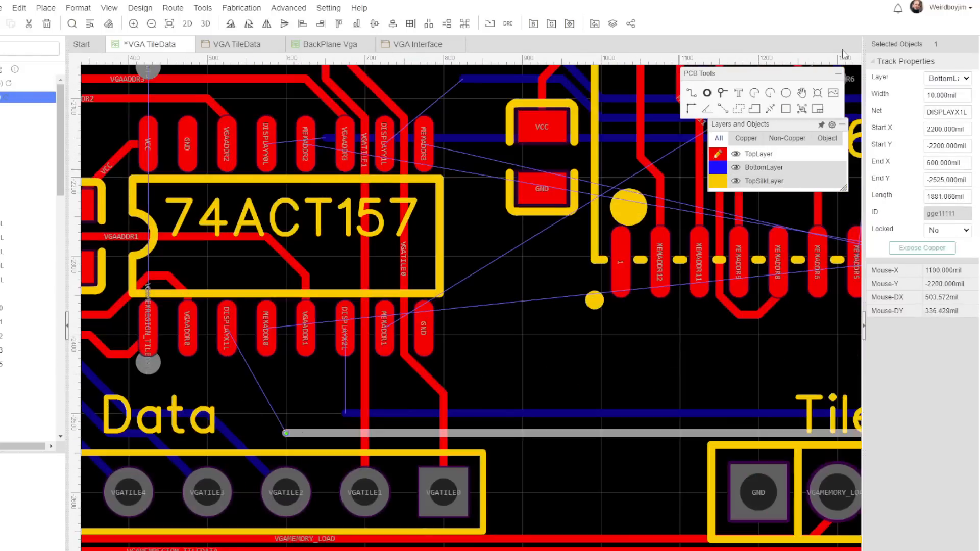
pyautogui.click(348, 332)
# - Route DISPLAYY0L from the lowest 74ACT157's pin up to a via and join it to its bottom-layer track
pyautogui.moveTo(314, 98); pyautogui.dragTo(395, 401, button='right')
pyautogui.scroll(1, 396, 401)
pyautogui.click(356, 424)
pyautogui.press('b')
pyautogui.click(468, 451)
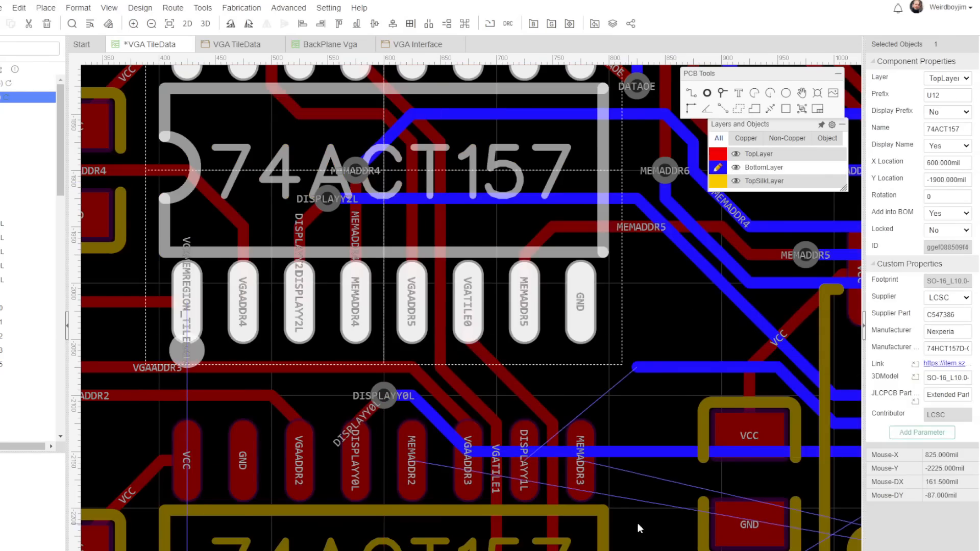
# - Route DISPLAYY1L on the top layer from the lowest 74ACT157's pin up to X 700, Y -2075 mil
pyautogui.moveTo(638, 528); pyautogui.dragTo(569, 492, button='right')
pyautogui.moveTo(455, 360); pyautogui.dragTo(481, 358)
pyautogui.press('t')
pyautogui.press('w')
pyautogui.click(454, 403)
pyautogui.click(427, 331)
pyautogui.rightClick(429, 331)
pyautogui.scroll(-1, 557, 280)
pyautogui.click(473, 318)
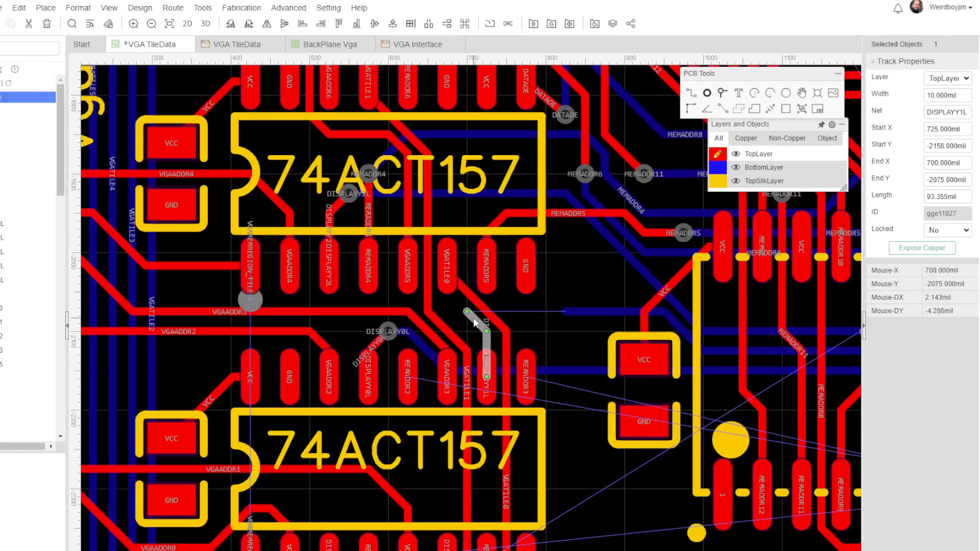
# - Place DISPLAYY1L's via directly above its pin on the lowest 74ACT157 and bend the VGATILE0 track around it
pyautogui.scroll(3, 467, 316)
pyautogui.press('v')
pyautogui.click(467, 321)
pyautogui.moveTo(467, 320); pyautogui.dragTo(467, 374)
pyautogui.click(497, 301)
pyautogui.scroll(-2, 494, 301)
pyautogui.moveTo(494, 301); pyautogui.dragTo(396, 296, button='right')
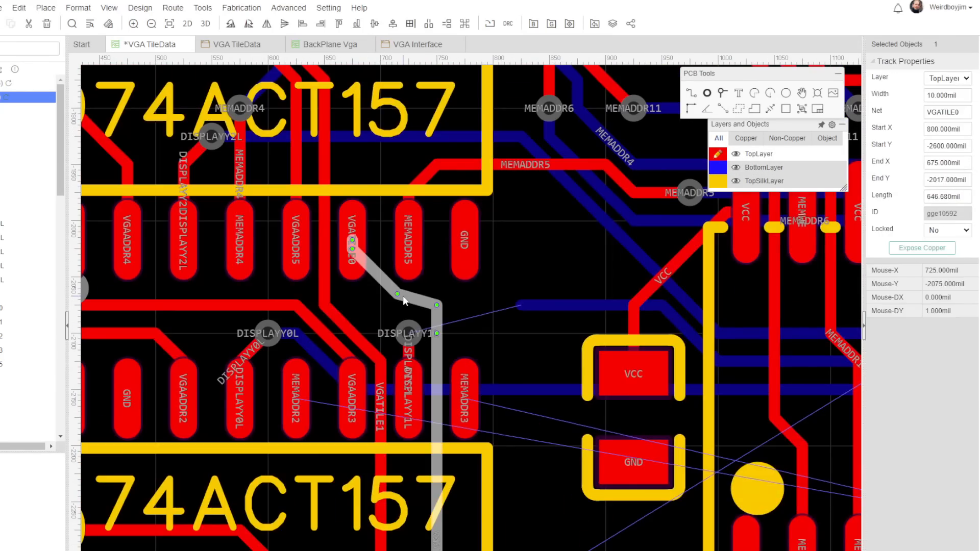
# - Connect the DISPLAYY1L via to its bottom-layer track and straighten the VGATILE0 bend above the via
pyautogui.press('b')
pyautogui.click(412, 333)
pyautogui.click(513, 305)
pyautogui.scroll(2, 407, 306)
pyautogui.scroll(-2, 413, 302)
pyautogui.moveTo(532, 486); pyautogui.dragTo(513, 532, button='right')
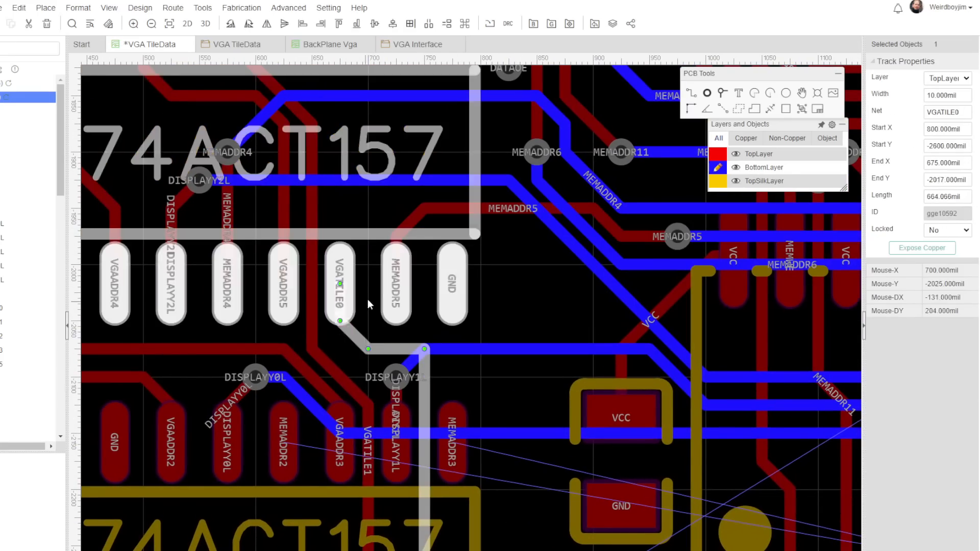
# - Route MEMADDR2 from the lowest 74ACT157's pin through vias and a bottom-layer track to the 7164S's MEMADDR2 pin
pyautogui.scroll(-2, 367, 299)
pyautogui.press('t')
pyautogui.click(323, 300)
pyautogui.moveTo(323, 300); pyautogui.dragTo(418, 338, button='right')
pyautogui.rightClick(204, 328)
pyautogui.click(668, 364)
pyautogui.click(654, 314)
pyautogui.press('b')
pyautogui.click(303, 329)
pyautogui.click(204, 329)
pyautogui.scroll(1, 418, 338)
pyautogui.scroll(-2, 500, 297)
pyautogui.moveTo(507, 293); pyautogui.dragTo(405, 247, button='right')
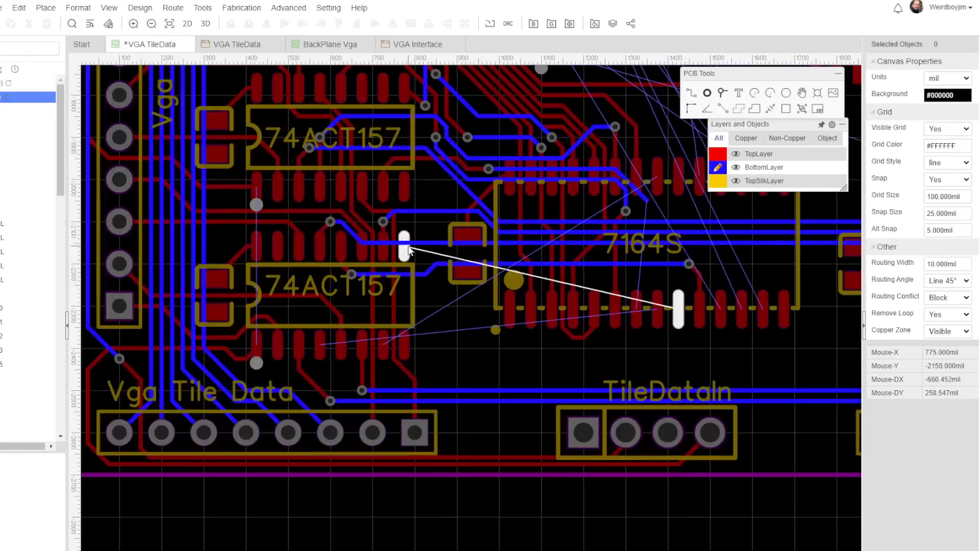
# - Route MEMADDR3 from the lowest 74ACT157's pin on the bottom layer to a via inside the 7164S and link it to the MEMADDR3 pin
pyautogui.scroll(2, 550, 224)
pyautogui.click(384, 282)
pyautogui.press('t')
pyautogui.scroll(2, 279, 237)
pyautogui.click(247, 299)
pyautogui.click(282, 249)
pyautogui.press('b')
pyautogui.click(665, 280)
pyautogui.press('t')
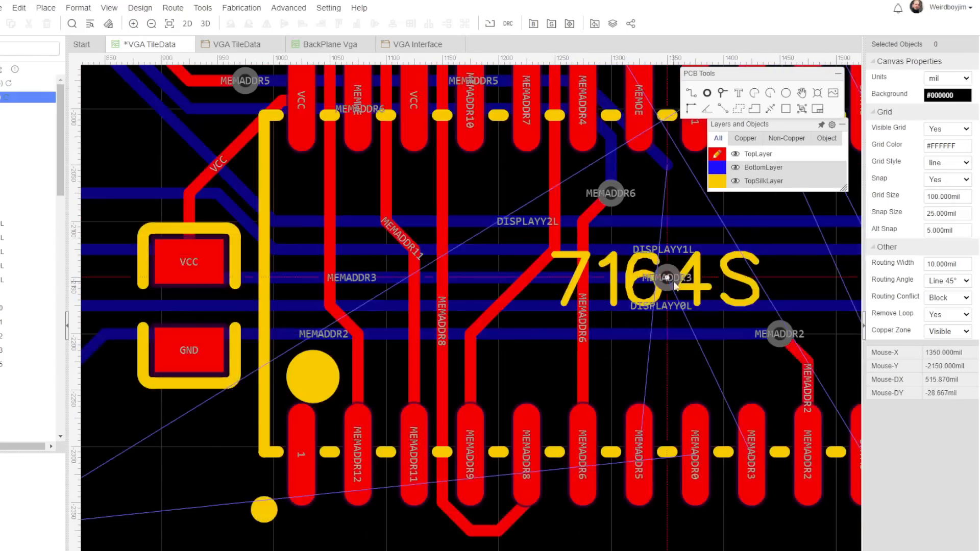
pyautogui.click(712, 401)
# - Route MEMADDR0 on the top layer from the lowest 74ACT157's pin down to a via above the Vga Tile Data header
pyautogui.scroll(2, 236, 463)
pyautogui.moveTo(532, 443); pyautogui.dragTo(621, 293, button='right')
pyautogui.click(345, 372)
pyautogui.scroll(-3, 317, 322)
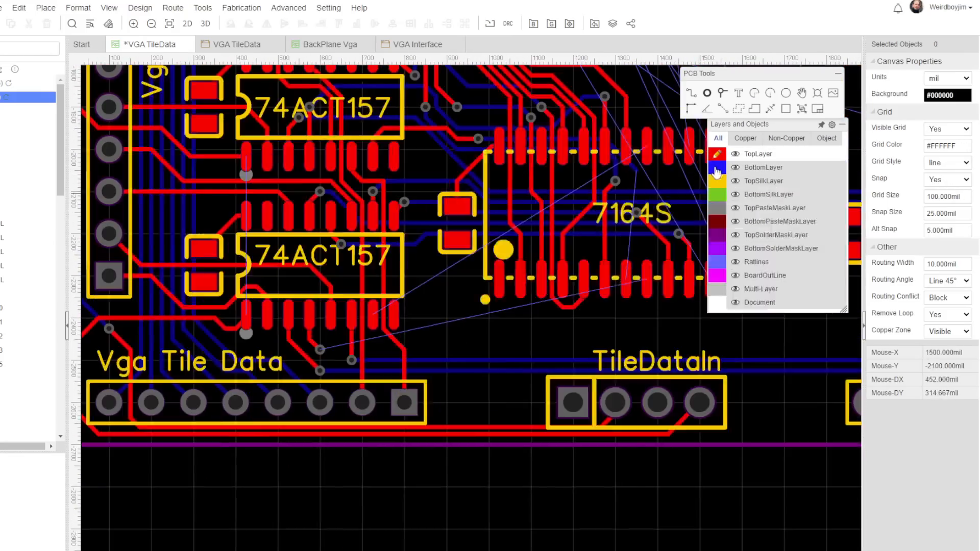
# - Route MEMADDR0 on the bottom layer to a via below the 7164S and connect it on the top layer to the MEMADDR0 pin
pyautogui.click(717, 167)
pyautogui.click(466, 385)
pyautogui.click(717, 154)
pyautogui.click(485, 286)
# - Place a via at the end of the MEMADDR5 bottom-layer track inside the 7164S outline
pyautogui.scroll(3, 547, 311)
pyautogui.scroll(-2, 545, 308)
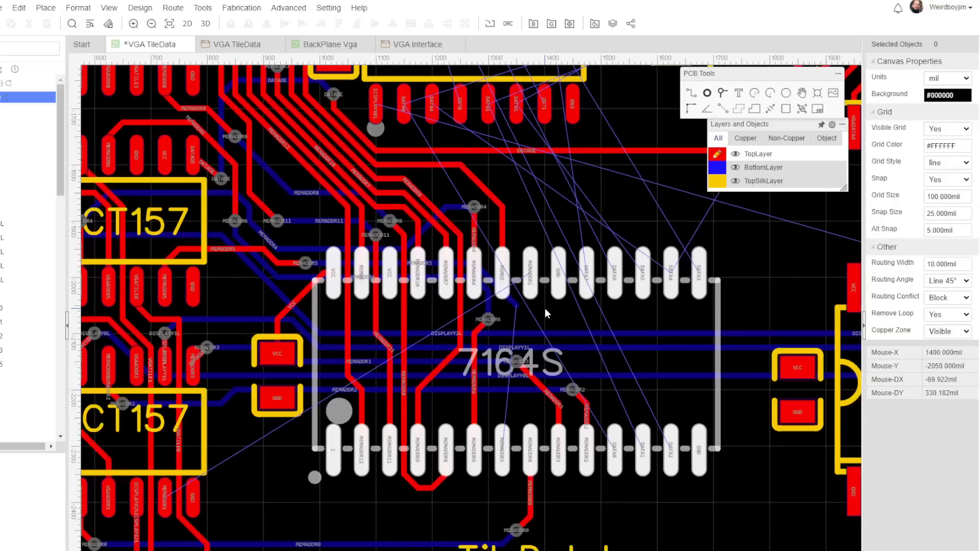
pyautogui.scroll(3, 541, 308)
pyautogui.click(490, 327)
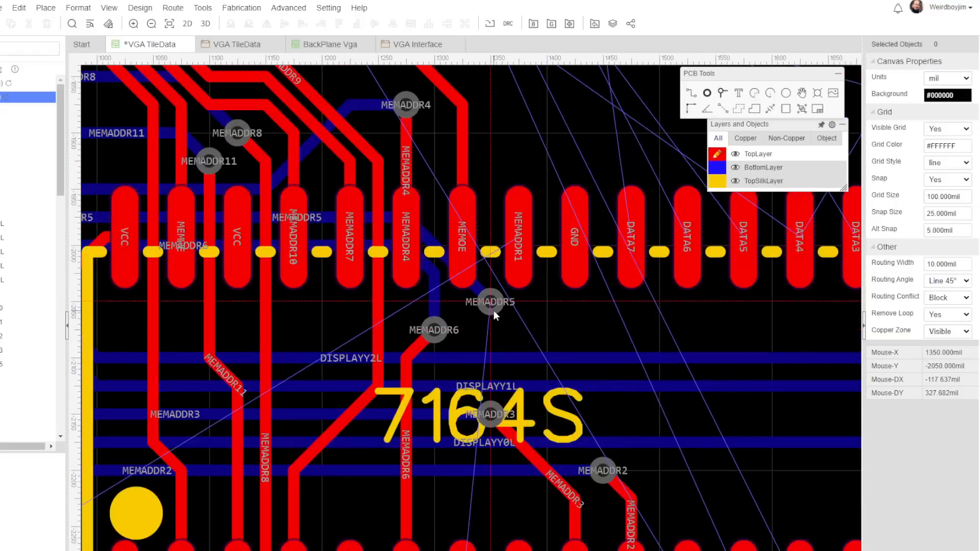
pyautogui.scroll(-1, 603, 327)
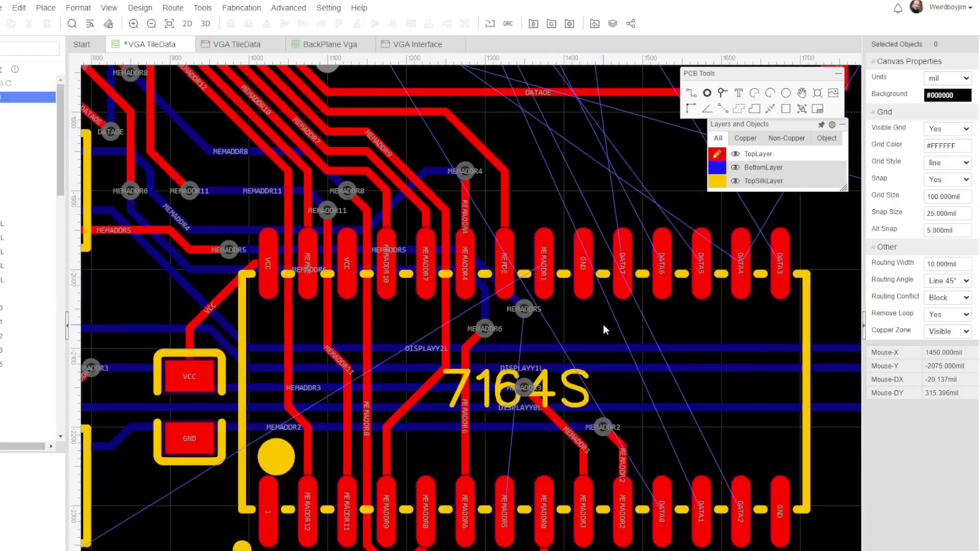
pyautogui.scroll(-1, 545, 264)
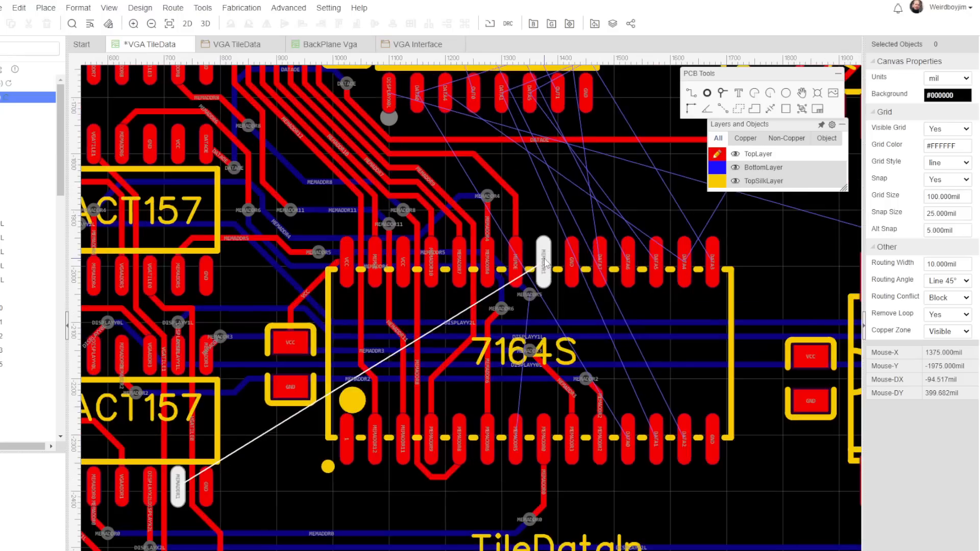
# - Route MEMADDR1 between the 7164S and the lowest 74ACT157's pin, crossing the VGATILE0 track on the bottom layer
pyautogui.scroll(2, 529, 408)
pyautogui.click(531, 407)
pyautogui.scroll(-3, 562, 404)
pyautogui.scroll(3, 350, 451)
pyautogui.moveTo(350, 451); pyautogui.dragTo(546, 380, button='right')
pyautogui.click(440, 440)
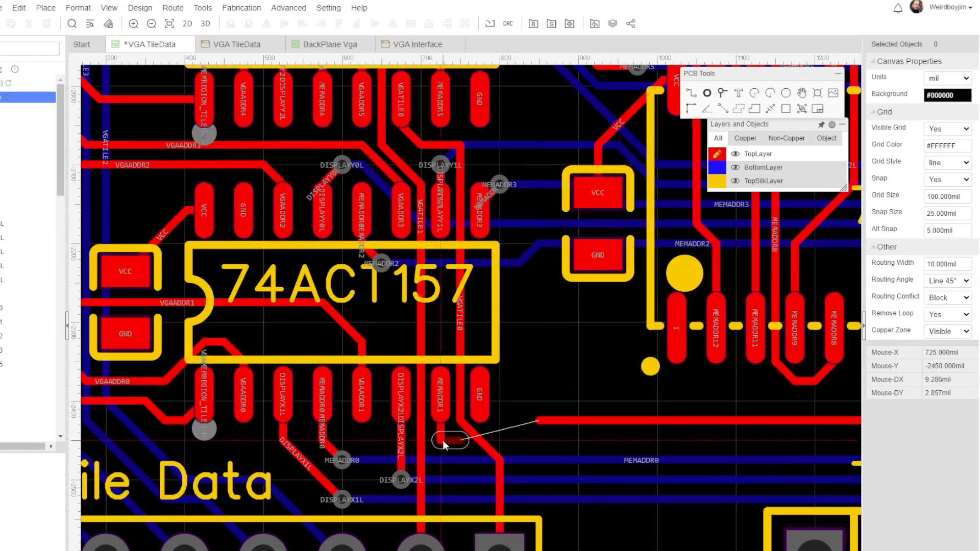
pyautogui.press('b')
pyautogui.click(538, 420)
# - Route VGA_TILEDATA3 on the top layer from the TileData header along the board edge to the upper 74ACT574
pyautogui.scroll(-3, 560, 354)
pyautogui.scroll(3, 398, 210)
pyautogui.press('t')
pyautogui.click(201, 138)
pyautogui.click(261, 289)
pyautogui.click(319, 517)
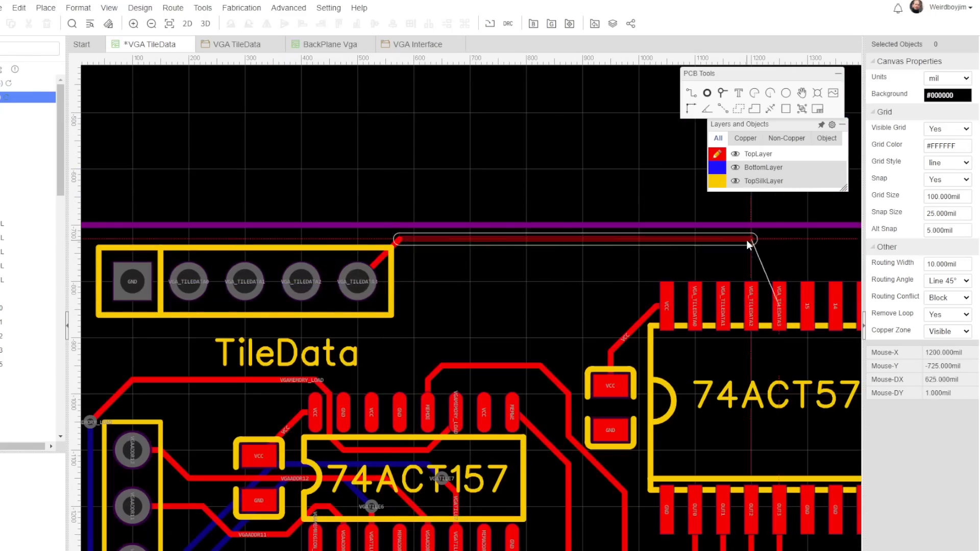
# - Route VGA_TILEDATA2 and VGA_TILEDATA1 on the top layer from the TileData header to the upper 74ACT574's pins
pyautogui.click(301, 282)
pyautogui.scroll(1, 271, 332)
pyautogui.click(325, 308)
pyautogui.scroll(-2, 395, 296)
pyautogui.click(308, 278)
pyautogui.click(667, 297)
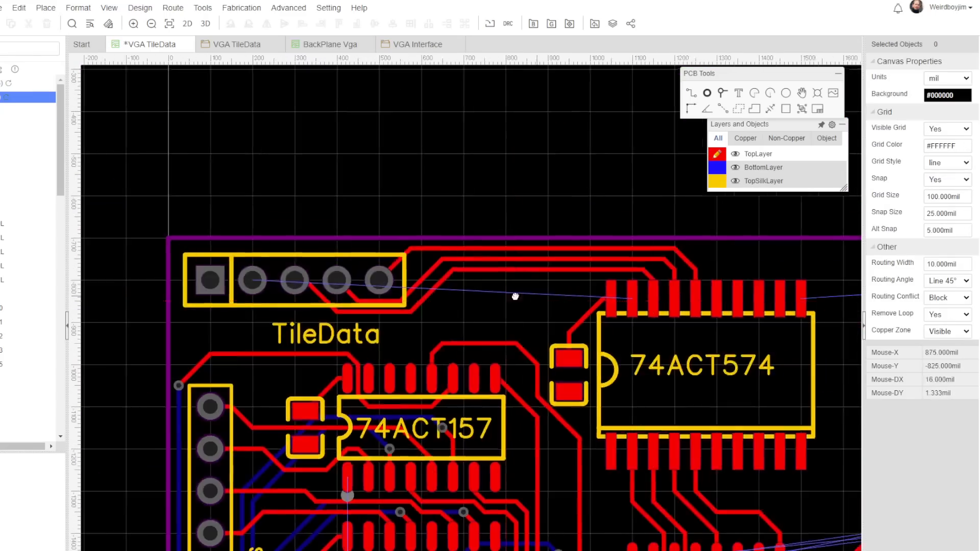
# - Route VGA_TILEDATA0 from the TileData header to the upper 74ACT574 and reroute the chip's VCC track to its capacitor
pyautogui.moveTo(514, 296); pyautogui.dragTo(321, 276, button='right')
pyautogui.click(335, 407)
pyautogui.press('w')
pyautogui.moveTo(248, 306); pyautogui.dragTo(387, 305, button='right')
pyautogui.click(198, 260)
pyautogui.click(587, 297)
pyautogui.moveTo(814, 371); pyautogui.dragTo(489, 284, button='right')
pyautogui.moveTo(444, 261); pyautogui.dragTo(621, 280, button='right')
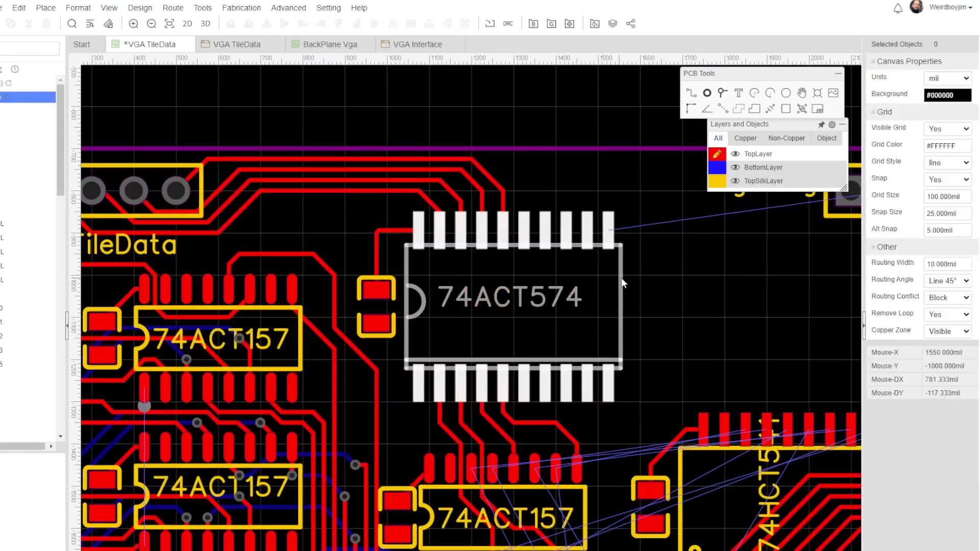
pyautogui.moveTo(621, 280); pyautogui.dragTo(610, 268)
pyautogui.click(669, 295)
pyautogui.scroll(-1, 611, 402)
pyautogui.moveTo(611, 401); pyautogui.dragTo(569, 240, button='right')
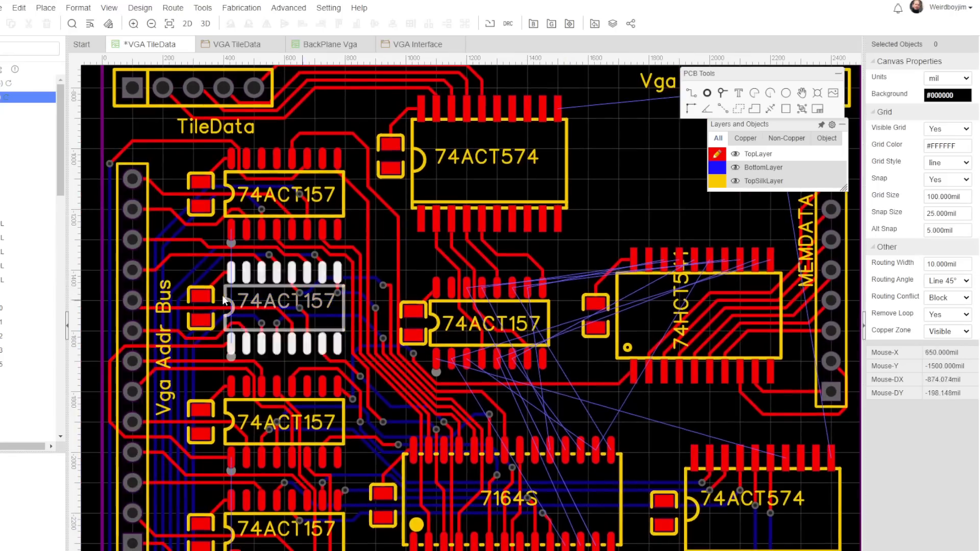
# - Route VGAMEMREGION_TILEDATA on the top layer around the outside of the Vga Addr Bus header between the upper 74ACT157s
pyautogui.scroll(2, 153, 276)
pyautogui.moveTo(171, 267); pyautogui.dragTo(351, 298, button='right')
pyautogui.press('w')
pyautogui.click(480, 225)
pyautogui.click(254, 228)
pyautogui.click(280, 439)
pyautogui.scroll(3, 206, 346)
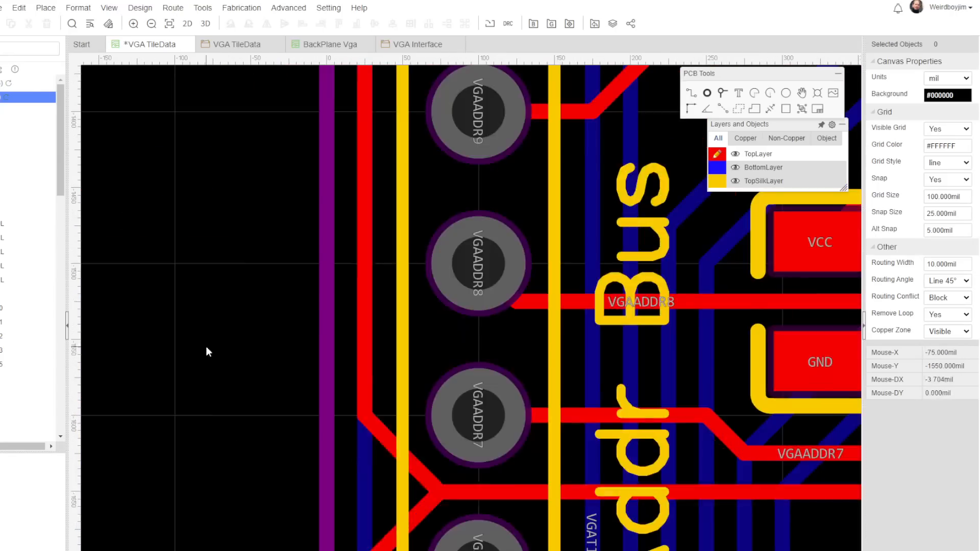
pyautogui.scroll(-2, 207, 346)
pyautogui.click(190, 371)
pyautogui.rightClick(101, 423)
# - Turn the square corner of the VGAMEMREGION_TILEDATA track between the VGAADDR11 and VGAADDR10 pads into a diagonal
pyautogui.moveTo(101, 422); pyautogui.dragTo(154, 174, button='right')
pyautogui.click(278, 440)
pyautogui.scroll(-2, 201, 367)
pyautogui.click(245, 118)
pyautogui.scroll(7, 238, 110)
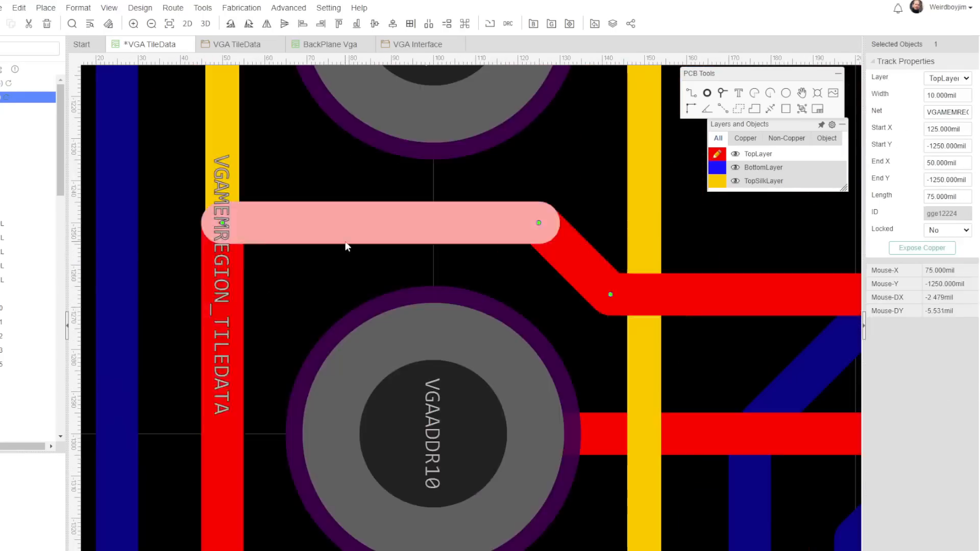
pyautogui.scroll(-3, 343, 243)
pyautogui.moveTo(284, 291); pyautogui.dragTo(248, 323)
pyautogui.click(185, 259)
# - Examine the remaining unrouted connections between the central 74ACT157, the 7164S, the 74HCT541 and the 74ACT574s
pyautogui.scroll(-8, 185, 259)
pyautogui.scroll(2, 539, 521)
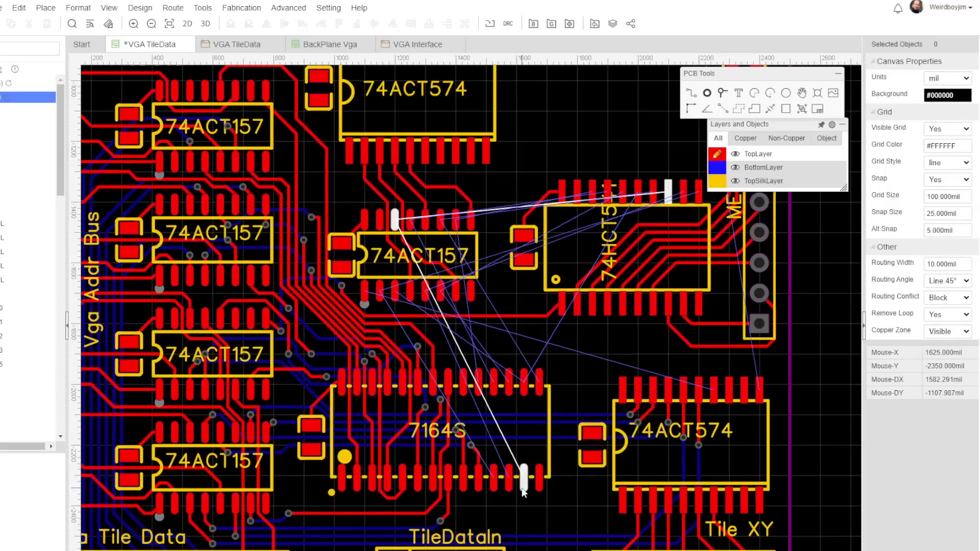
pyautogui.scroll(2, 521, 494)
pyautogui.moveTo(541, 511); pyautogui.dragTo(585, 550, button='right')
pyautogui.scroll(-2, 525, 550)
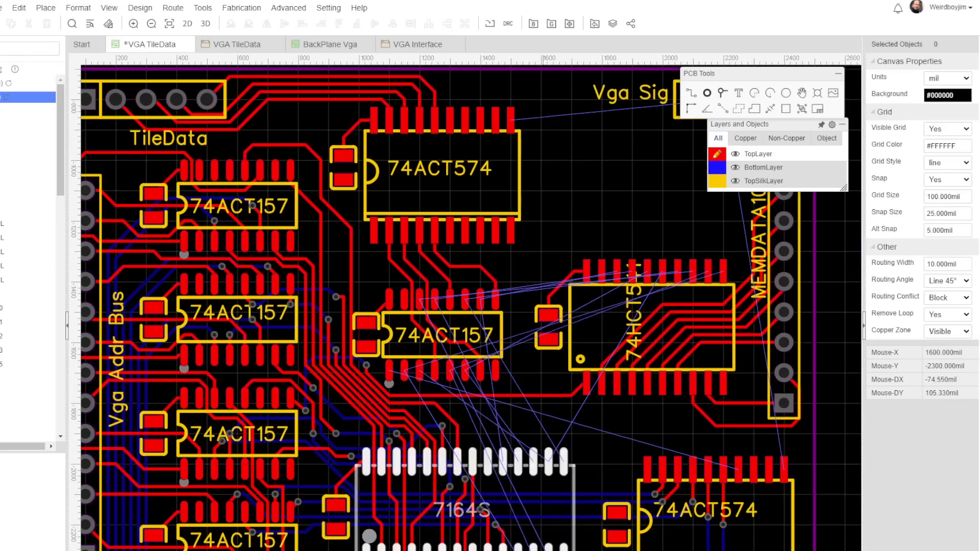
pyautogui.scroll(2, 523, 548)
pyautogui.scroll(-2, 551, 490)
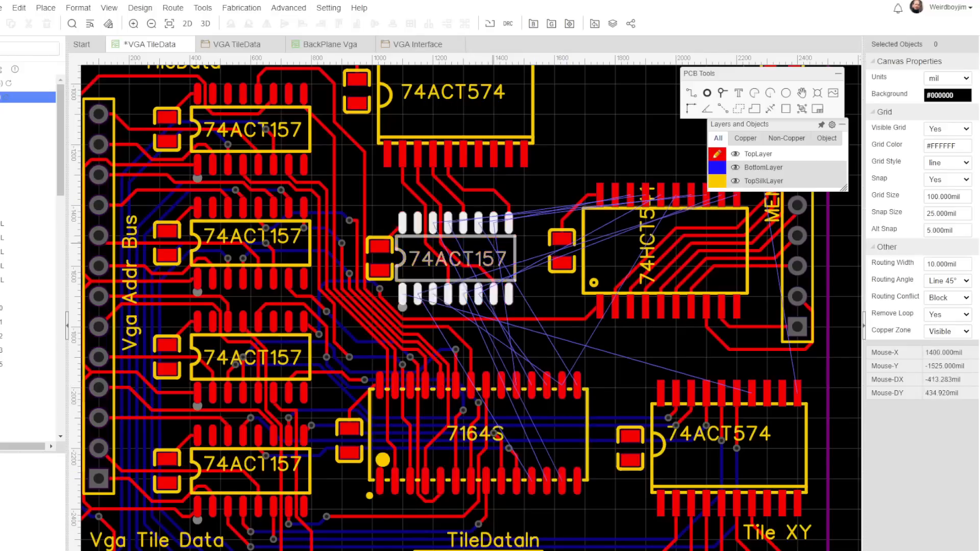
pyautogui.click(172, 8)
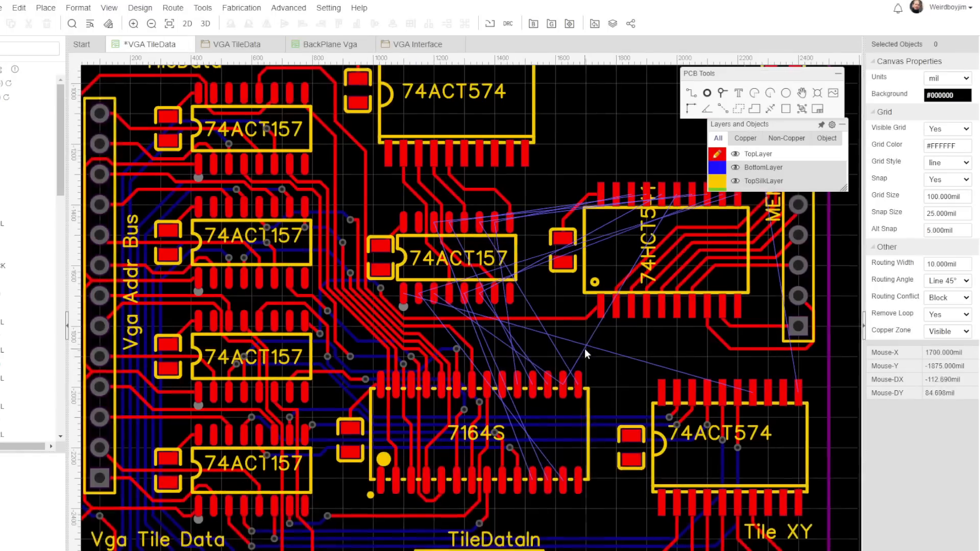
pyautogui.moveTo(673, 348); pyautogui.dragTo(632, 327, button='right')
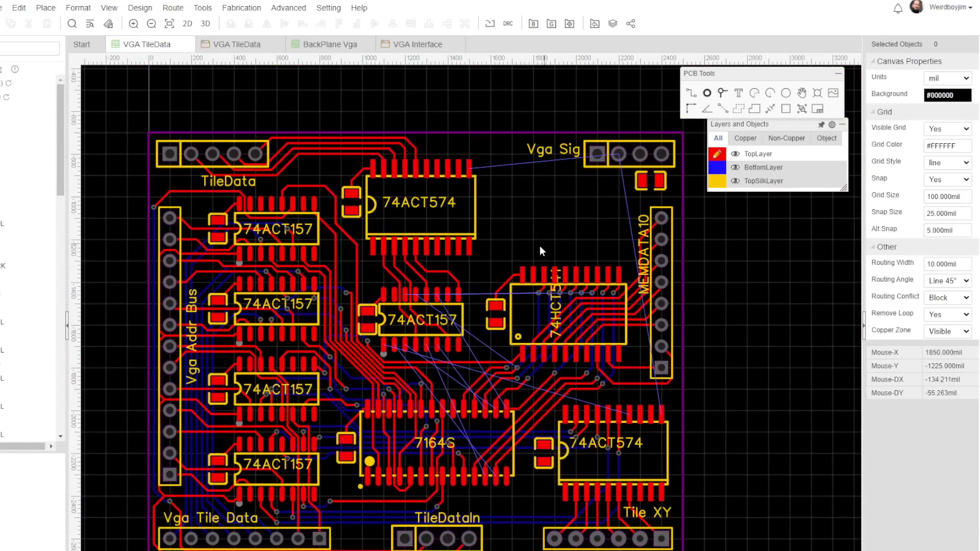
pyautogui.scroll(5, 508, 262)
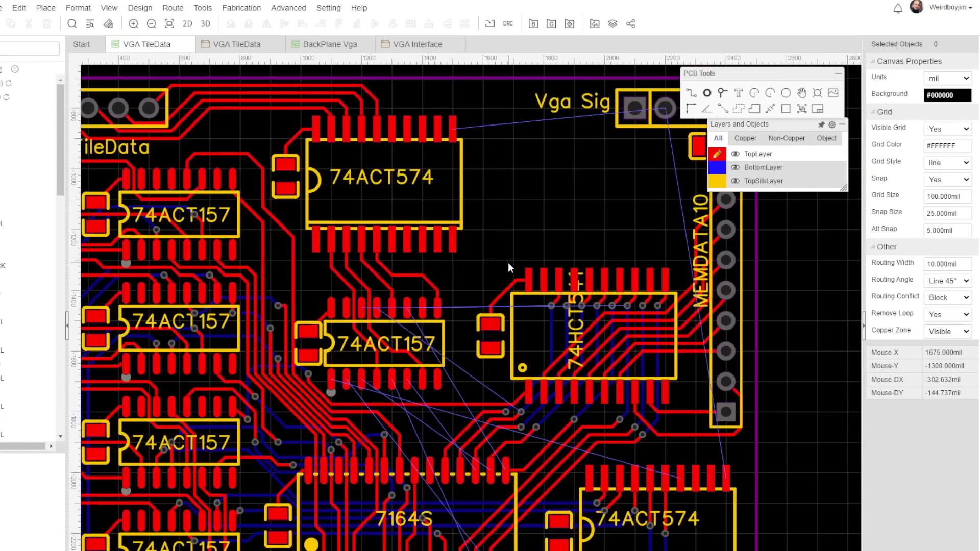
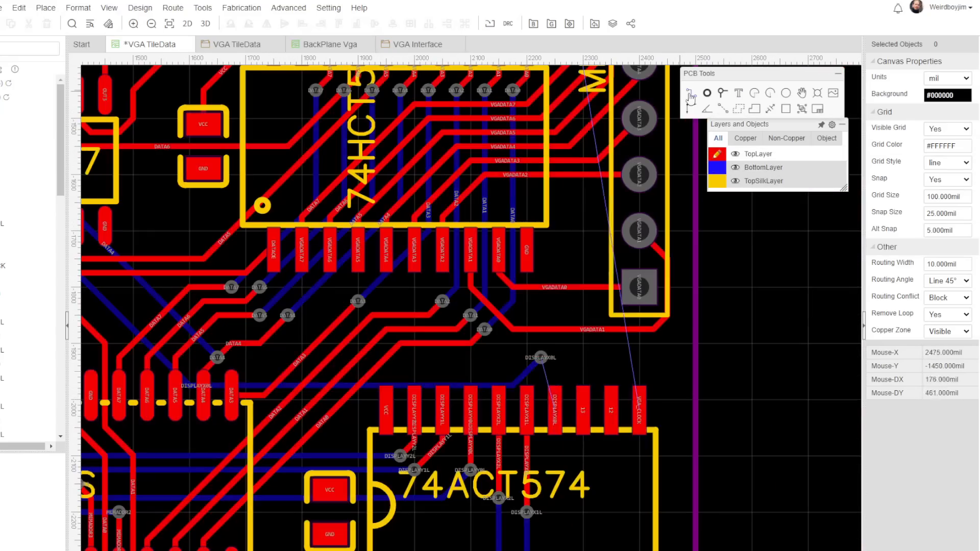
# - Route GND on the top layer from the Tile XY 74ACT574's capacitor across the chip to its far lower GND pin
pyautogui.click(477, 387)
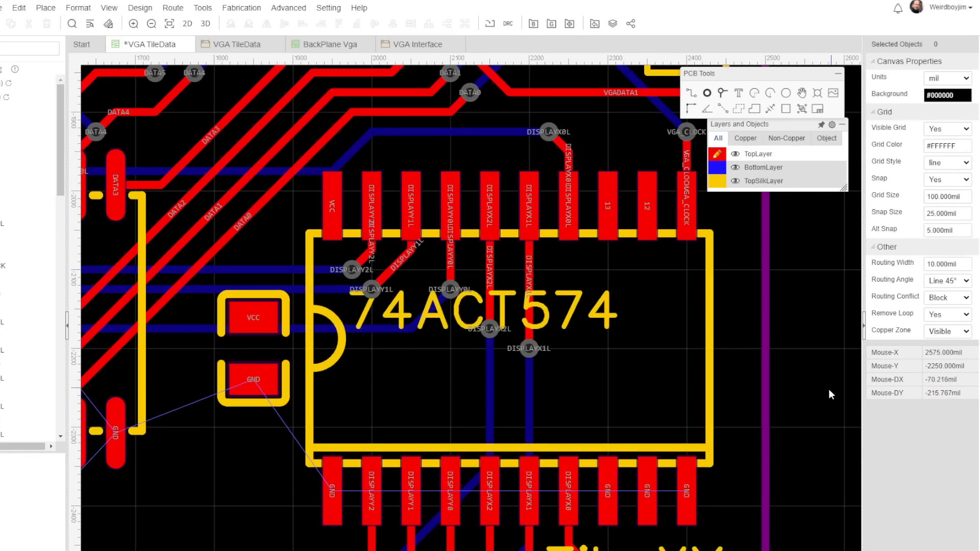
pyautogui.scroll(-2, 829, 390)
pyautogui.moveTo(829, 437); pyautogui.dragTo(706, 407, button='right')
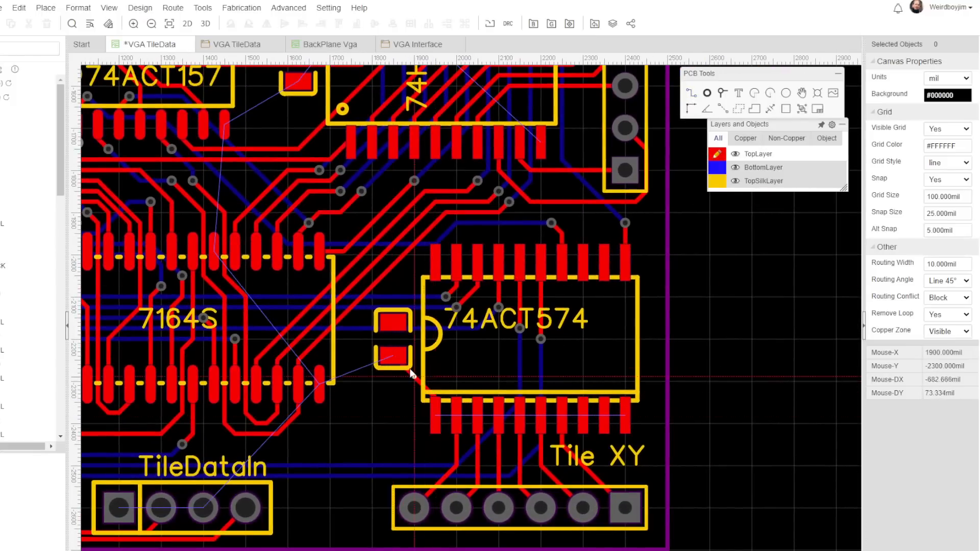
pyautogui.click(397, 354)
pyautogui.click(613, 355)
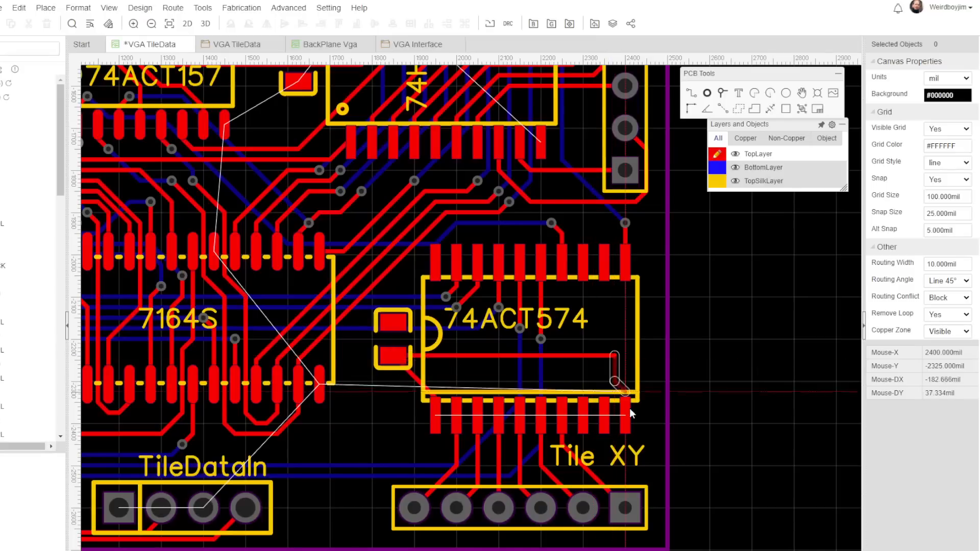
pyautogui.click(625, 407)
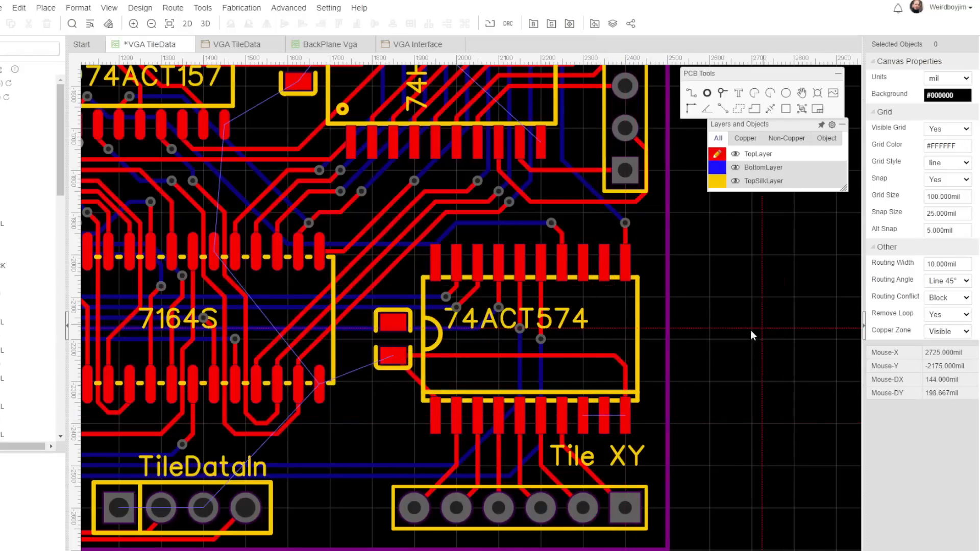
# - Route GND from the 7164S's GND pin to the TileDataIn header's third pad and link that pad to the 7164S's capacitor
pyautogui.moveTo(270, 416); pyautogui.dragTo(370, 421, button='right')
pyautogui.click(418, 393)
pyautogui.click(303, 513)
pyautogui.moveTo(230, 440); pyautogui.dragTo(399, 418, button='right')
pyautogui.moveTo(284, 418); pyautogui.dragTo(367, 417)
pyautogui.click(272, 328)
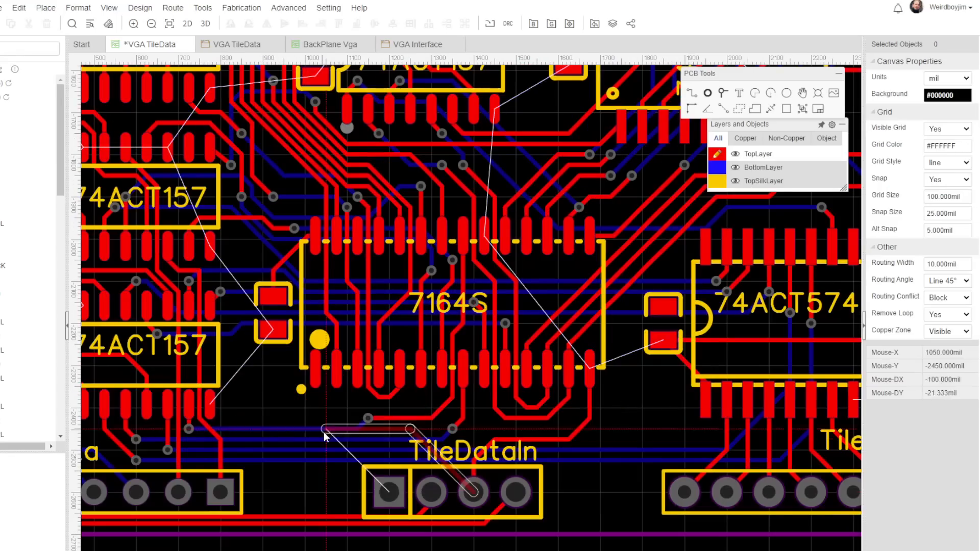
pyautogui.click(472, 491)
# - Route GND from the lowest 74ACT157's capacitor through a via and a bottom-layer track under the chip to its lower GND pin
pyautogui.moveTo(246, 398); pyautogui.dragTo(488, 435, button='right')
pyautogui.scroll(3, 335, 422)
pyautogui.press('w')
pyautogui.click(302, 391)
pyautogui.click(354, 376)
pyautogui.press('b')
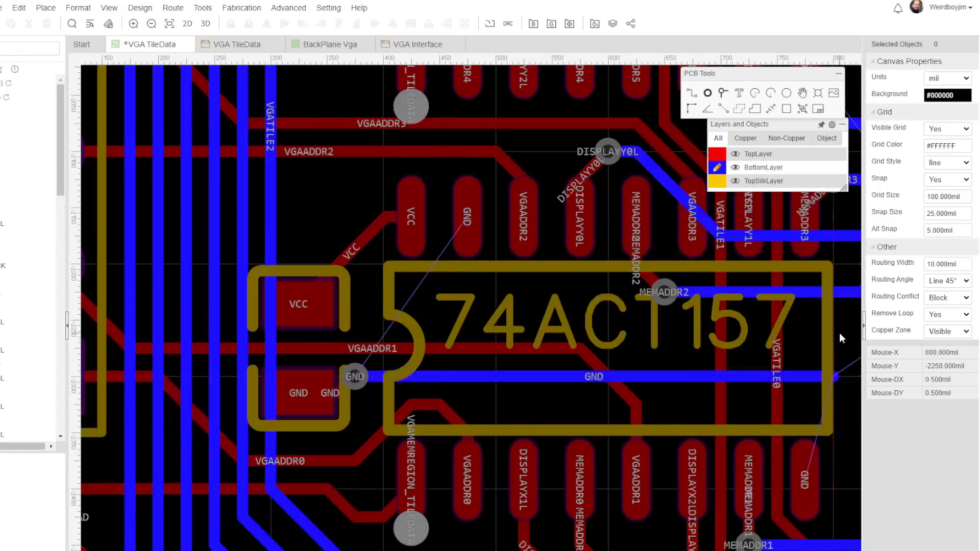
pyautogui.moveTo(840, 337); pyautogui.dragTo(554, 318, button='right')
pyautogui.click(556, 358)
pyautogui.press('t')
pyautogui.click(520, 461)
# - Route GND from the third 74ACT157's capacitor through vias and a bottom-layer track under the chip to its lower GND pin
pyautogui.moveTo(499, 429); pyautogui.dragTo(730, 460, button='right')
pyautogui.scroll(-1, 730, 459)
pyautogui.moveTo(488, 77); pyautogui.dragTo(418, 352, button='right')
pyautogui.scroll(1, 418, 345)
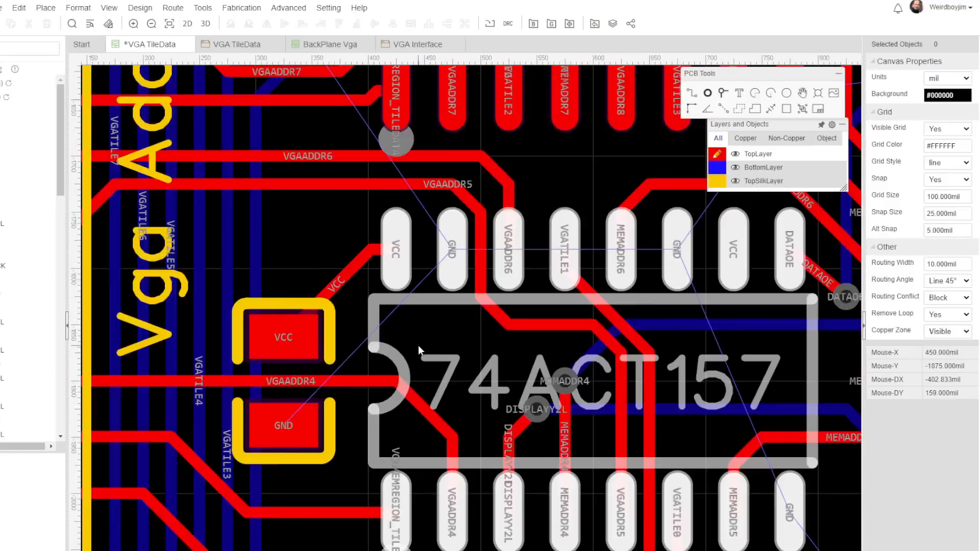
pyautogui.scroll(-1, 416, 344)
pyautogui.press('w')
pyautogui.click(323, 400)
pyautogui.click(385, 399)
pyautogui.press('v')
pyautogui.click(385, 399)
pyautogui.click(714, 444)
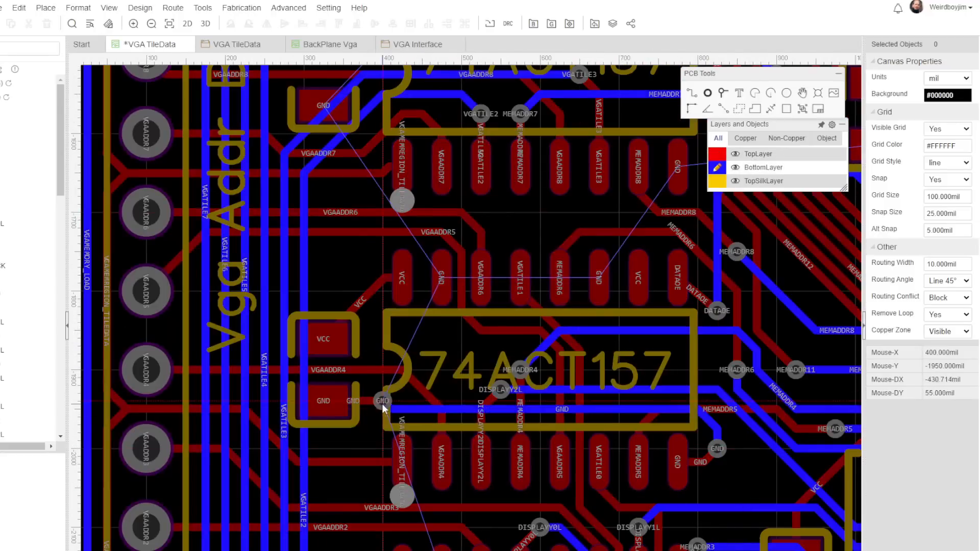
# - Branch the bottom-layer GND track through vias to the third 74ACT157's two upper GND pins
pyautogui.click(442, 350)
pyautogui.press('t')
pyautogui.click(442, 285)
pyautogui.moveTo(541, 225); pyautogui.dragTo(451, 256, button='right')
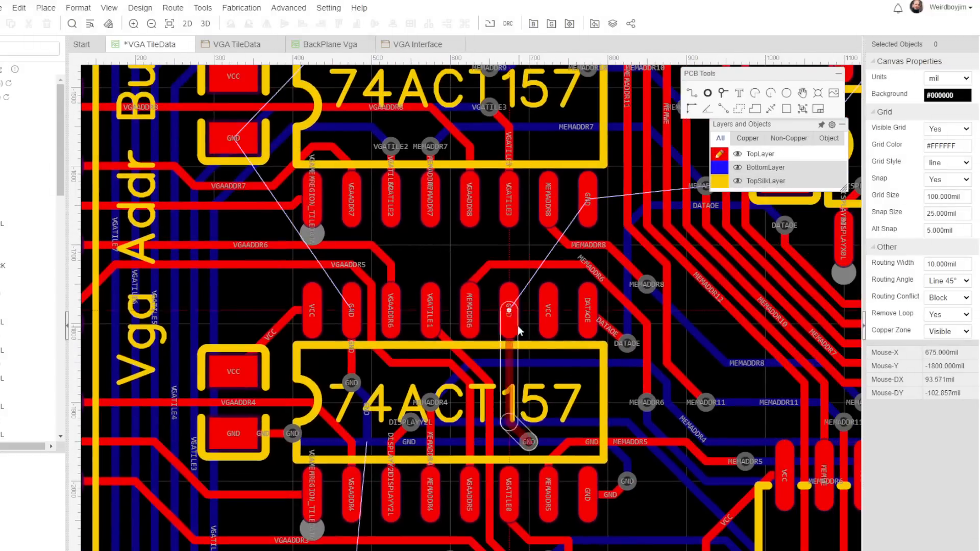
pyautogui.click(510, 311)
# - Route GND on the top layer from the second 74ACT157's capacitor and upper GND pin to its lower GND pin
pyautogui.moveTo(520, 167); pyautogui.dragTo(604, 289, button='right')
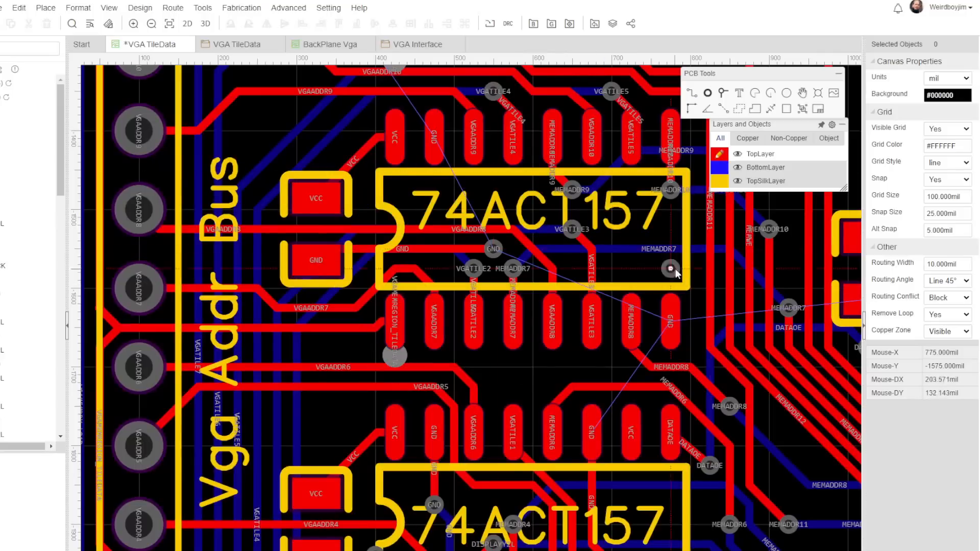
pyautogui.click(494, 252)
pyautogui.press('w')
pyautogui.click(532, 250)
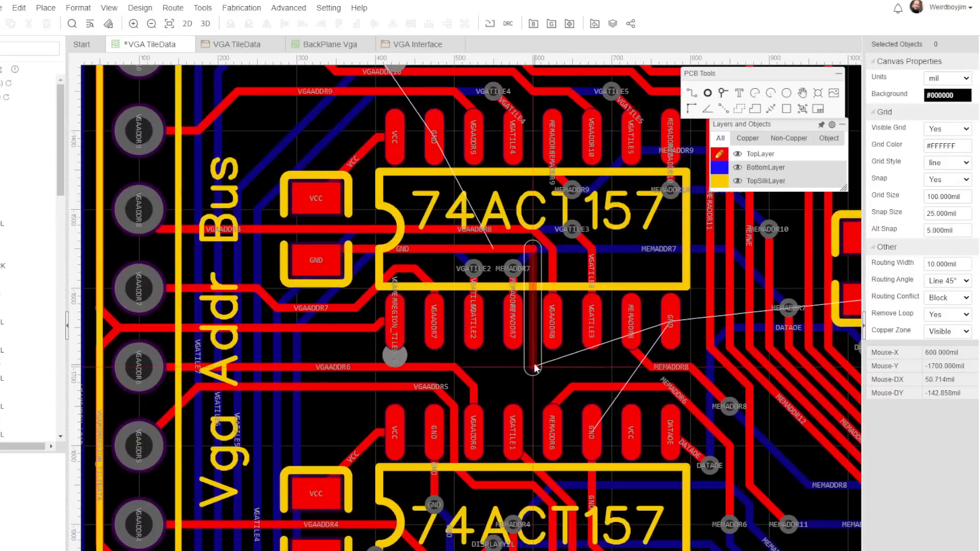
pyautogui.moveTo(534, 365); pyautogui.dragTo(534, 366)
pyautogui.hotkey('ctrl', 'z')
pyautogui.moveTo(498, 255); pyautogui.dragTo(453, 328)
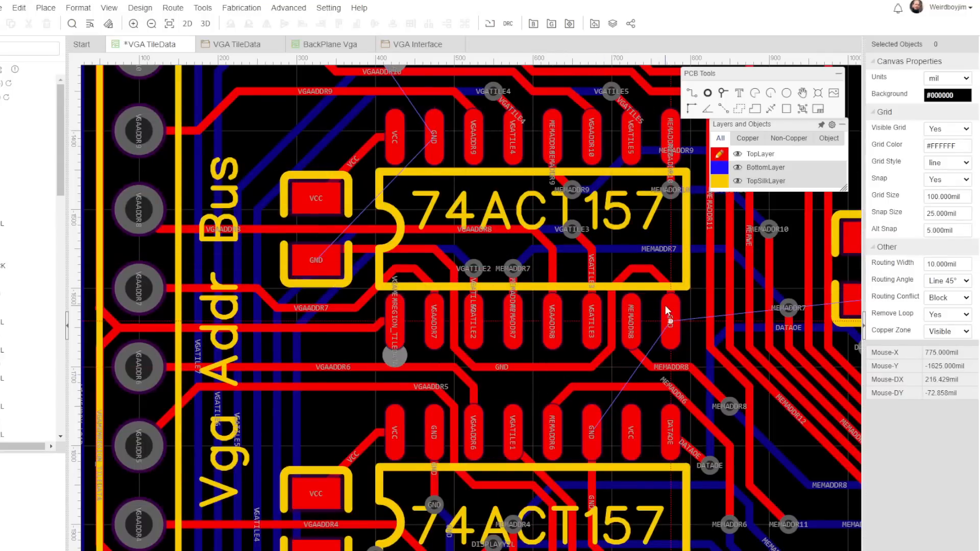
pyautogui.click(594, 213)
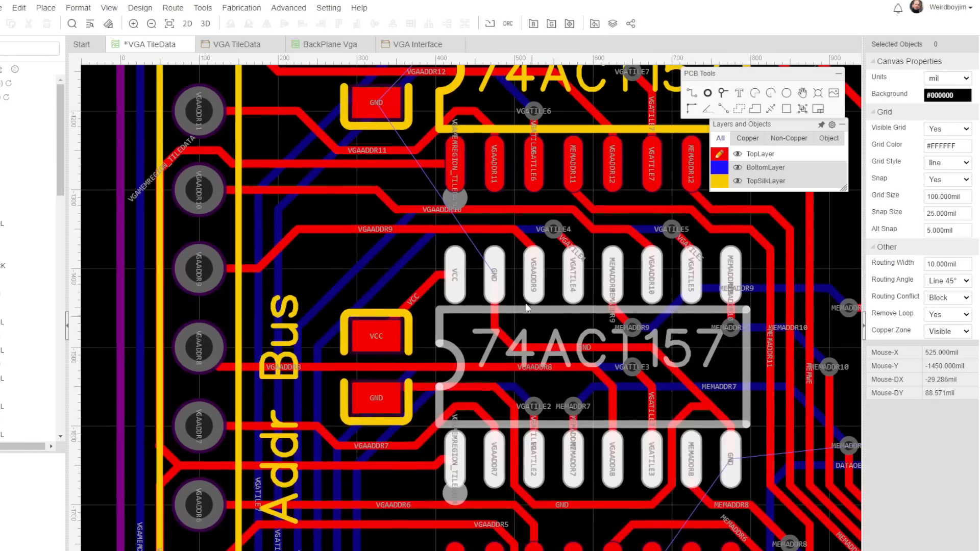
# - Shift the VGATILE3 bottom-layer track upward and join the second 74ACT157's GND tracks with vias
pyautogui.press('b')
pyautogui.moveTo(424, 367); pyautogui.dragTo(564, 328)
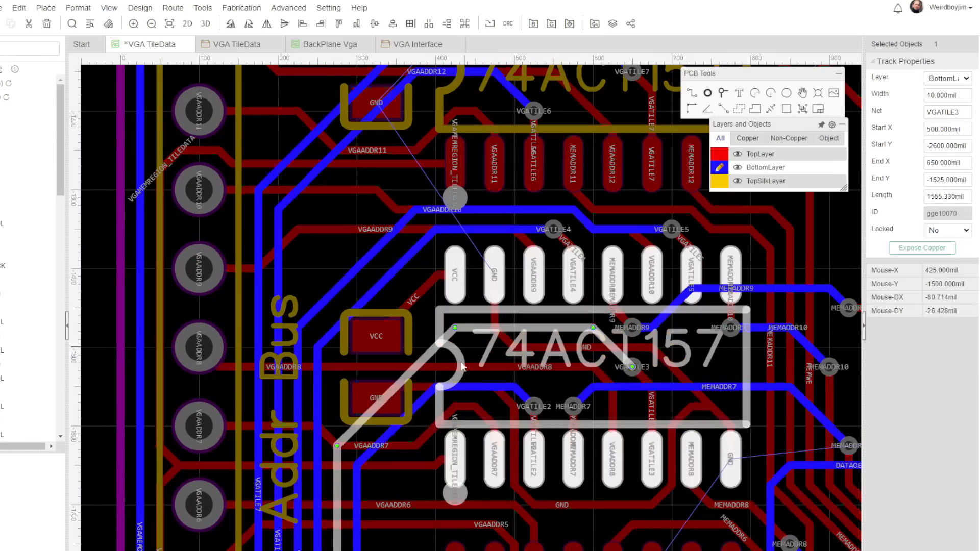
pyautogui.moveTo(412, 393); pyautogui.dragTo(537, 368)
pyautogui.click(475, 348)
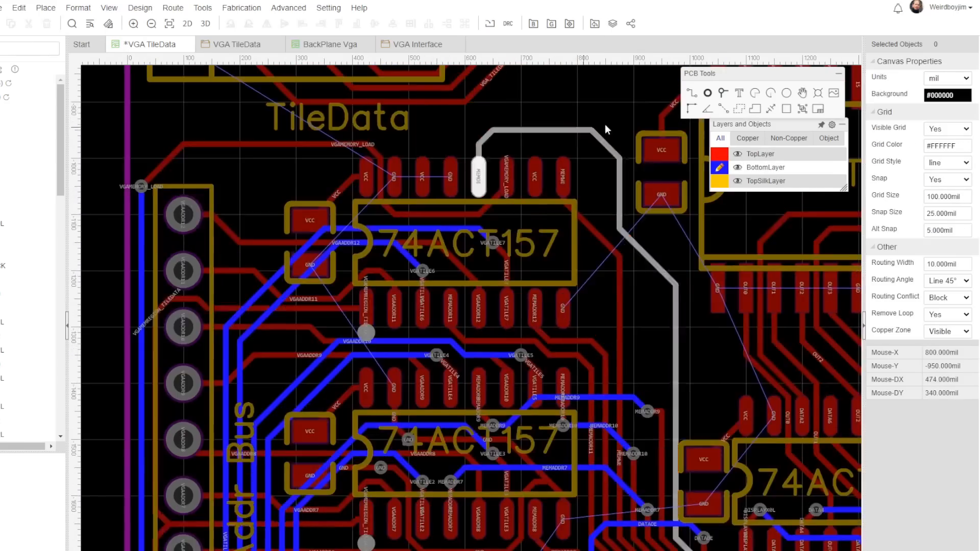
# - Route GND on the top layer from the TileData header's GND pad to the top 74ACT157's two upper GND pins
pyautogui.moveTo(606, 129); pyautogui.dragTo(593, 271, button='right')
pyautogui.press('t')
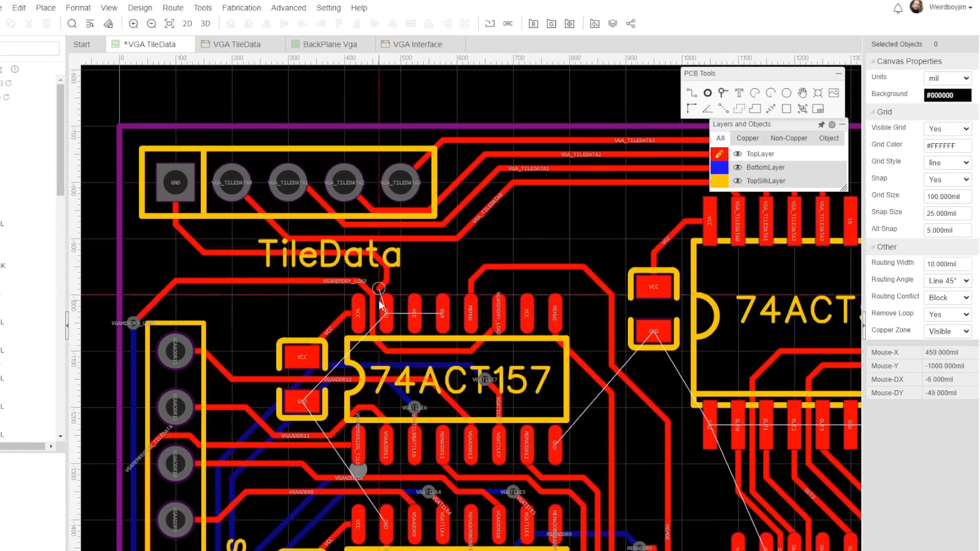
pyautogui.scroll(3, 396, 281)
pyautogui.click(511, 373)
pyautogui.scroll(-3, 433, 233)
pyautogui.click(400, 241)
pyautogui.rightClick(443, 314)
pyautogui.moveTo(507, 421); pyautogui.dragTo(432, 434, button='right')
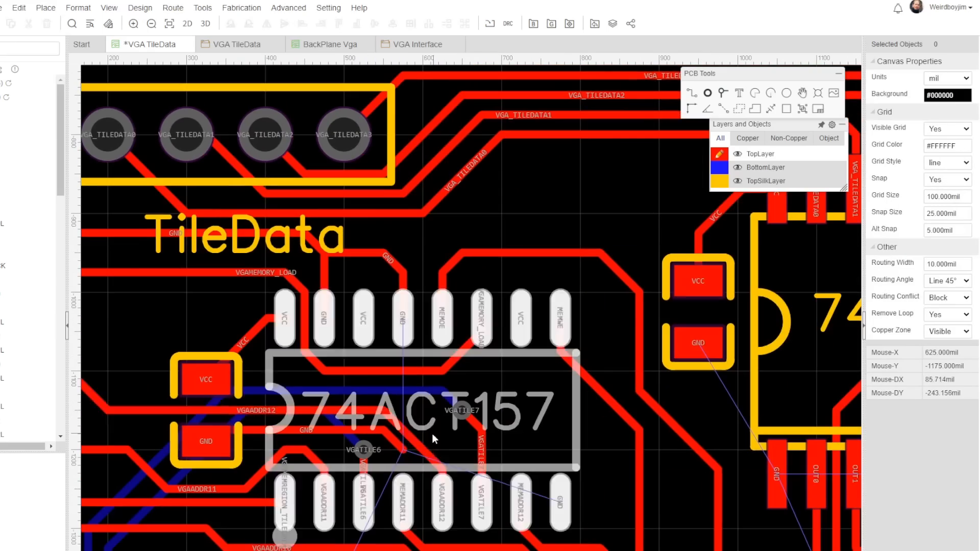
# - Route GND on the bottom layer from the via above the top 74ACT157 to the two vias inside its outline
pyautogui.moveTo(588, 415); pyautogui.dragTo(551, 330, button='right')
pyautogui.rightClick(579, 224)
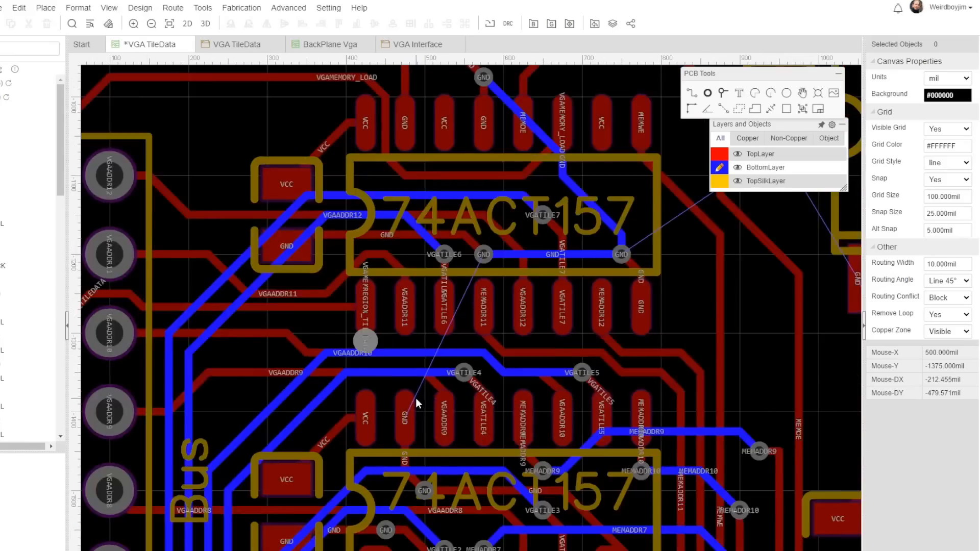
# - Route GND from the 7164S's upper GND pin along the bottom layer to a via, continuing on the top layer toward its lower GND pin
pyautogui.scroll(-2, 415, 399)
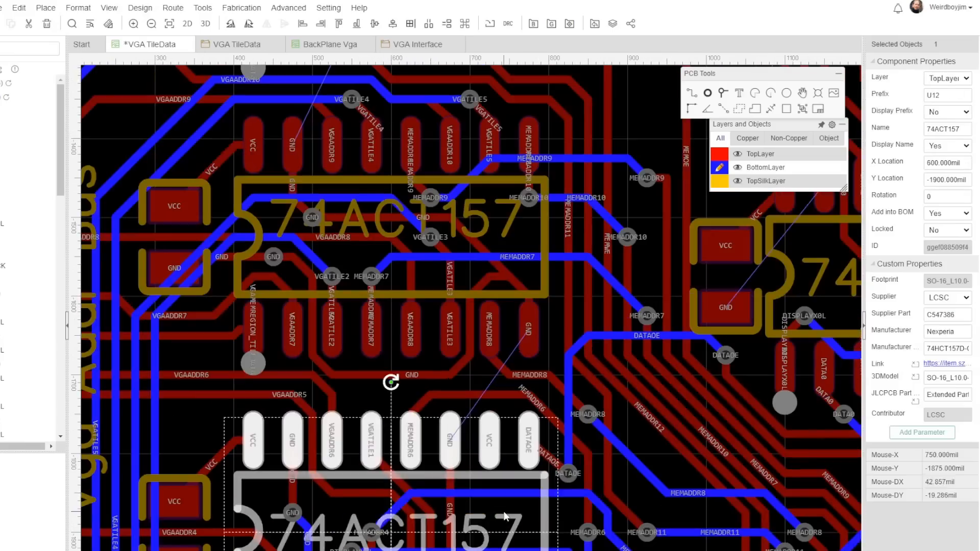
pyautogui.scroll(-3, 494, 321)
pyautogui.scroll(4, 494, 269)
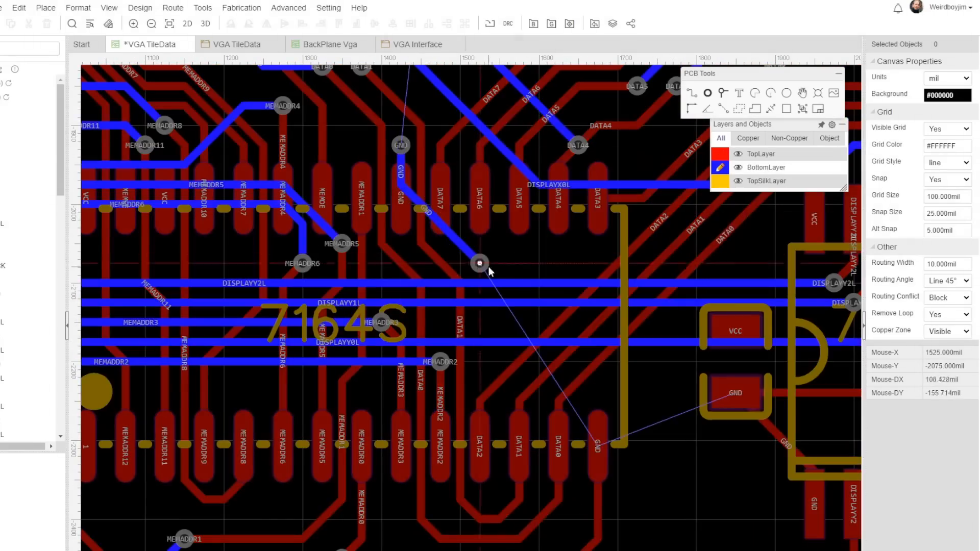
pyautogui.scroll(-2, 489, 266)
pyautogui.moveTo(647, 450); pyautogui.dragTo(540, 443, button='right')
pyautogui.press('t')
pyautogui.click(461, 371)
pyautogui.click(558, 343)
# - Route GND on the top layer from the 74HCT541's lower GND pin around its VGADATA pins toward its capacitor, adding a via
pyautogui.scroll(-3, 651, 345)
pyautogui.moveTo(855, 240); pyautogui.dragTo(337, 315, button='right')
pyautogui.scroll(3, 156, 123)
pyautogui.scroll(-1, 461, 169)
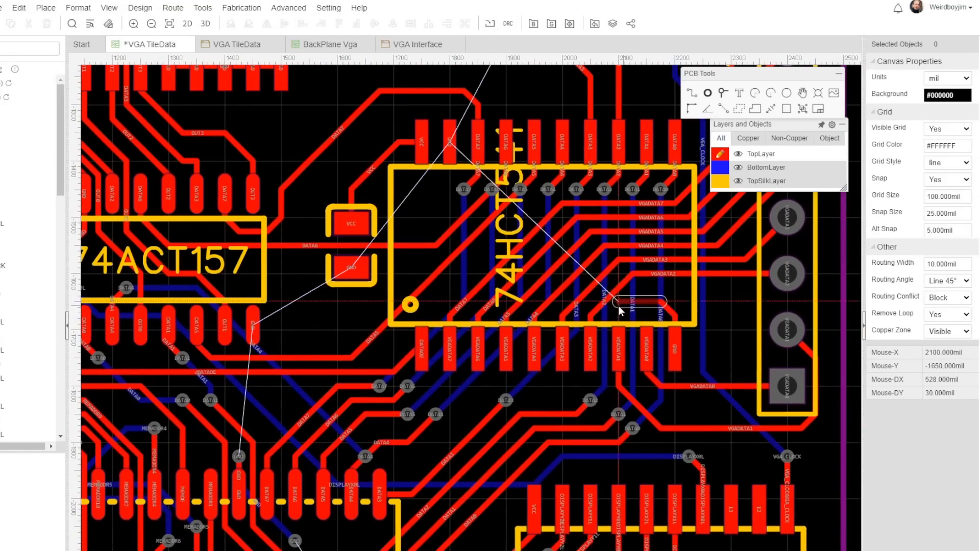
pyautogui.click(447, 292)
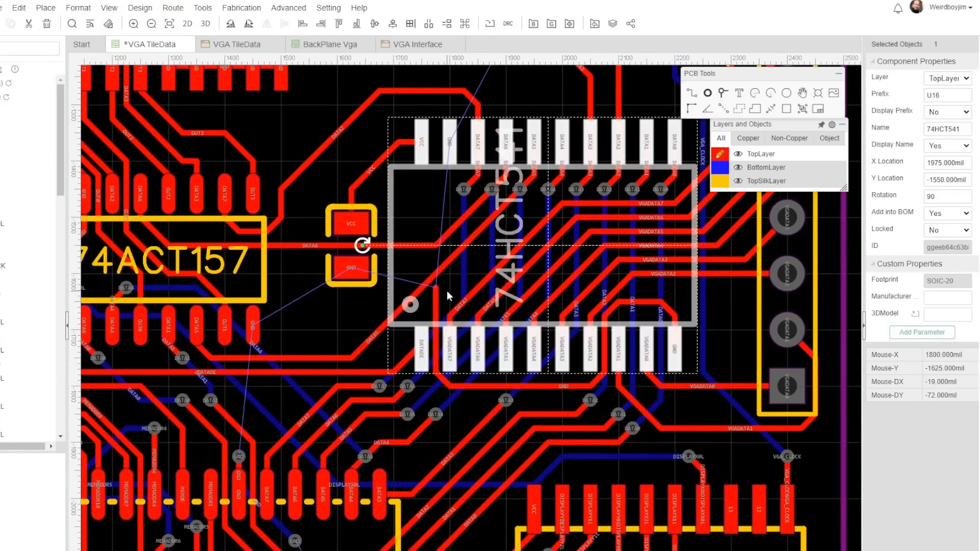
pyautogui.scroll(3, 436, 294)
pyautogui.press('v')
pyautogui.click(438, 315)
pyautogui.click(363, 223)
# - Join the 74HCT541's GND track to its capacitor's via and route GND on the bottom layer upward past its VCC pin
pyautogui.scroll(-3, 415, 207)
pyautogui.scroll(-1, 577, 162)
pyautogui.scroll(3, 443, 200)
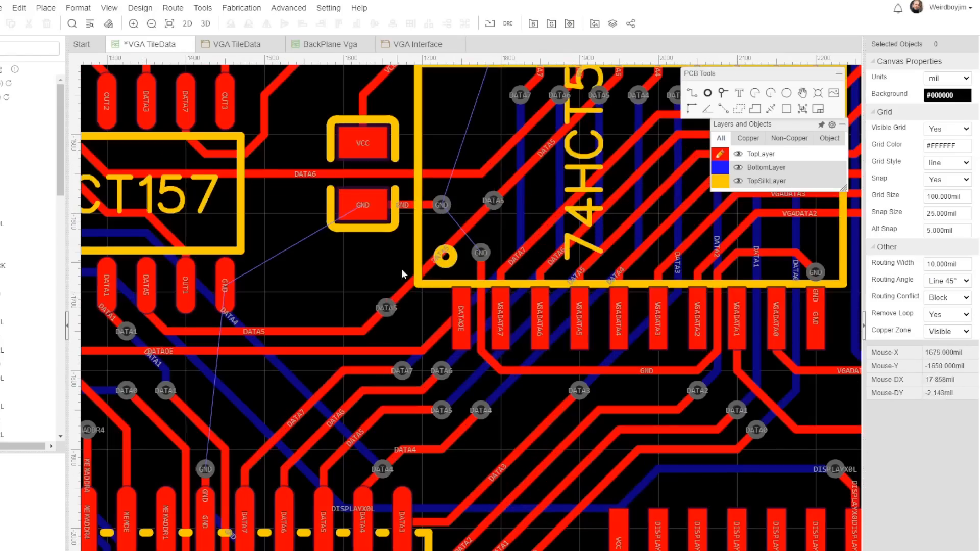
pyautogui.click(492, 203)
pyautogui.press('b')
pyautogui.press('t')
pyautogui.scroll(-5, 439, 290)
pyautogui.click(428, 320)
pyautogui.press('b')
pyautogui.click(464, 203)
pyautogui.rightClick(549, 181)
pyautogui.scroll(4, 433, 269)
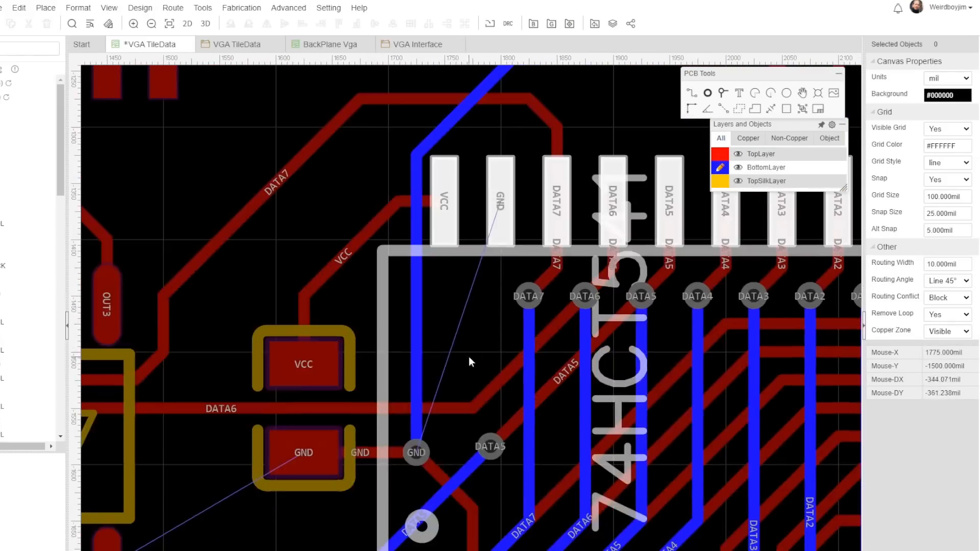
# - Route GND on the bottom layer across the middle 74ACT157 to a via for its lower GND pin, and save the board
pyautogui.press('t')
pyautogui.scroll(-3, 500, 255)
pyautogui.moveTo(371, 381); pyautogui.dragTo(703, 257, button='right')
pyautogui.scroll(2, 703, 168)
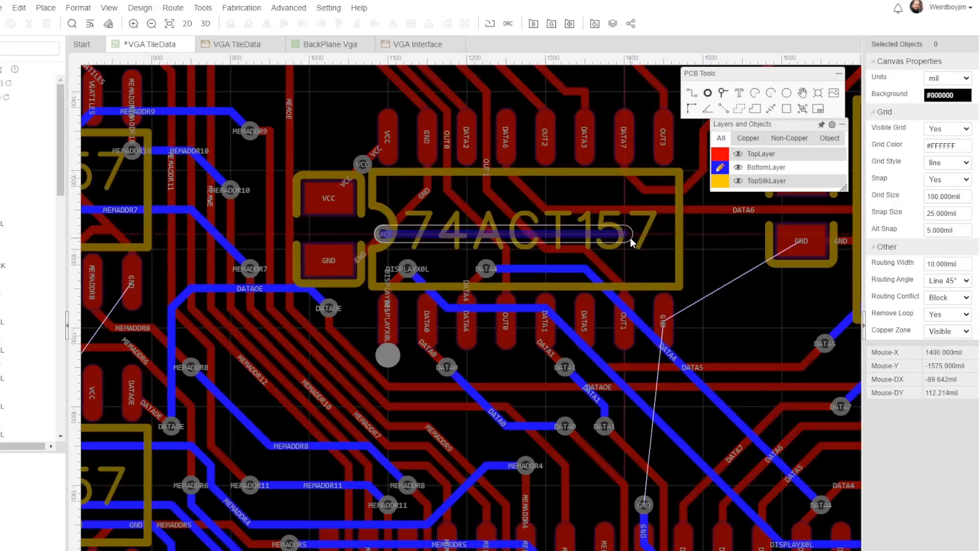
pyautogui.scroll(-5, 661, 290)
pyautogui.hotkey('ctrl', 's')
pyautogui.scroll(8, 583, 253)
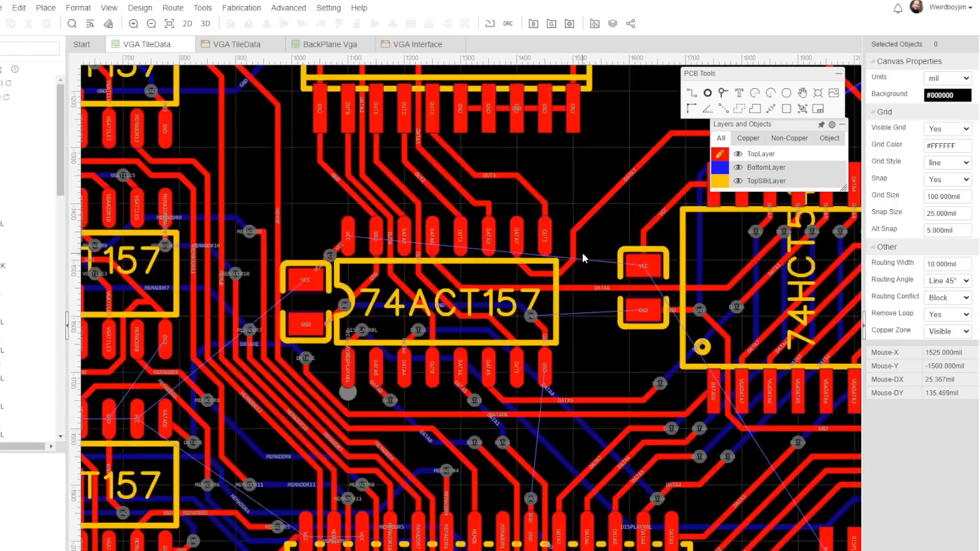
pyautogui.moveTo(796, 531); pyautogui.dragTo(709, 358, button='right')
pyautogui.click(770, 393)
pyautogui.rightClick(755, 479)
# - Set the width of the GND and VCC tracks between the Vga Sig header and its capacitor to 20 mil, and save
pyautogui.scroll(-8, 708, 358)
pyautogui.moveTo(849, 290); pyautogui.dragTo(650, 456, button='right')
pyautogui.scroll(7, 617, 268)
pyautogui.click(596, 415)
pyautogui.click(609, 274)
pyautogui.click(947, 95)
pyautogui.write('20')
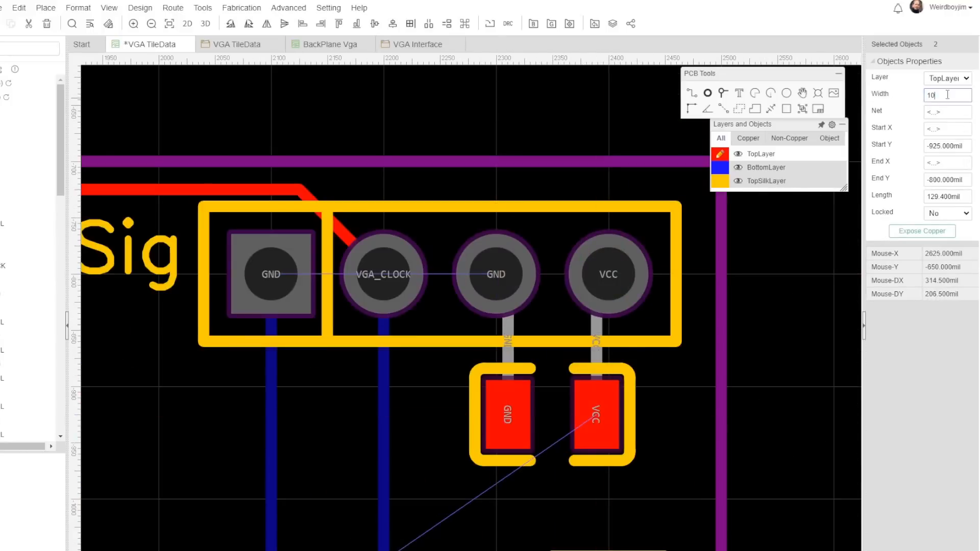
pyautogui.press('Return')
pyautogui.scroll(-7, 789, 283)
pyautogui.scroll(3, 730, 327)
pyautogui.click(496, 207)
pyautogui.scroll(-5, 611, 232)
pyautogui.moveTo(621, 297); pyautogui.dragTo(733, 256, button='right')
pyautogui.hotkey('ctrl', 's')
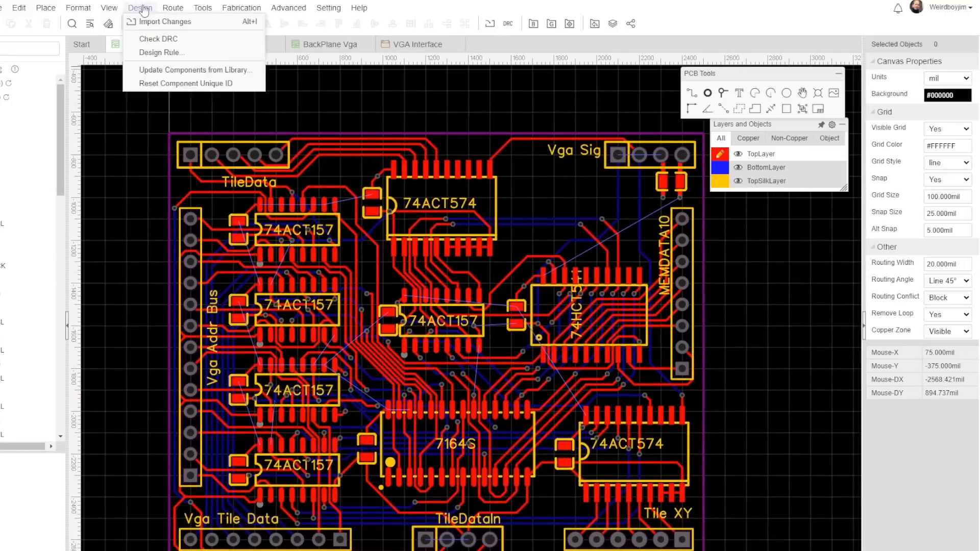
# - Set the board to four copper layers, naming the inner layers VCC and GND, with VCC as a plane
pyautogui.moveTo(203, 8)
pyautogui.click(216, 53)
pyautogui.click(339, 212)
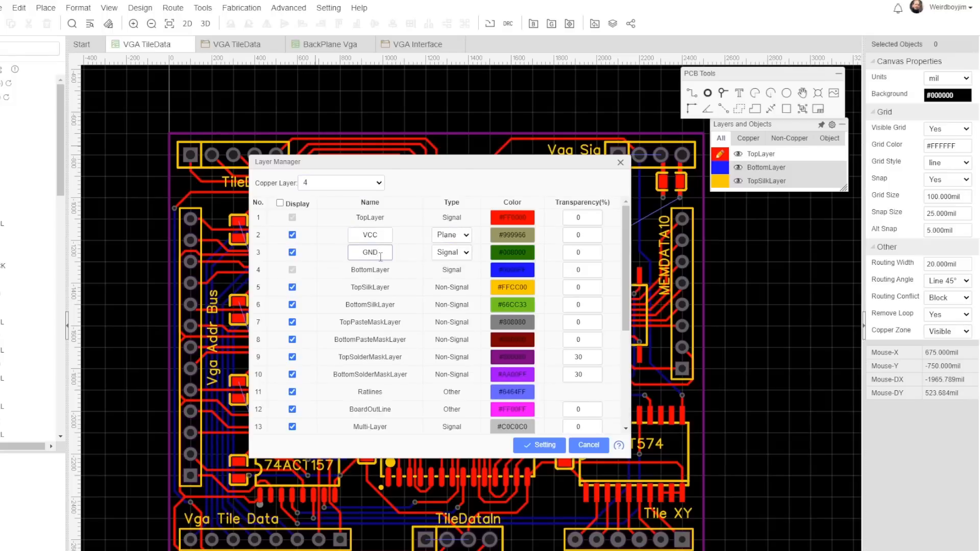
pyautogui.click(541, 447)
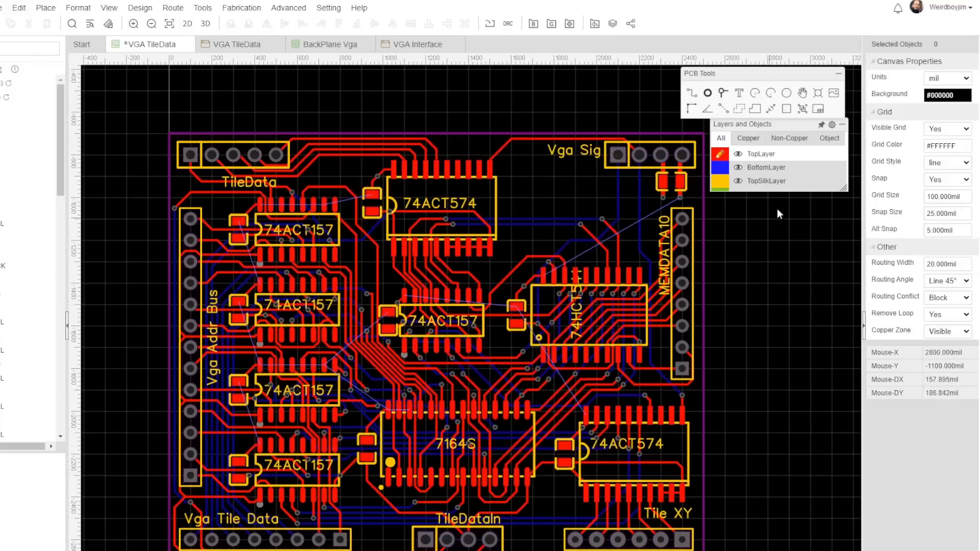
# - Bring up the VCC plane layer and add VCC vias on the tracks between the 74ACT157 and 7164S capacitors and their VCC pins
pyautogui.click(721, 330)
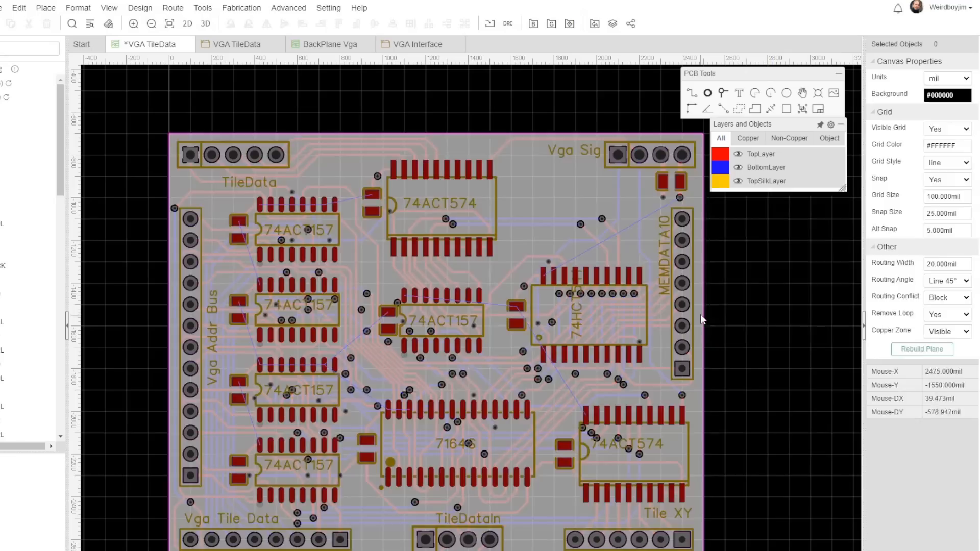
pyautogui.scroll(3, 135, 192)
pyautogui.scroll(-4, 362, 392)
pyautogui.scroll(6, 291, 263)
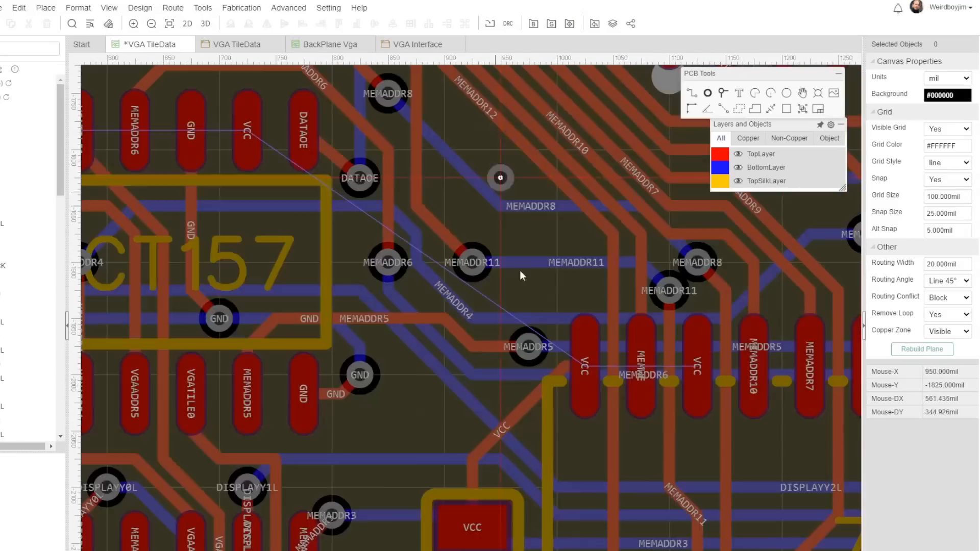
pyautogui.scroll(-5, 520, 271)
pyautogui.scroll(4, 169, 266)
pyautogui.click(720, 154)
pyautogui.click(696, 96)
pyautogui.scroll(2, 630, 283)
pyautogui.click(567, 311)
pyautogui.rightClick(603, 389)
pyautogui.scroll(-4, 572, 398)
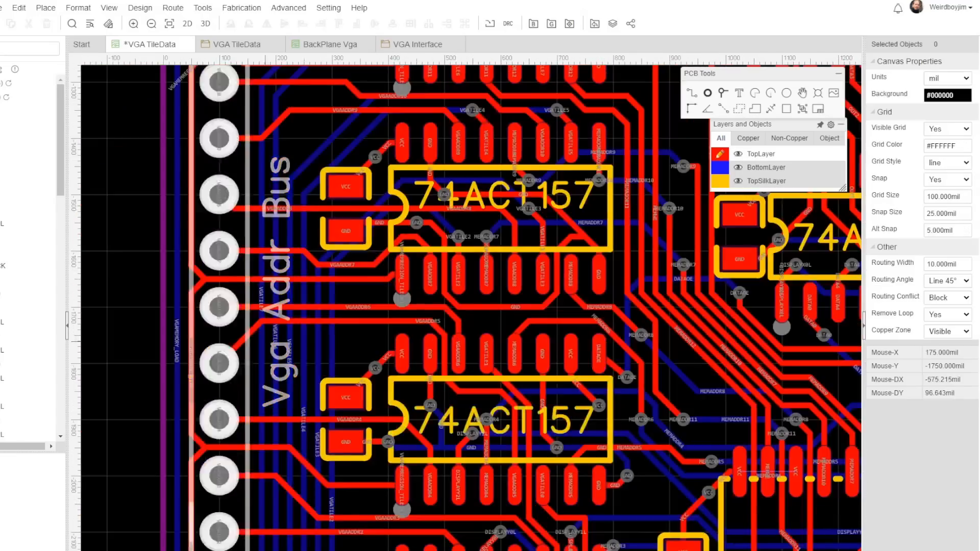
# - Highlight the VCC net and route top-layer tracks to vias at the third 74ACT157's and the 7164S's second VCC pins
pyautogui.click(28, 112)
pyautogui.scroll(3, 214, 144)
pyautogui.click(642, 136)
pyautogui.click(482, 197)
pyautogui.click(27, 112)
pyautogui.moveTo(714, 470); pyautogui.dragTo(311, 140, button='right')
pyautogui.click(679, 277)
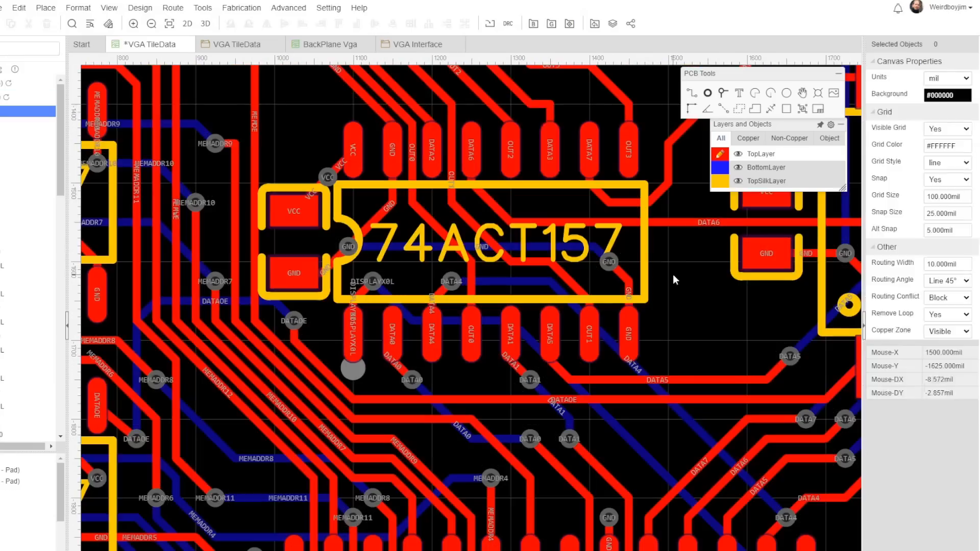
pyautogui.scroll(3, 415, 383)
pyautogui.click(547, 319)
pyautogui.rightClick(544, 385)
pyautogui.scroll(-7, 524, 327)
# - Highlight the VCC net and examine its pads and vias across the board for missing connections
pyautogui.click(27, 112)
pyautogui.click(153, 299)
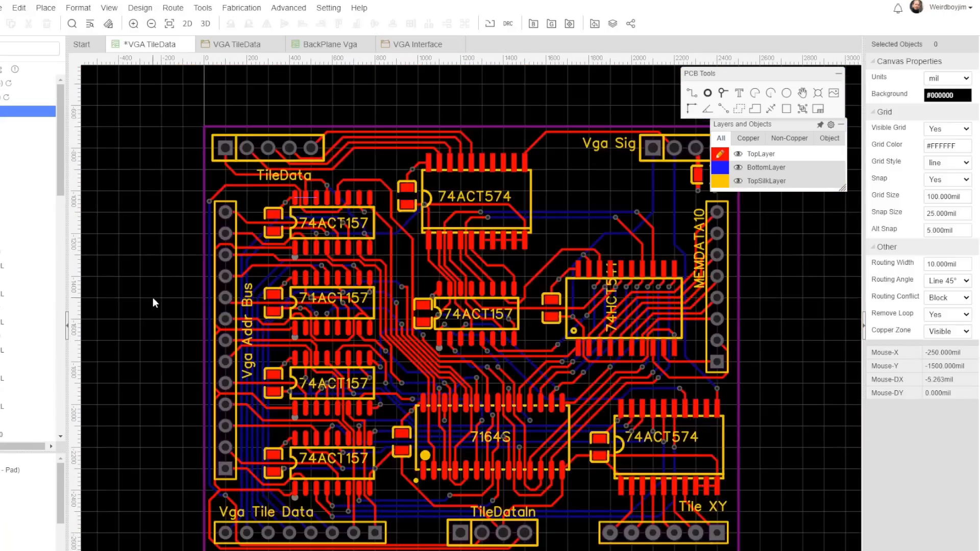
pyautogui.scroll(6, 472, 341)
pyautogui.click(28, 111)
pyautogui.scroll(-3, 274, 160)
pyautogui.click(260, 159)
pyautogui.scroll(-5, 262, 158)
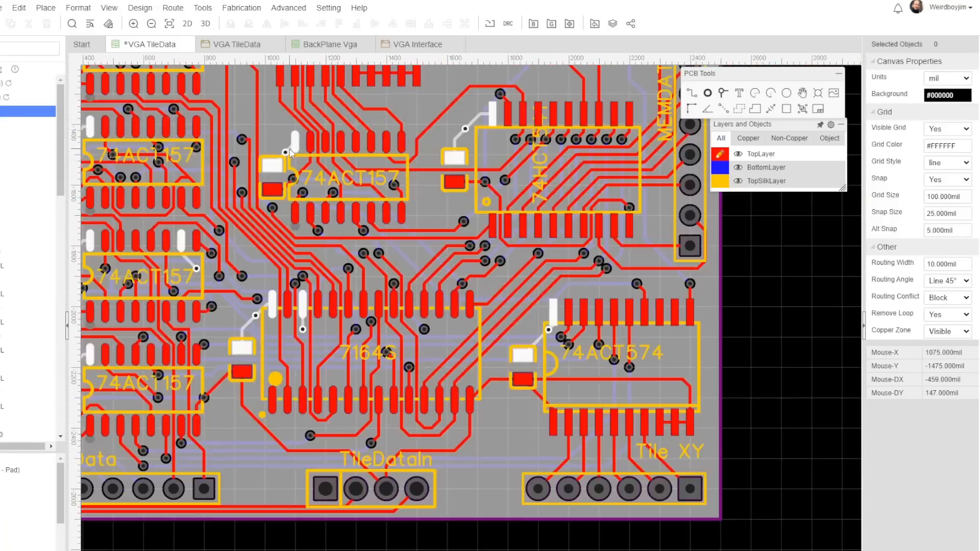
pyautogui.scroll(6, 566, 102)
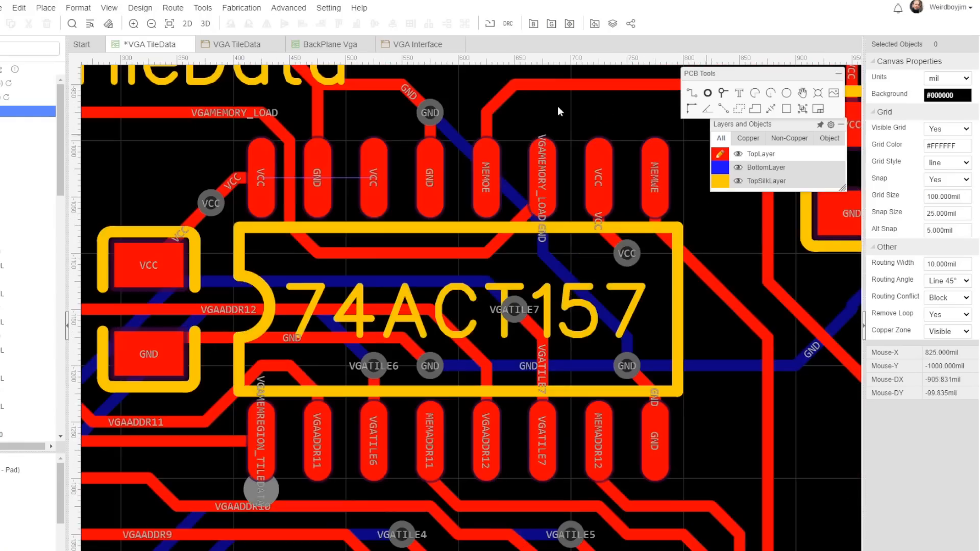
pyautogui.scroll(-7, 289, 223)
pyautogui.scroll(4, 584, 393)
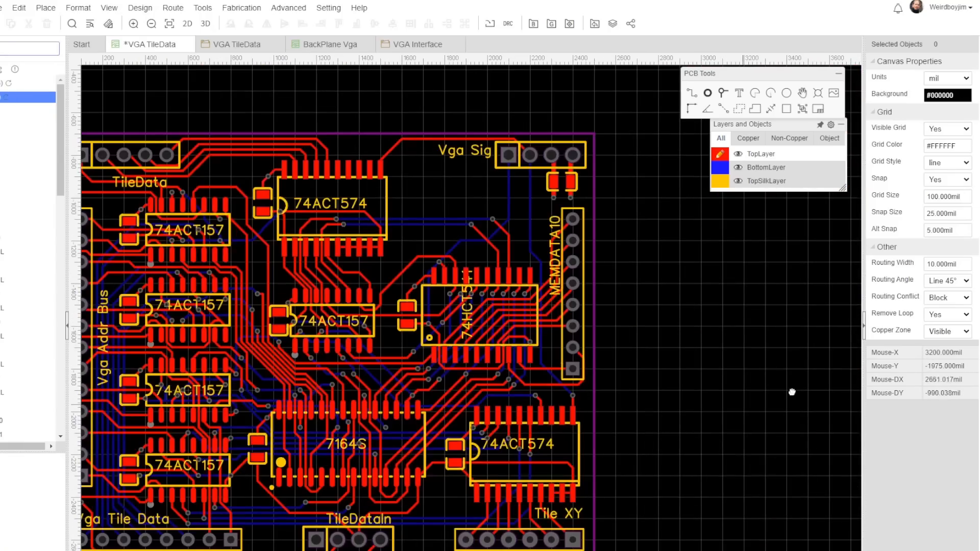
# - Change the Memory Interface title to "Tile Data" and place it with the v1.0 label beside the upper 74ACT574
pyautogui.moveTo(792, 392); pyautogui.dragTo(757, 437, button='right')
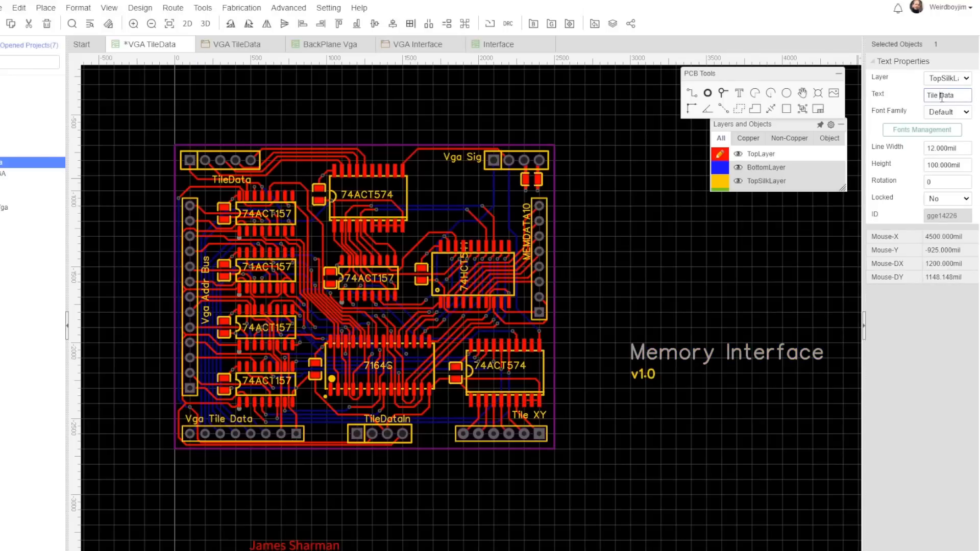
pyautogui.scroll(1, 227, 216)
pyautogui.scroll(-1, 240, 191)
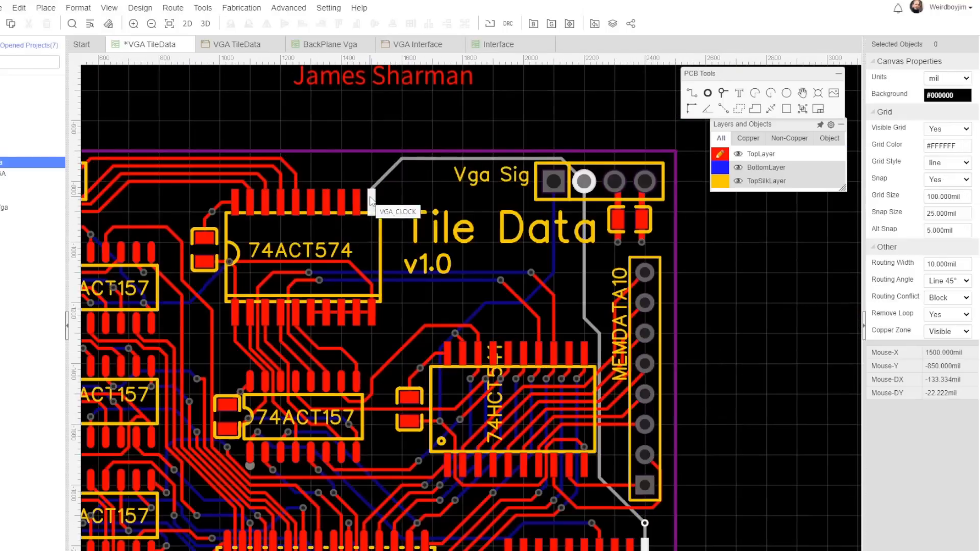
# - Reroute VGA_CLOCK from the upper 74ACT574's pin through a via onto the bottom layer toward the Vga Sig header
pyautogui.scroll(3, 427, 192)
pyautogui.scroll(-3, 650, 212)
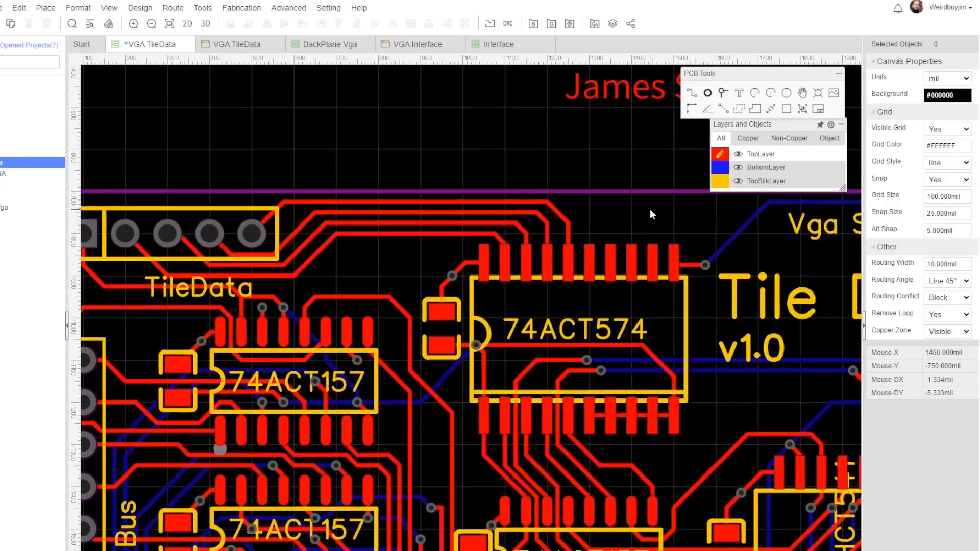
# - Try to run VGA_TILEDATA0 to VGA_TILEDATA3 on the bottom layer, with vias and top-layer stubs at the upper 74ACT574's pins
pyautogui.scroll(2, 584, 164)
pyautogui.scroll(2, 419, 186)
pyautogui.click(419, 187)
pyautogui.press('v')
pyautogui.click(485, 168)
pyautogui.click(541, 168)
pyautogui.click(597, 168)
pyautogui.keyDown('ctrl'); pyautogui.click(597, 183); pyautogui.keyUp('ctrl')
pyautogui.press('t')
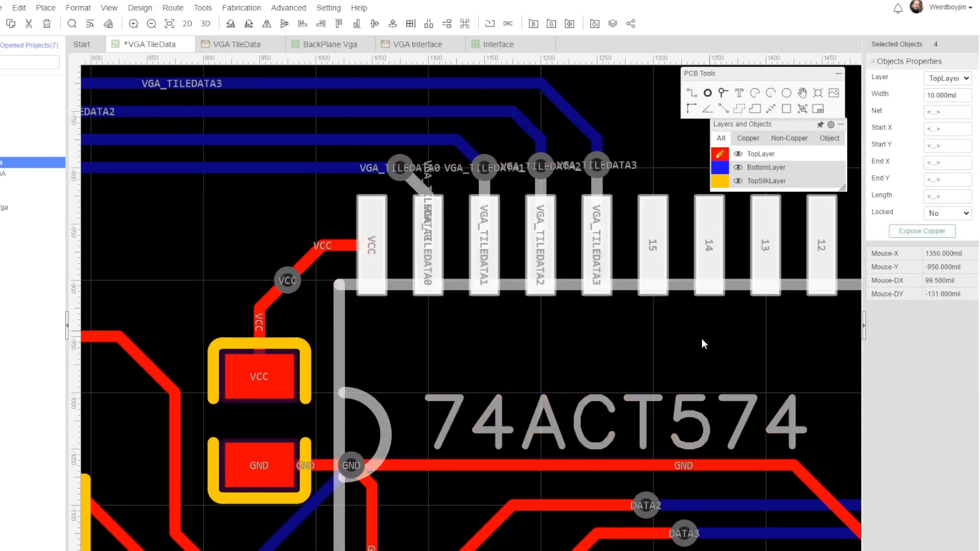
# - Move the author name text inside the board's upper edge and shift the Tile Data, v1.0 and Vga Sig labels clear of it
pyautogui.scroll(-3, 373, 244)
pyautogui.click(540, 212)
pyautogui.moveTo(539, 214); pyautogui.dragTo(562, 208)
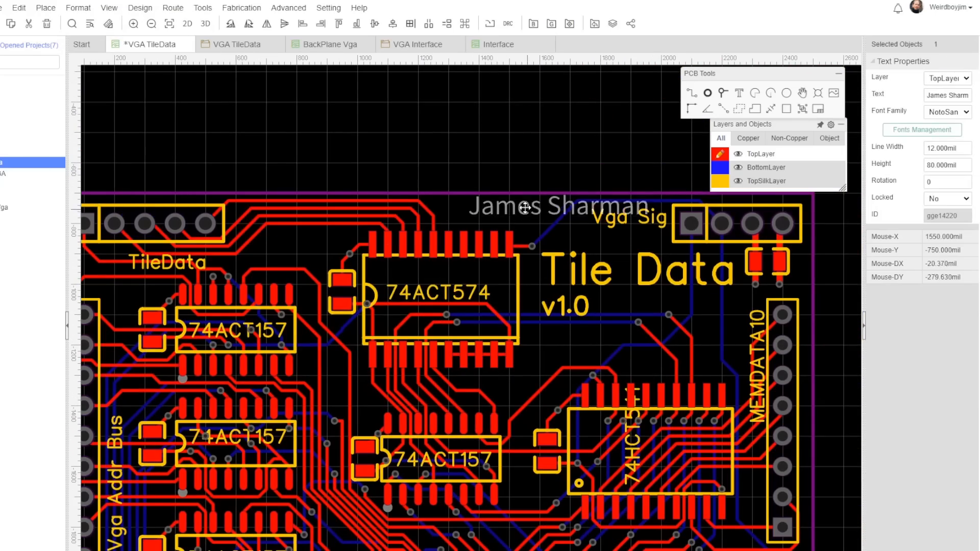
pyautogui.moveTo(602, 270); pyautogui.dragTo(594, 294)
pyautogui.moveTo(565, 307); pyautogui.dragTo(572, 333)
pyautogui.moveTo(662, 217); pyautogui.dragTo(606, 212)
pyautogui.click(551, 144)
# - Create a bottom-layer copper area on the GND net inside the board outline
pyautogui.scroll(-2, 552, 144)
pyautogui.moveTo(590, 177); pyautogui.dragTo(544, 136, button='right')
pyautogui.click(740, 107)
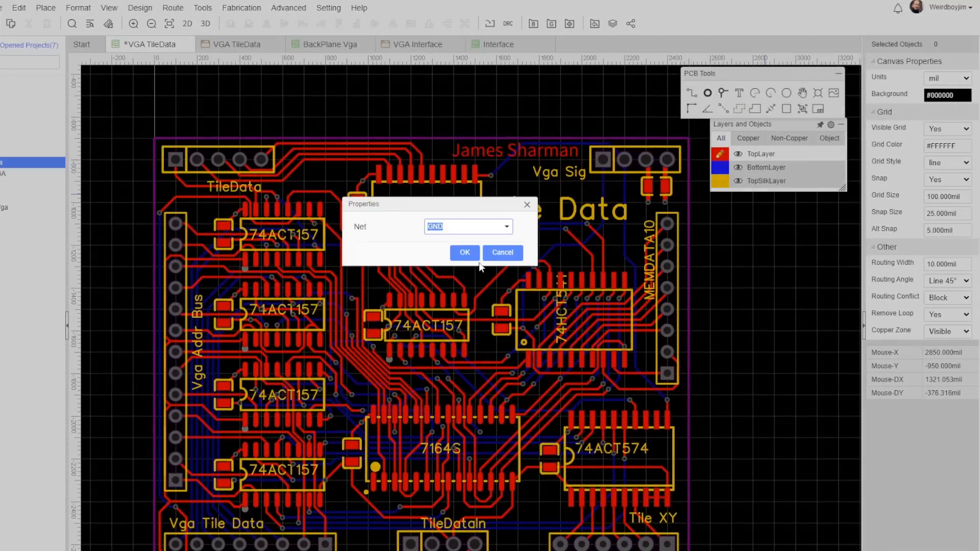
pyautogui.click(464, 253)
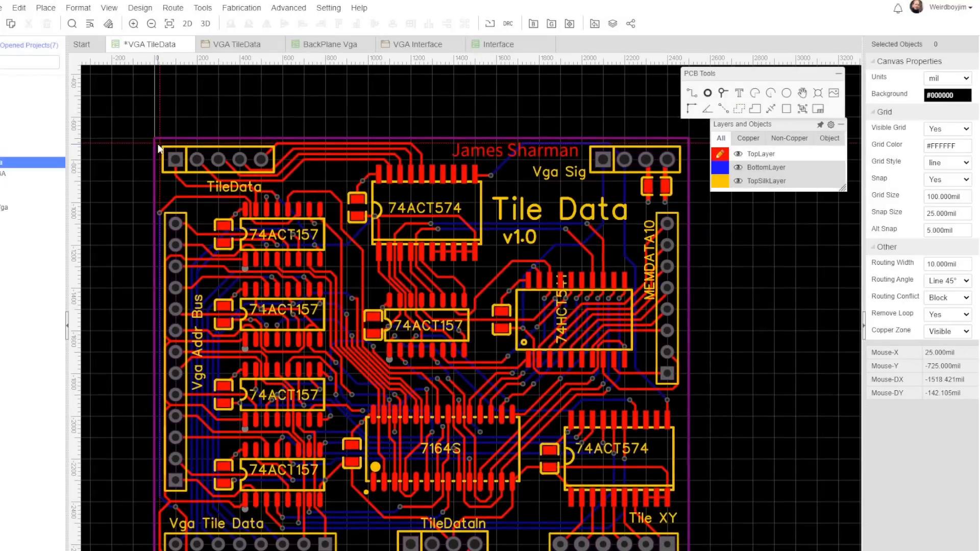
pyautogui.press('b')
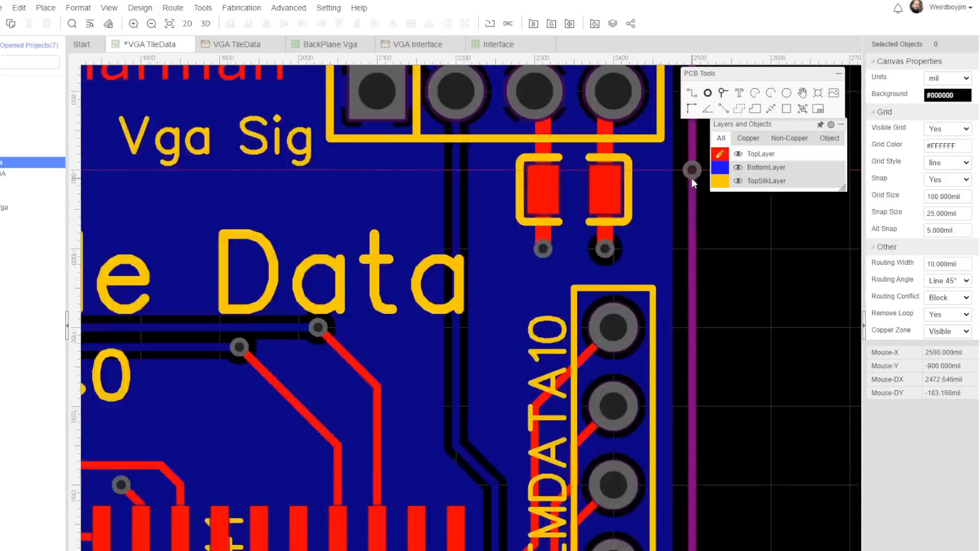
# - Outline a top-layer copper area 12.5 mil inside the board edge, using a 12.5 mil snap size
pyautogui.scroll(-3, 673, 91)
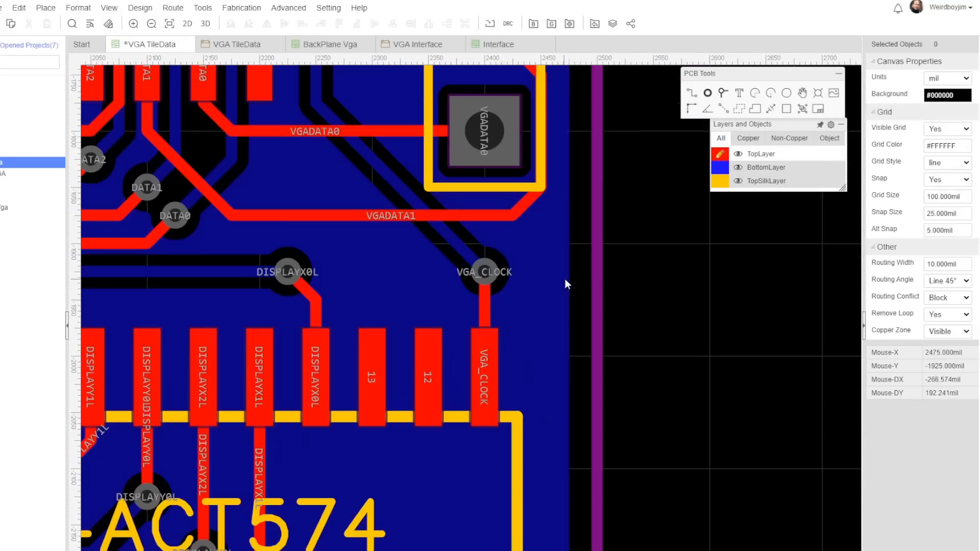
pyautogui.click(566, 284)
pyautogui.scroll(-3, 565, 284)
pyautogui.click(534, 360)
pyautogui.moveTo(255, 77); pyautogui.dragTo(572, 541, button='right')
pyautogui.moveTo(270, 236); pyautogui.dragTo(810, 244, button='right')
pyautogui.moveTo(368, 542); pyautogui.dragTo(251, 81, button='right')
pyautogui.click(306, 443)
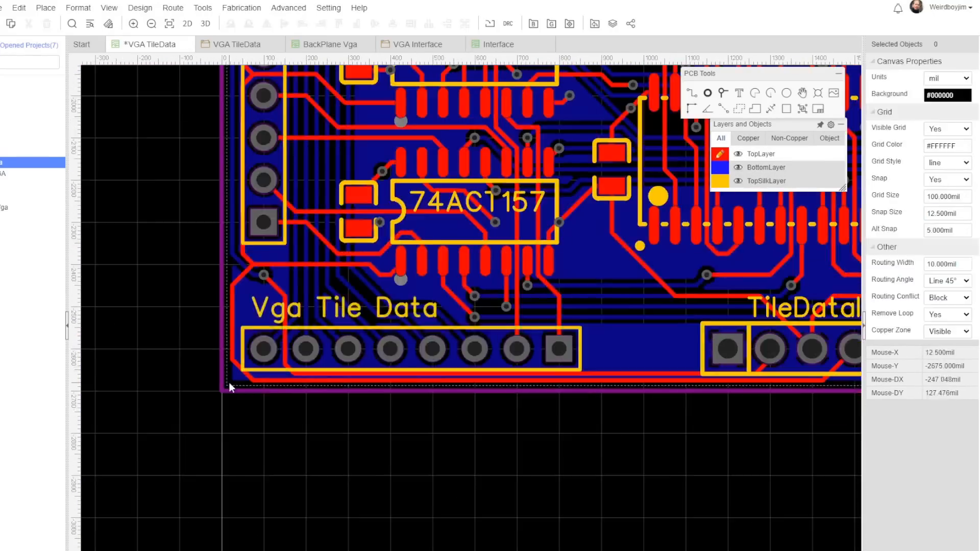
pyautogui.moveTo(796, 256); pyautogui.dragTo(186, 290, button='right')
pyautogui.scroll(3, 664, 258)
pyautogui.click(664, 257)
pyautogui.scroll(-4, 649, 547)
pyautogui.click(654, 550)
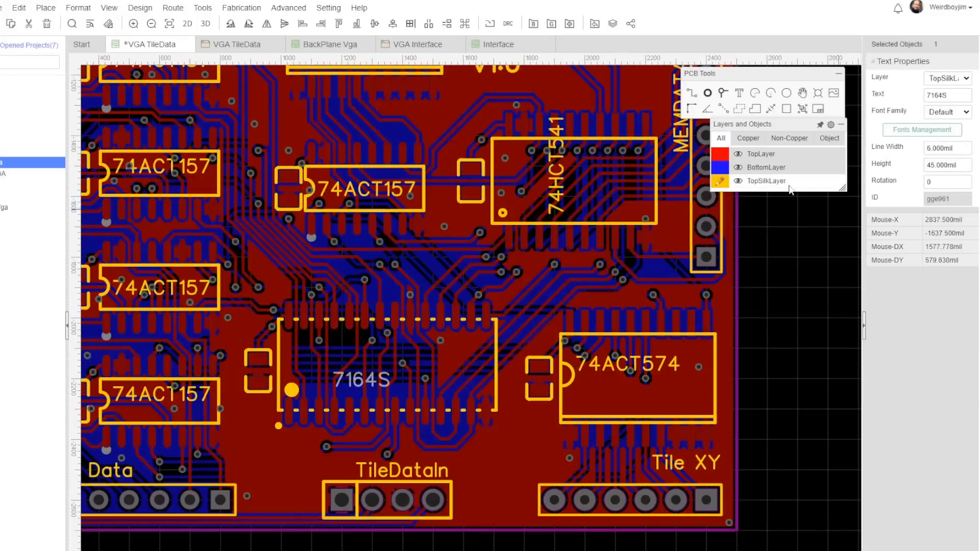
# - Add the silkscreen text "JLCJLCJLCJLCJLCJLC" above the 7164S label inside the chip outline, and save the board
pyautogui.write('JLCJLCJLCJLC20')
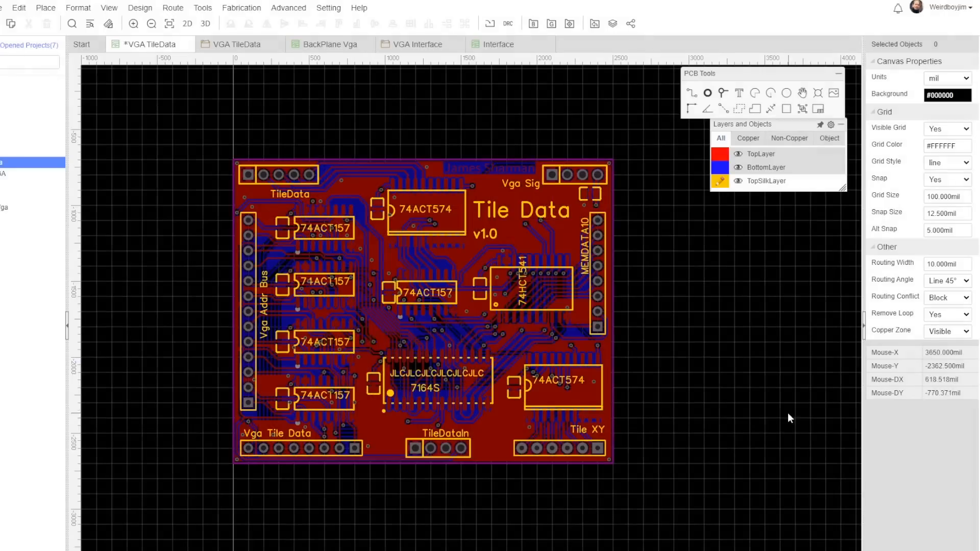
pyautogui.hotkey('ctrl', 's')
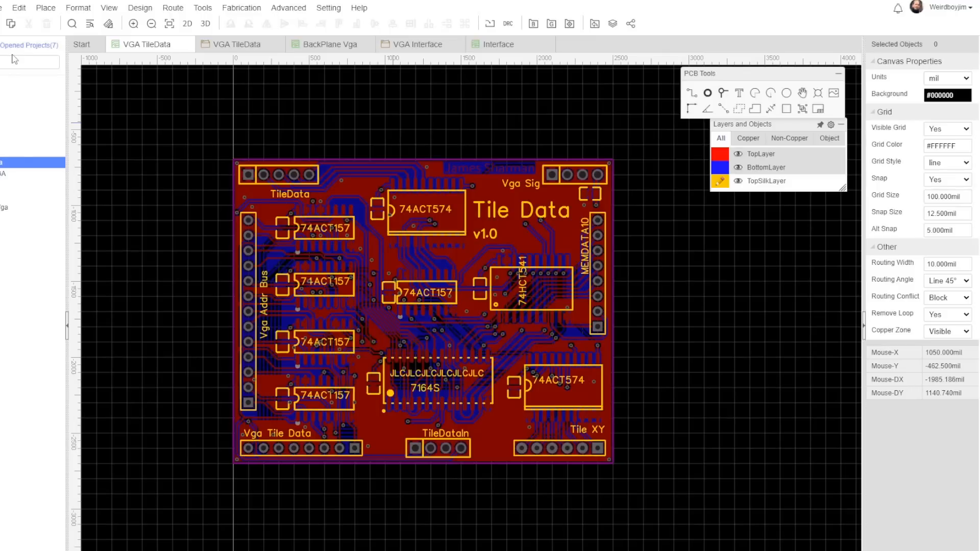
pyautogui.click(141, 9)
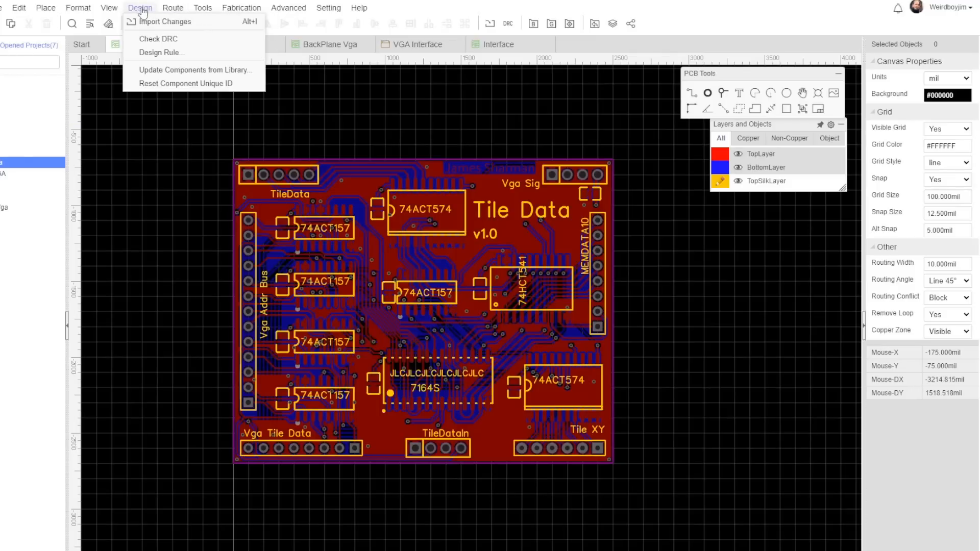
# - Run the design rule check on the board and inspect the layout in the 3D view
pyautogui.click(158, 39)
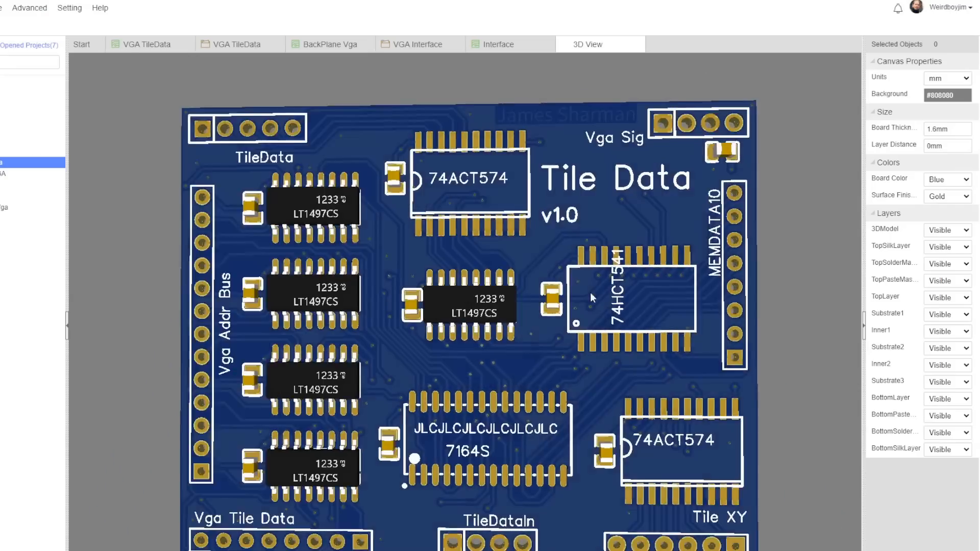
pyautogui.moveTo(590, 292); pyautogui.dragTo(330, 267)
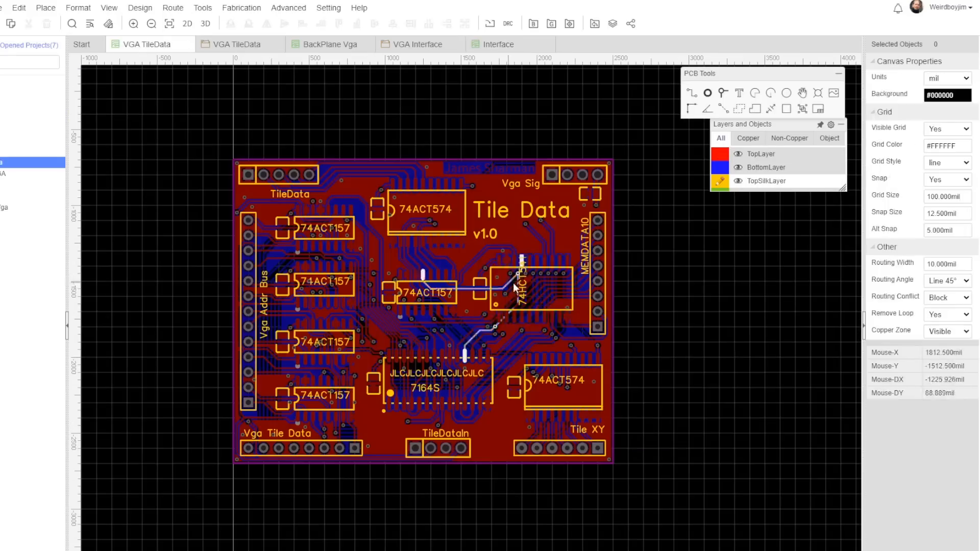
# - Rotate the 74HCT541 silkscreen label to read horizontally inside its chip outline and save the board
pyautogui.click(516, 286)
pyautogui.press('space')
pyautogui.click(670, 294)
pyautogui.hotkey('ctrl', 's')
# - Open the PCB fabrication file summary for the board and send the generated order data to JLCPCB
pyautogui.click(2, 8)
pyautogui.click(38, 145)
pyautogui.click(515, 334)
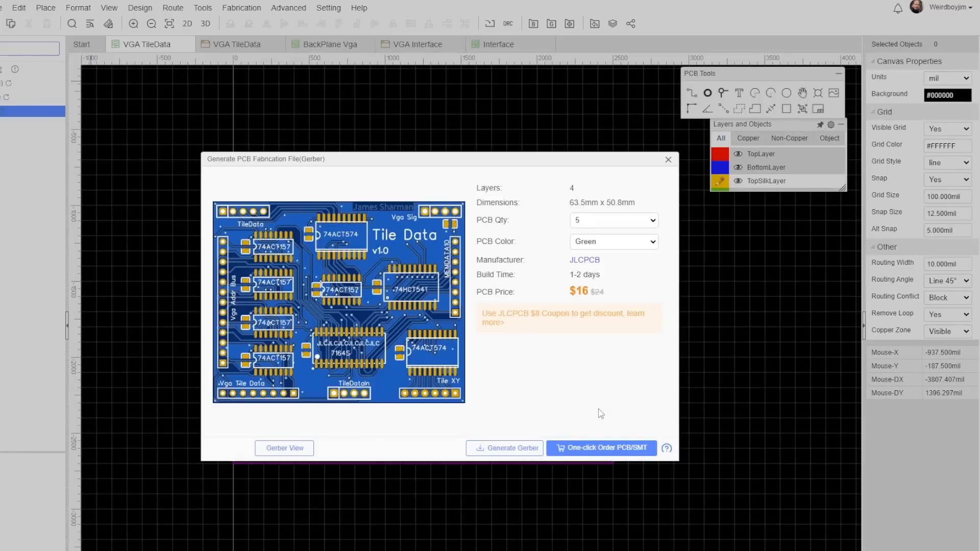
pyautogui.click(589, 453)
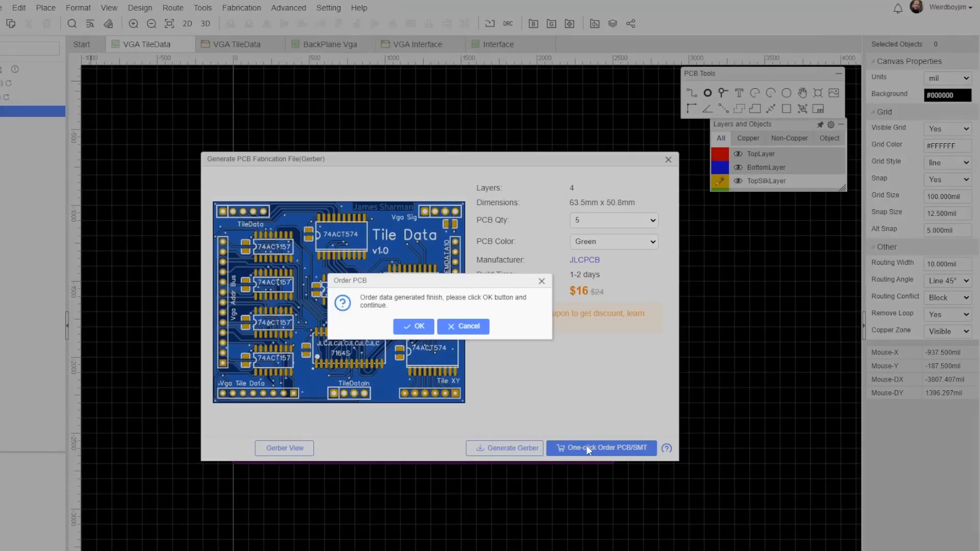
pyautogui.click(412, 327)
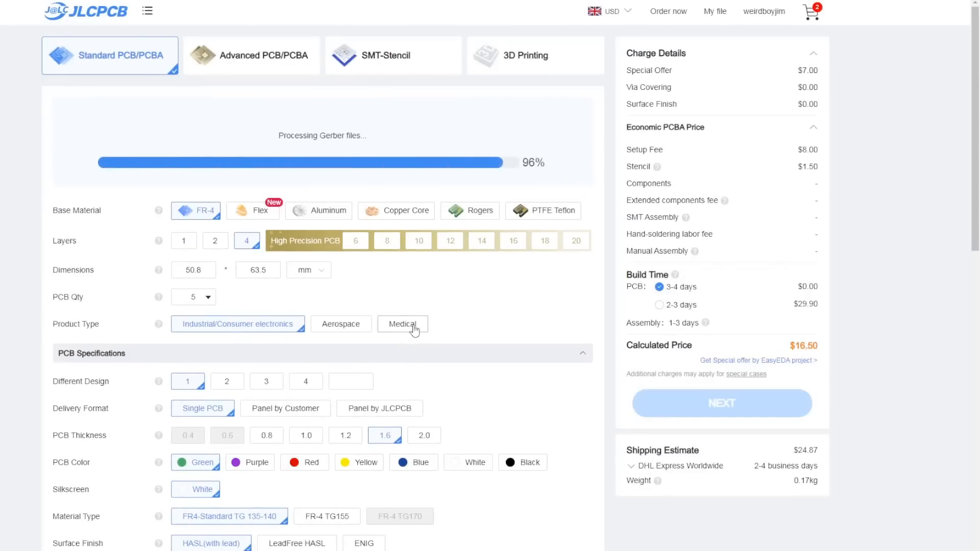
# - Add a stencil with a customized size of 150*100 mm to the PCB order and save it to the cart
pyautogui.scroll(-13, 538, 328)
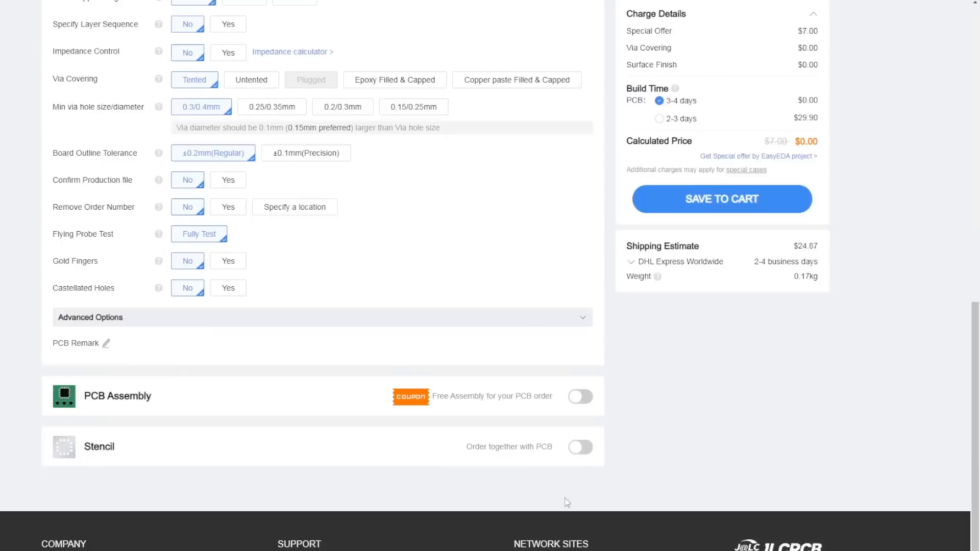
pyautogui.click(580, 447)
pyautogui.scroll(-3, 595, 372)
pyautogui.click(229, 397)
pyautogui.click(610, 195)
pyautogui.write('150')
pyautogui.press('Tab')
pyautogui.write('100')
pyautogui.click(440, 245)
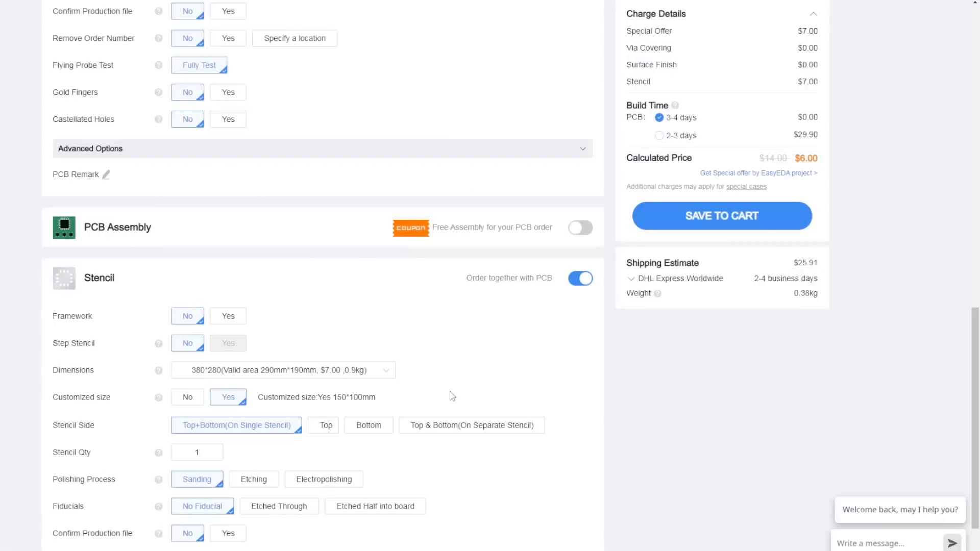
pyautogui.scroll(15, 452, 396)
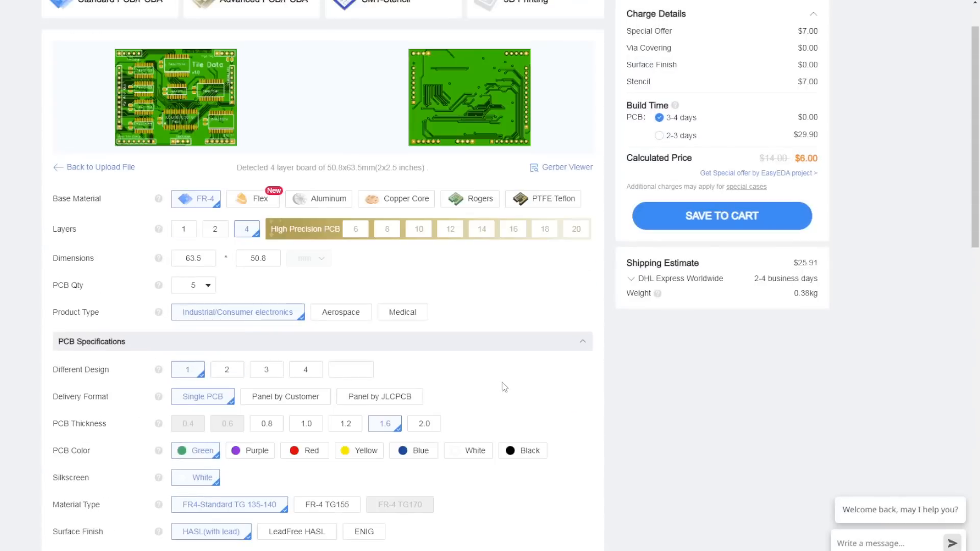
pyautogui.click(727, 252)
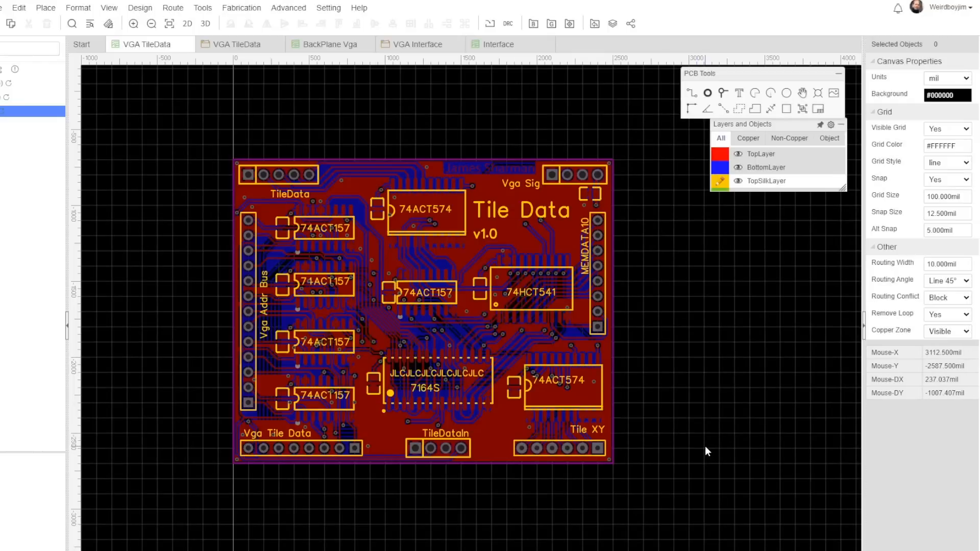
# - Create a separate board named VGA TileData Test from the TileData board, keeping only the headers, outline and title
pyautogui.scroll(-1, 705, 446)
pyautogui.moveTo(739, 358); pyautogui.dragTo(699, 345, button='right')
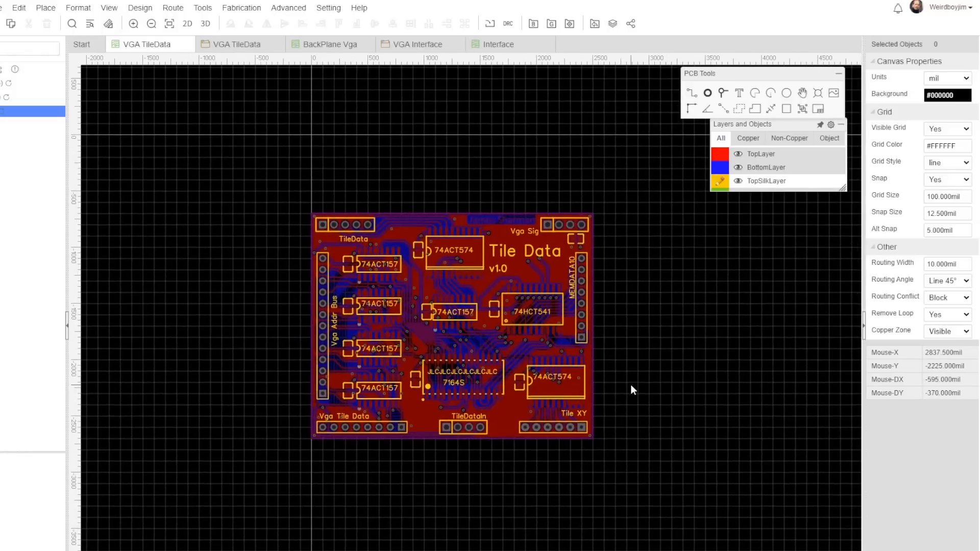
pyautogui.hotkey('ctrl', 's')
pyautogui.press('Return')
pyautogui.scroll(-1, 333, 302)
pyautogui.moveTo(827, 364); pyautogui.dragTo(779, 349, button='right')
pyautogui.click(202, 8)
pyautogui.click(216, 53)
# - Place copies of the Tile XY, TileDataIn and Vga Tile Data headers directly below their originals, outside the silkscreen outline
pyautogui.click(564, 451)
pyautogui.click(648, 449)
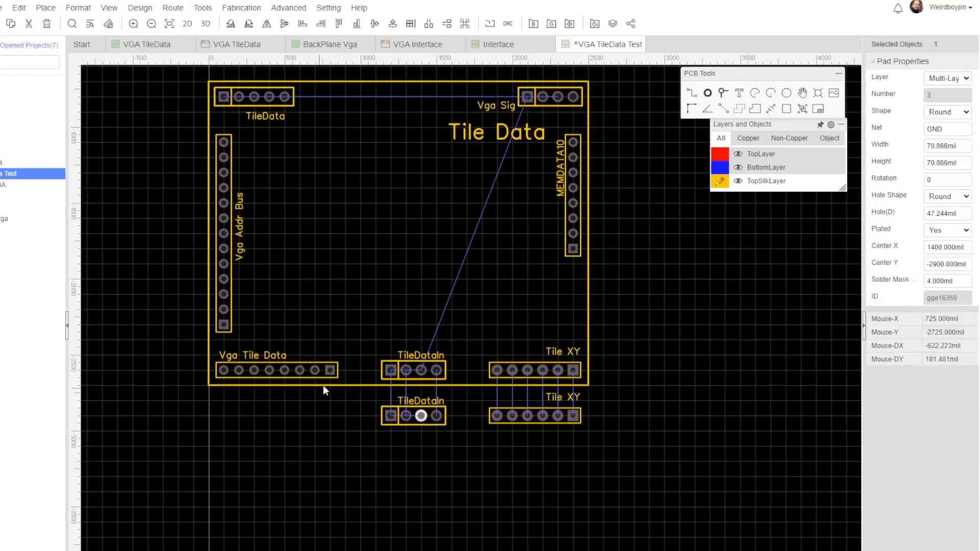
pyautogui.hotkey('ctrl', 'v')
pyautogui.click(280, 417)
pyautogui.scroll(-3, 700, 372)
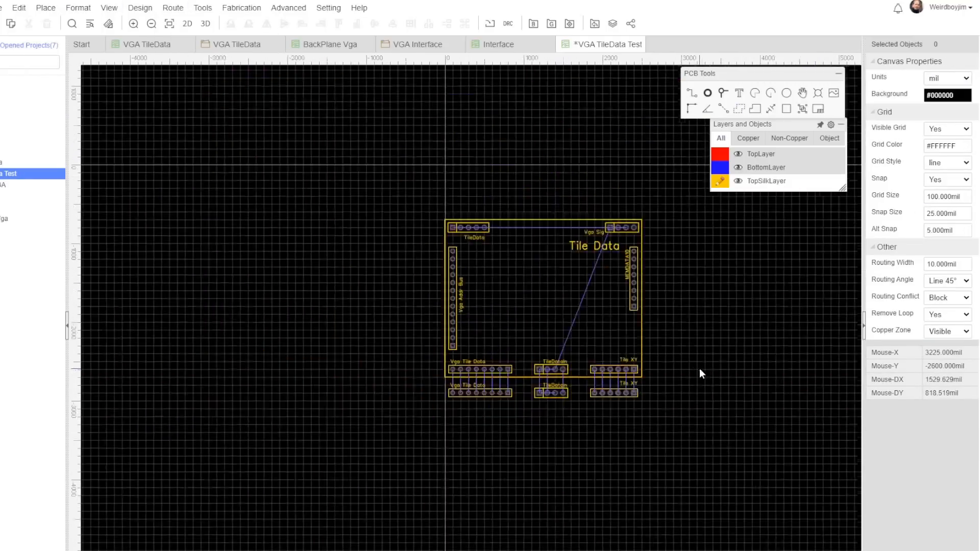
# - Place a horizontally rotated copy of the Vga Addr Bus header beside the copied Vga Tile Data header, keeping the original inside the outline
pyautogui.scroll(6, 460, 343)
pyautogui.hotkey('ctrl', 'v')
pyautogui.moveTo(297, 418); pyautogui.dragTo(430, 335, button='right')
pyautogui.press('space')
pyautogui.press('space')
pyautogui.moveTo(355, 320); pyautogui.dragTo(372, 348)
pyautogui.press('space')
pyautogui.click(342, 297)
pyautogui.scroll(-3, 172, 413)
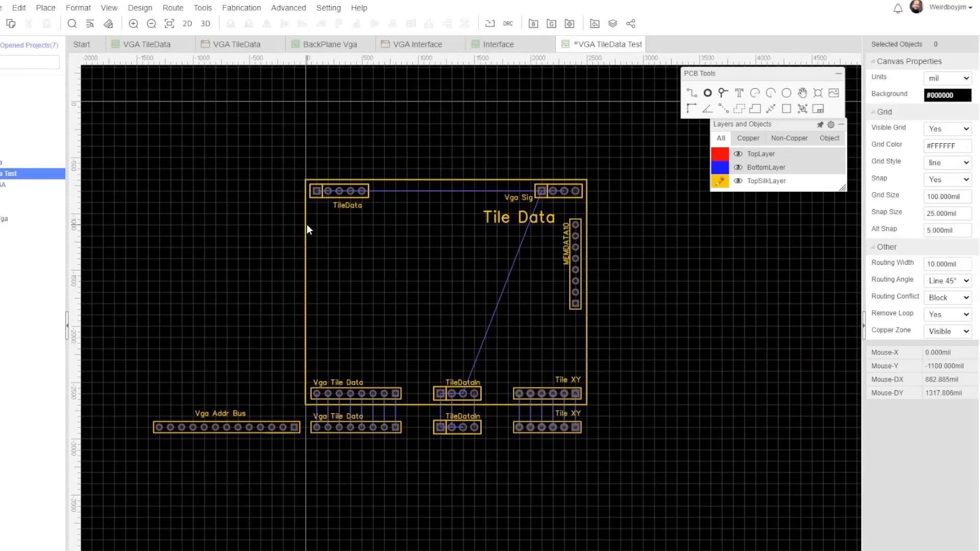
pyautogui.hotkey('ctrl', 'v')
pyautogui.press('space')
pyautogui.click(322, 363)
# - Copy the MEMDATA10 header and place it horizontally in line with the copied Vga Addr Bus header, at its outer end
pyautogui.scroll(4, 273, 417)
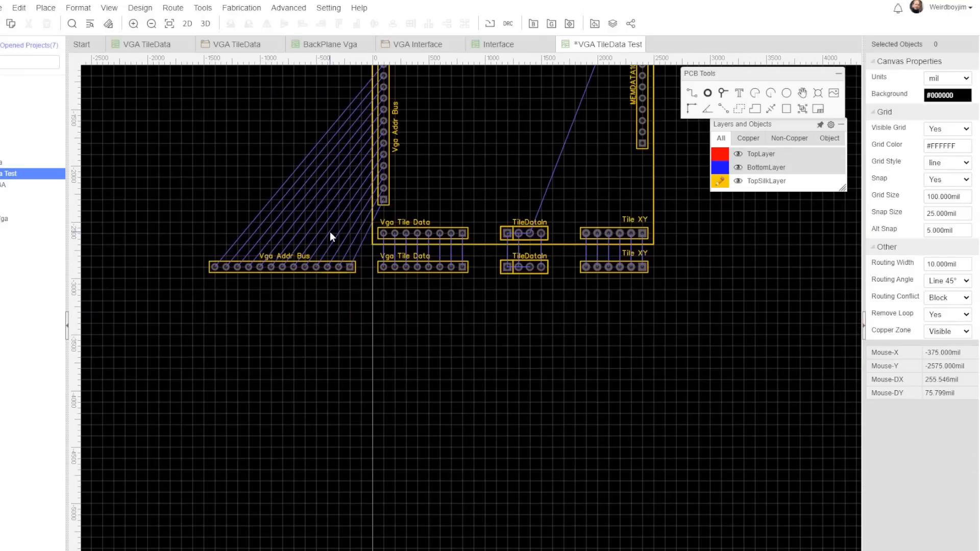
pyautogui.moveTo(329, 237); pyautogui.dragTo(320, 277, button='right')
pyautogui.click(632, 175)
pyautogui.hotkey('ctrl', 'c')
pyautogui.hotkey('ctrl', 'v')
pyautogui.press('space')
pyautogui.click(143, 306)
pyautogui.moveTo(277, 418); pyautogui.dragTo(335, 501, button='right')
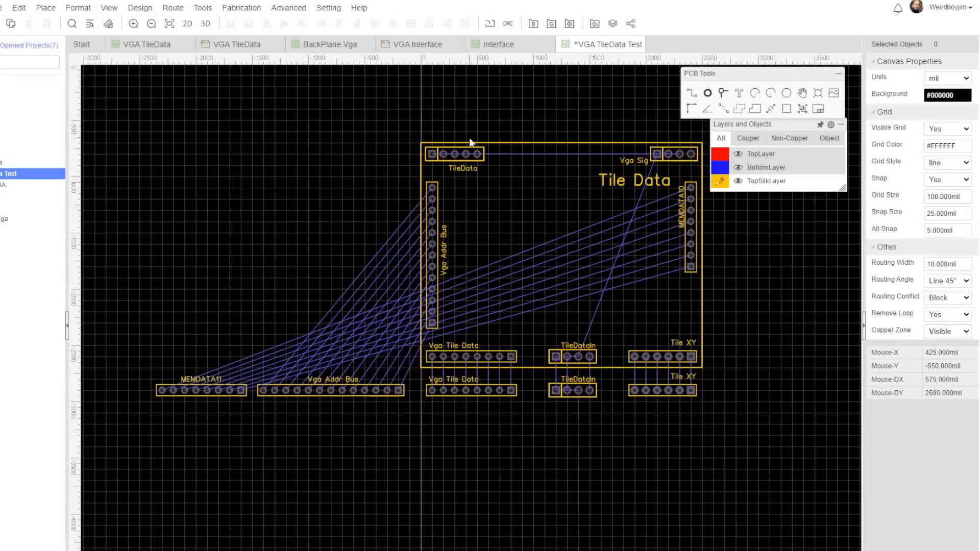
# - Copy the TileData header beside its original outside the outline, and the Vga Sig header above the copied MEMDATA header
pyautogui.click(467, 153)
pyautogui.hotkey('ctrl', 'c')
pyautogui.hotkey('ctrl', 'v')
pyautogui.click(432, 145)
pyautogui.click(669, 154)
pyautogui.hotkey('ctrl', 'c')
pyautogui.hotkey('ctrl', 'v')
pyautogui.click(264, 336)
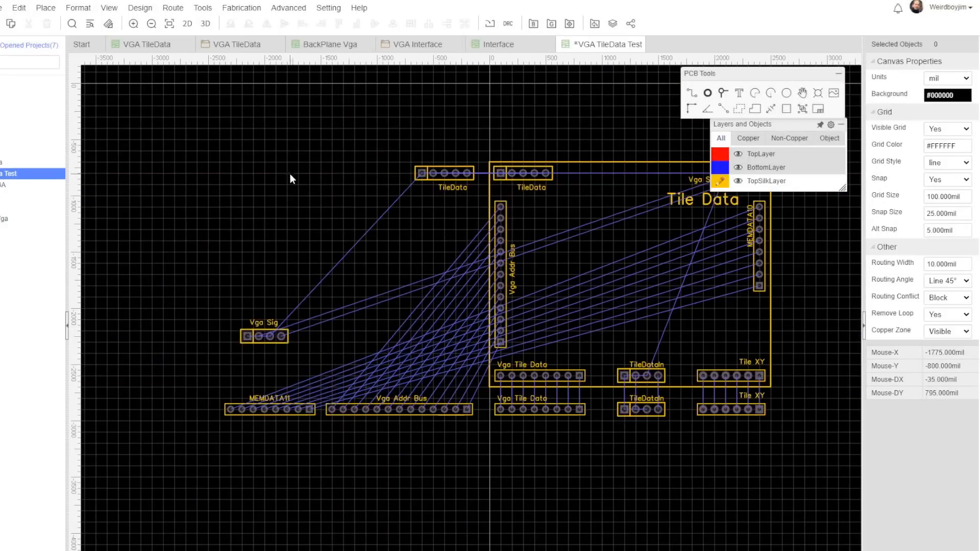
# - Draw a rectangular board outline about 126 by 60 mm around all the original and copied headers
pyautogui.scroll(4, 663, 195)
pyautogui.scroll(-3, 664, 194)
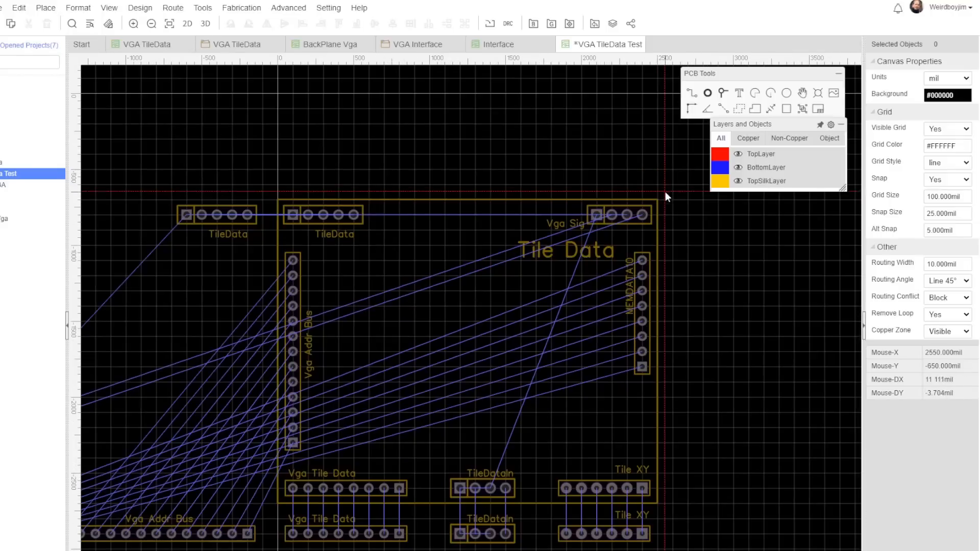
pyautogui.click(665, 192)
pyautogui.click(666, 548)
pyautogui.scroll(3, 142, 510)
pyautogui.scroll(-3, 143, 510)
pyautogui.click(117, 523)
pyautogui.click(291, 120)
pyautogui.scroll(-1, 192, 123)
pyautogui.click(574, 192)
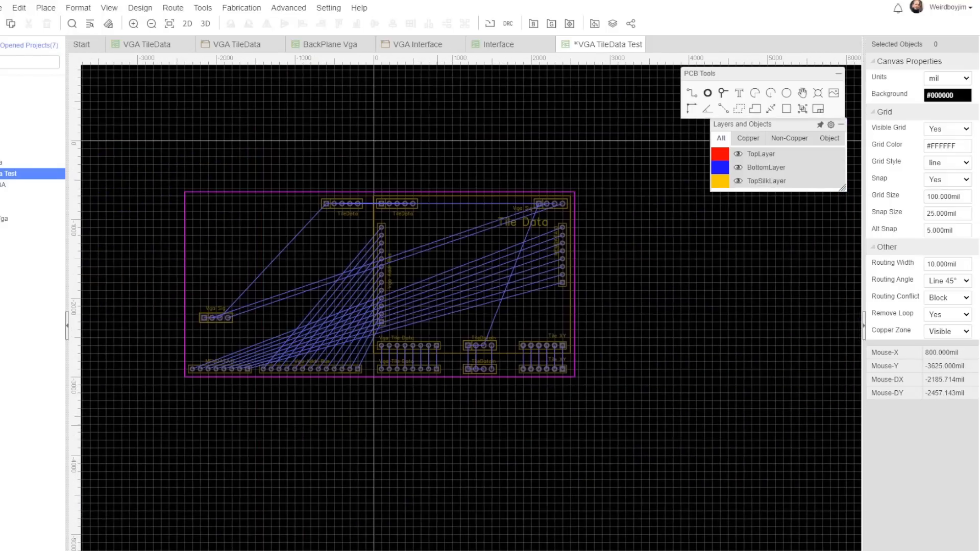
# - Auto-route all connections on the test board
pyautogui.click(173, 8)
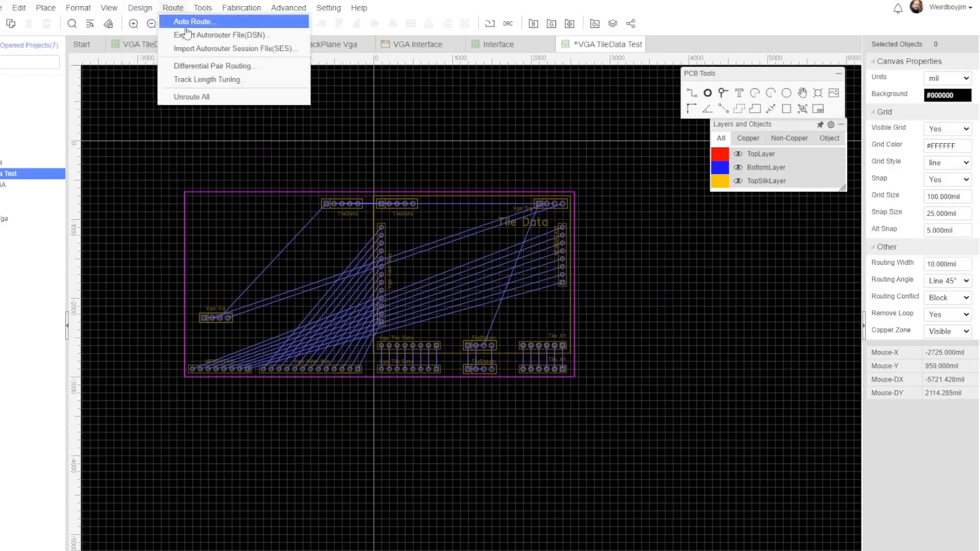
pyautogui.click(186, 21)
pyautogui.scroll(3, 369, 229)
pyautogui.scroll(-3, 451, 249)
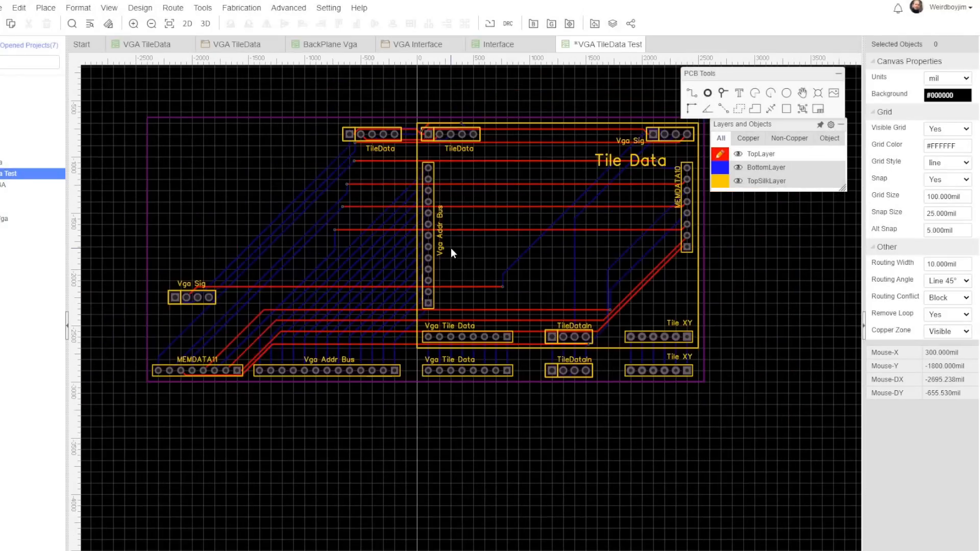
# - Save the test board and check its dimensions and price in the PCB fabrication file summary
pyautogui.click(241, 8)
pyautogui.click(255, 21)
pyautogui.click(440, 326)
pyautogui.hotkey('ctrl', 's')
pyautogui.click(241, 8)
pyautogui.click(255, 21)
pyautogui.click(411, 331)
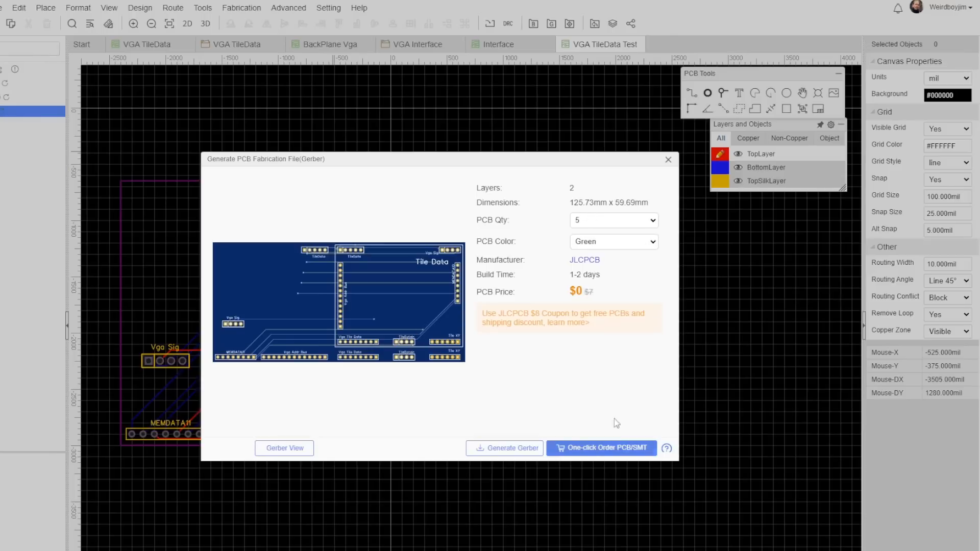
pyautogui.click(668, 160)
# - Unroute all tracks, then move the copied MEMDATA11 header above the Vga Addr Bus copy and shift the Vga Sig copy inward
pyautogui.moveTo(357, 256); pyautogui.dragTo(404, 249, button='right')
pyautogui.click(172, 8)
pyautogui.click(200, 99)
pyautogui.moveTo(218, 428); pyautogui.dragTo(320, 394)
pyautogui.moveTo(212, 355); pyautogui.dragTo(297, 341)
# - Move both corners of the board outline's left edge inward to about X -1500 mil, just outside the regrouped headers
pyautogui.moveTo(167, 307); pyautogui.dragTo(204, 306)
pyautogui.moveTo(167, 175); pyautogui.dragTo(265, 174)
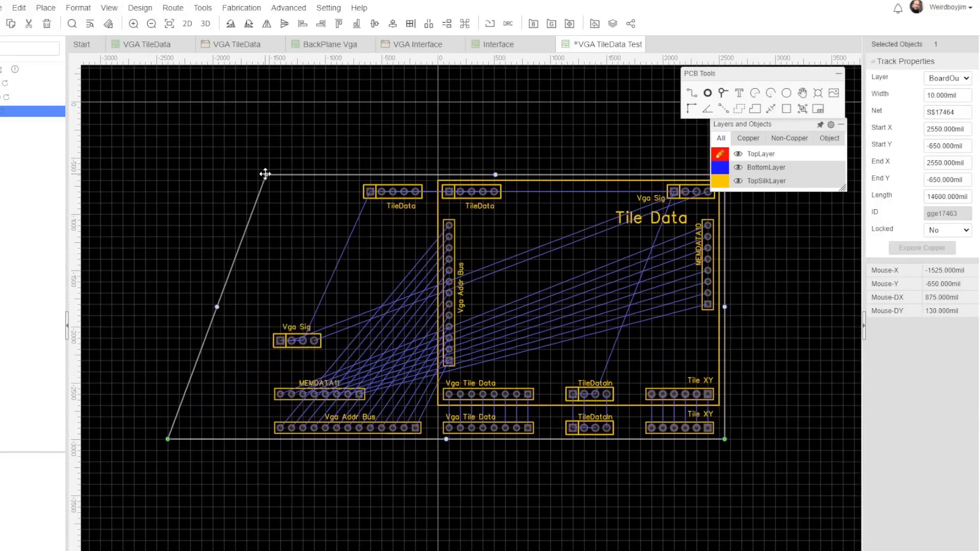
pyautogui.moveTo(167, 440); pyautogui.dragTo(269, 439)
pyautogui.click(286, 472)
# - Auto-route the compacted test board and outline a bottom-layer copper area just inside the board edge
pyautogui.scroll(1, 287, 464)
pyautogui.scroll(-1, 327, 460)
pyautogui.moveTo(613, 542); pyautogui.dragTo(556, 526, button='right')
pyautogui.click(393, 246)
pyautogui.click(349, 430)
pyautogui.scroll(1, 349, 430)
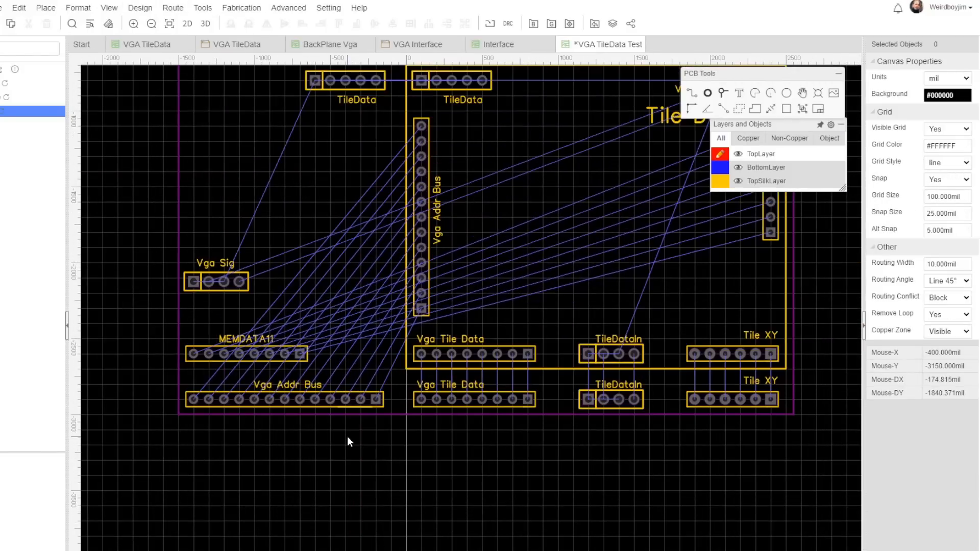
pyautogui.scroll(-1, 284, 414)
pyautogui.scroll(2, 104, 332)
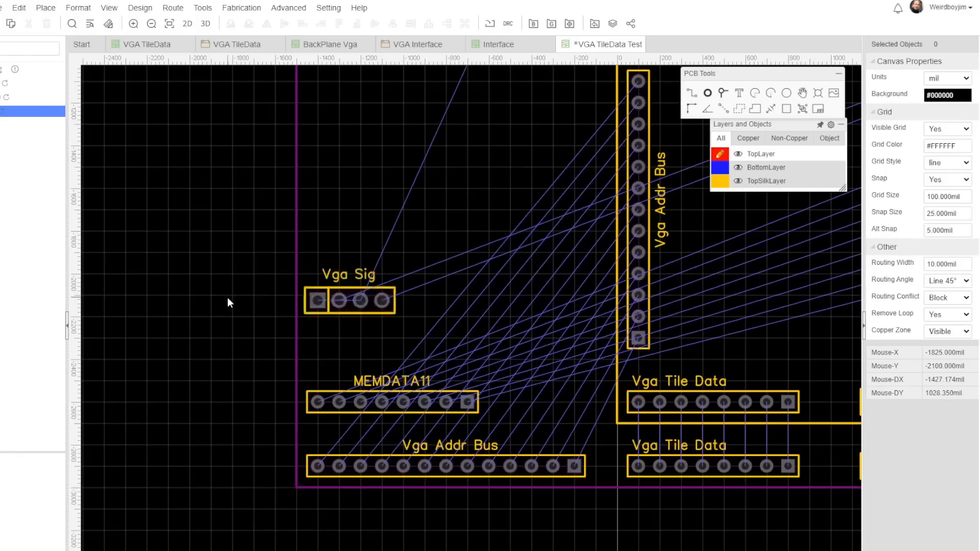
pyautogui.scroll(-3, 228, 297)
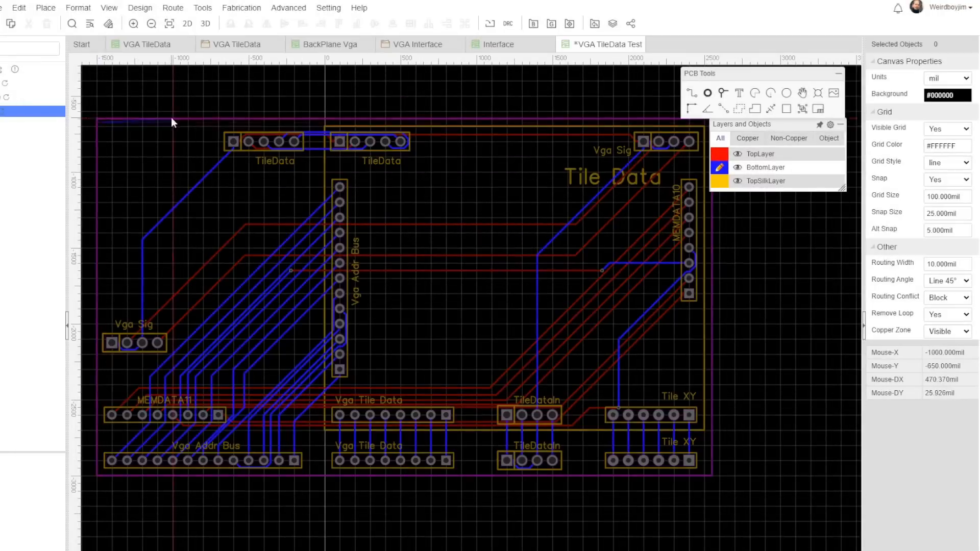
# - Place vias across the free areas of the test board and add a top-layer copper area inside its outline
pyautogui.click(630, 439)
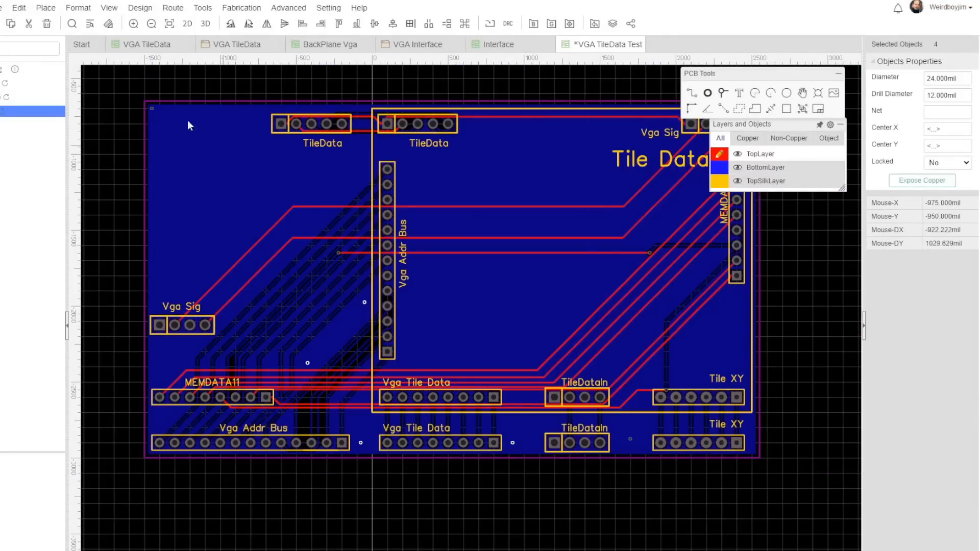
pyautogui.click(724, 93)
pyautogui.click(237, 403)
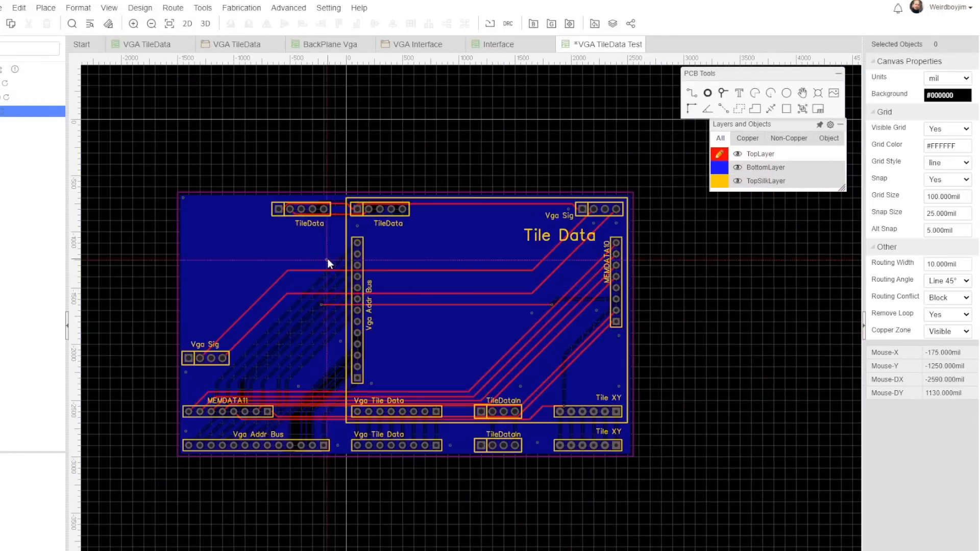
pyautogui.click(327, 258)
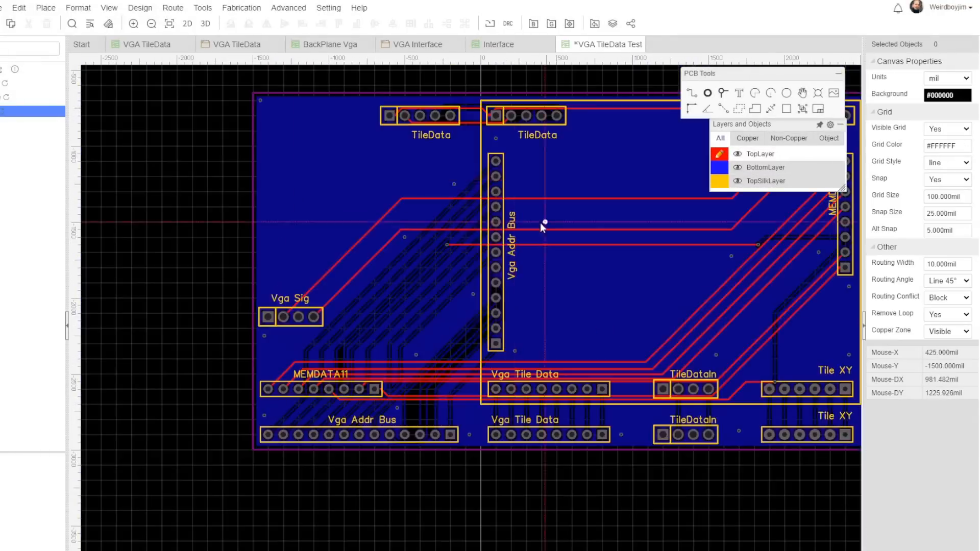
pyautogui.scroll(-3, 463, 287)
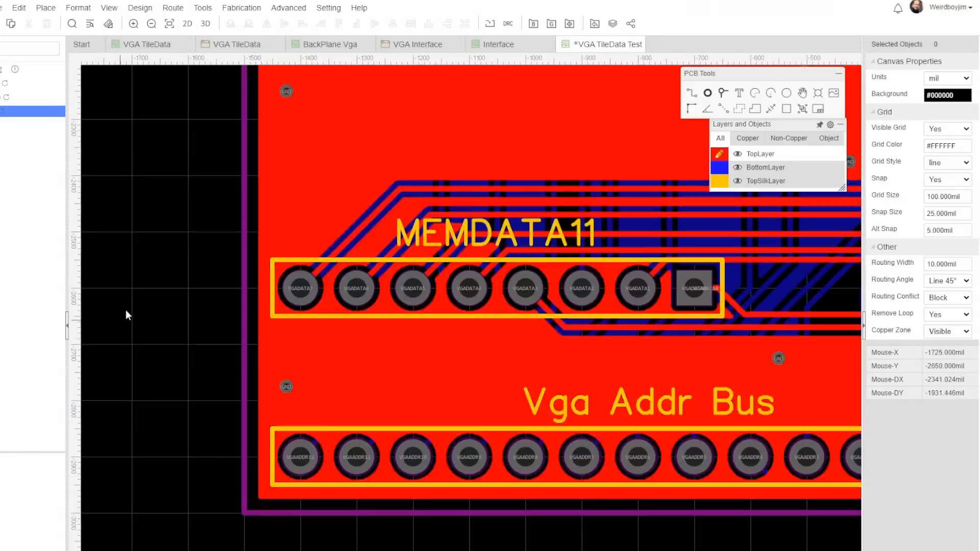
pyautogui.scroll(12, 289, 483)
pyautogui.scroll(-12, 343, 413)
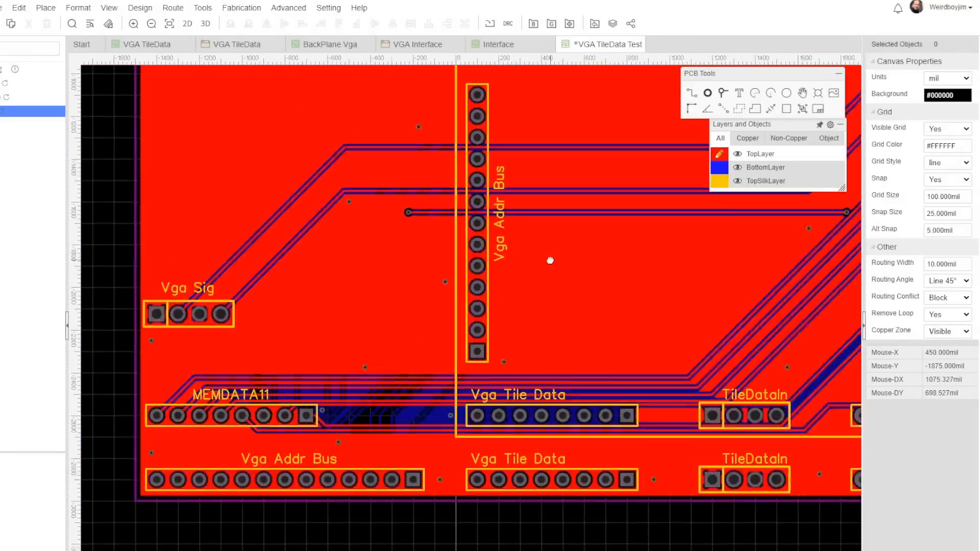
# - Move the Tile Data title to the middle of the test board and send the board to JLCPCB with Yellow as PCB color
pyautogui.click(202, 7)
pyautogui.click(225, 63)
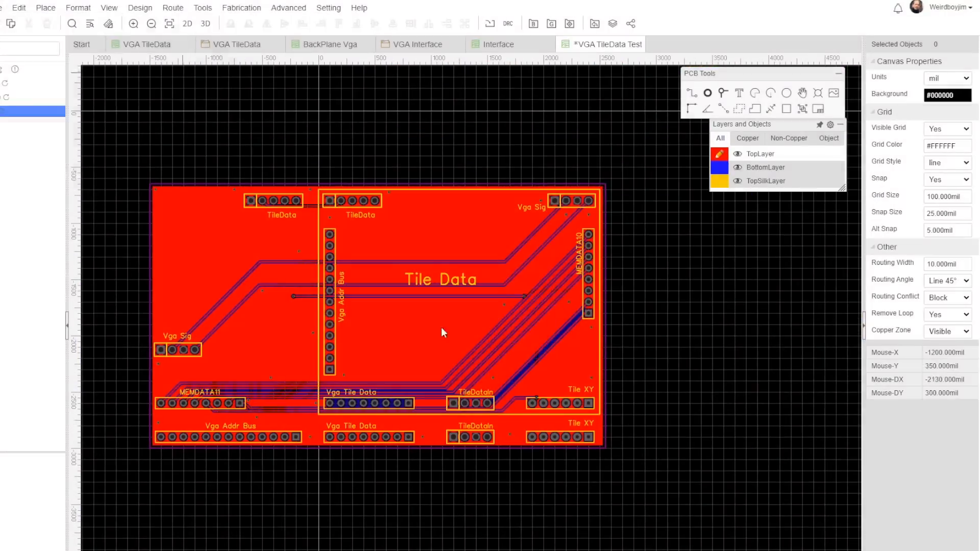
pyautogui.click(614, 242)
pyautogui.click(592, 448)
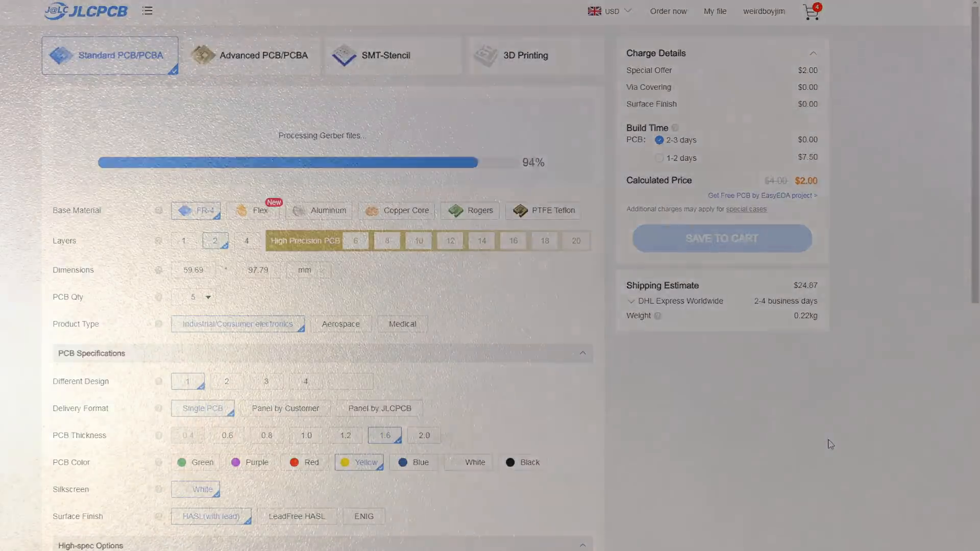